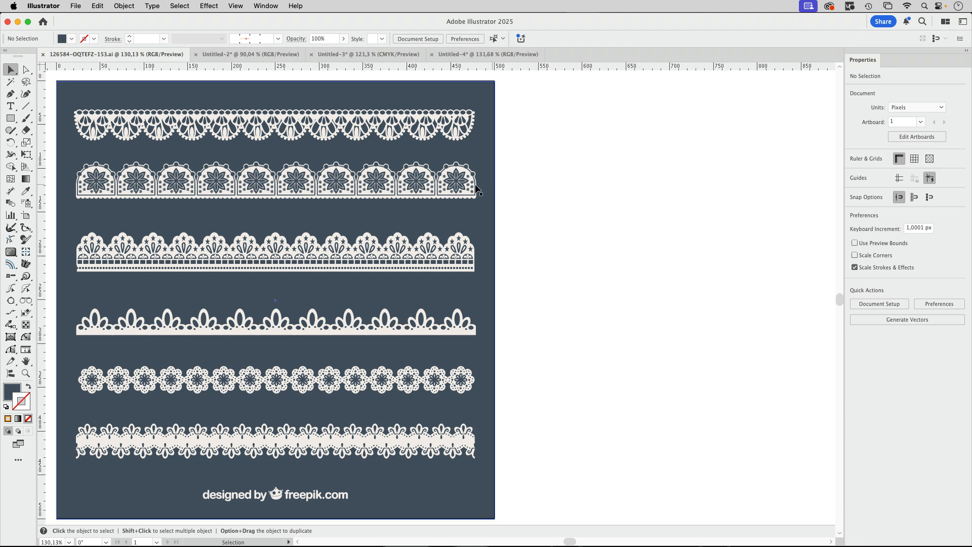
Select the second lace border, the row of arched flower motifs, as the artwork to copy
left_click(455, 184)
left_click(570, 186)
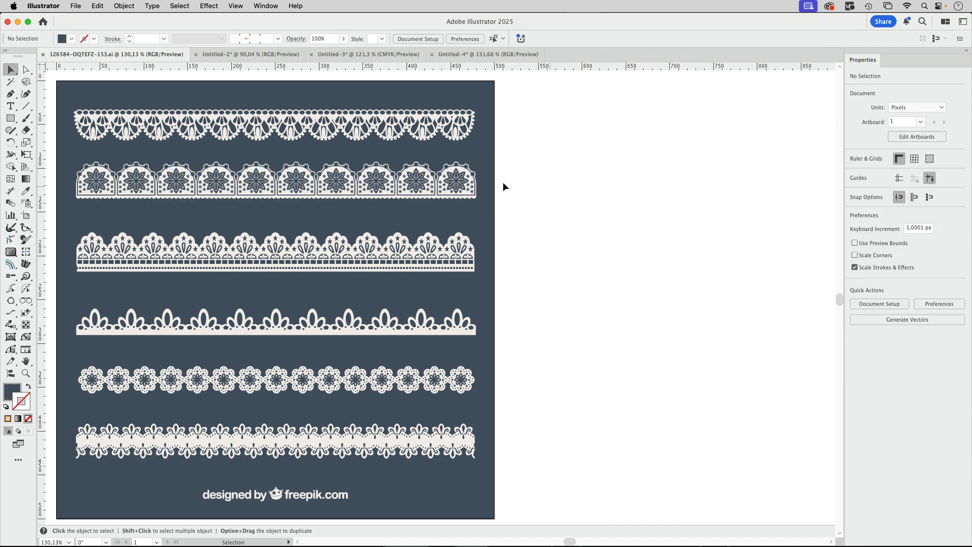
scroll(503, 181, "up", 5)
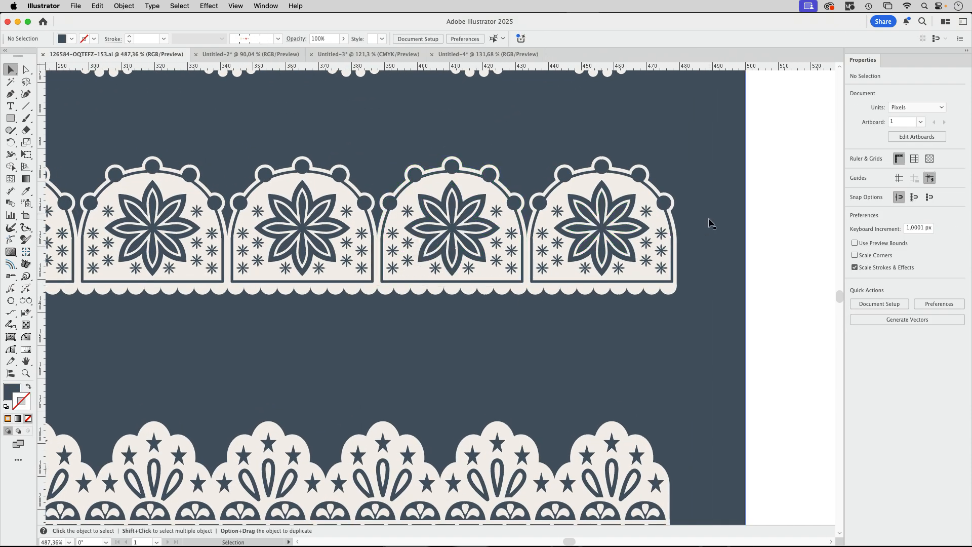
key("a")
scroll(712, 224, "down", 5)
scroll(590, 195, "up", 1)
left_click(591, 200)
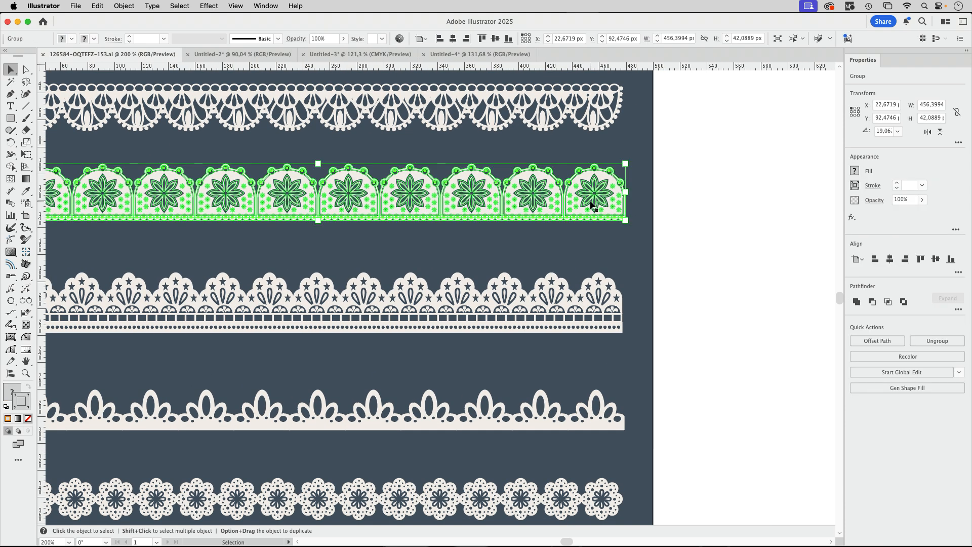
key("v")
key("a")
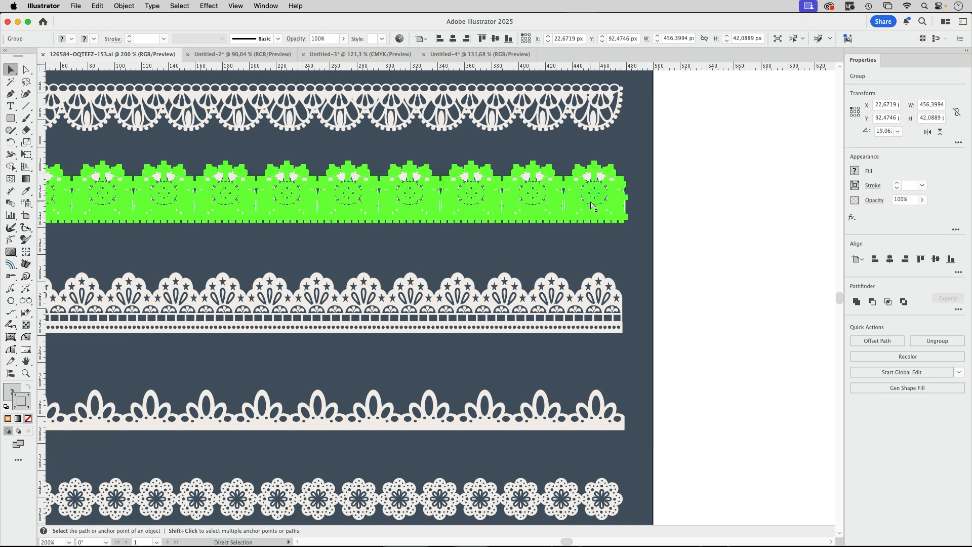
Create a new document and paste the copied arched lace border onto its artboard
key("super+n")
key("Return")
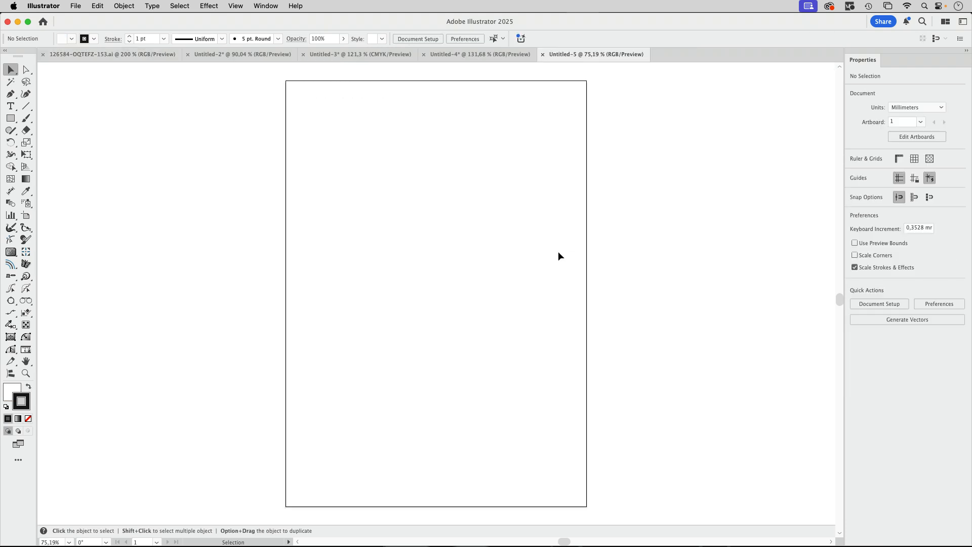
key("v")
key("super+v")
left_click(549, 321)
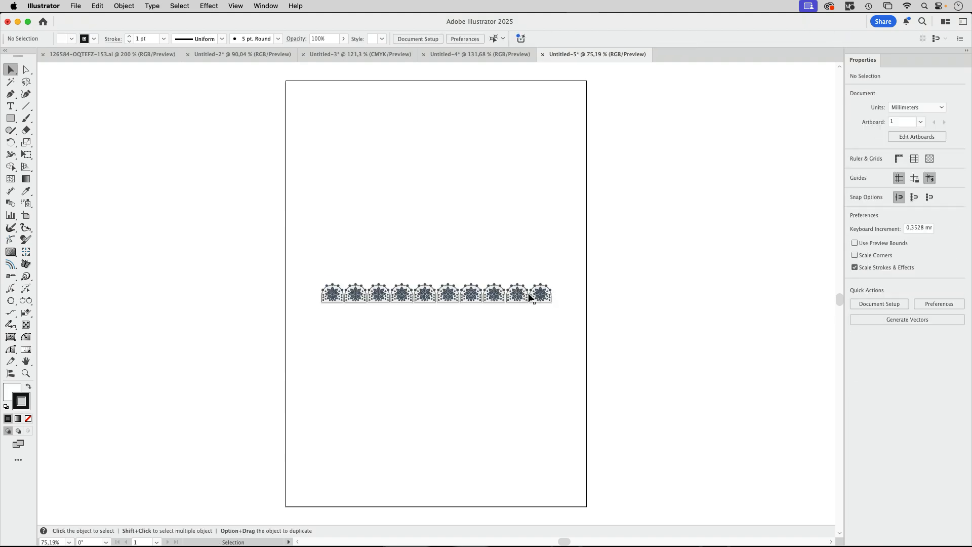
Duplicate the pasted lace border straight above the original
left_click_drag(528, 295, 528, 251)
left_click(602, 296)
key("super+space")
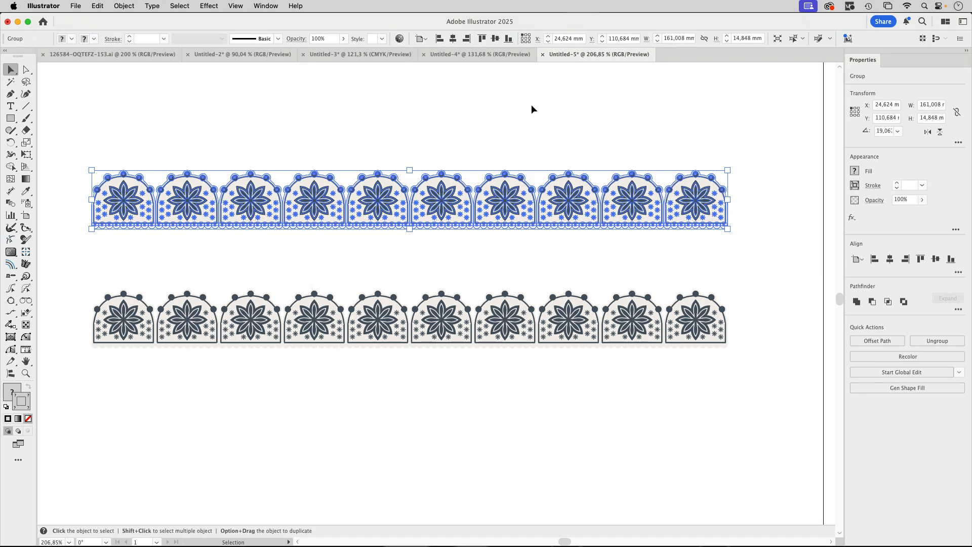
Ungroup all levels of the upper lace border and delete every arched motif except the one at its right end
left_click(124, 6)
left_click(142, 94)
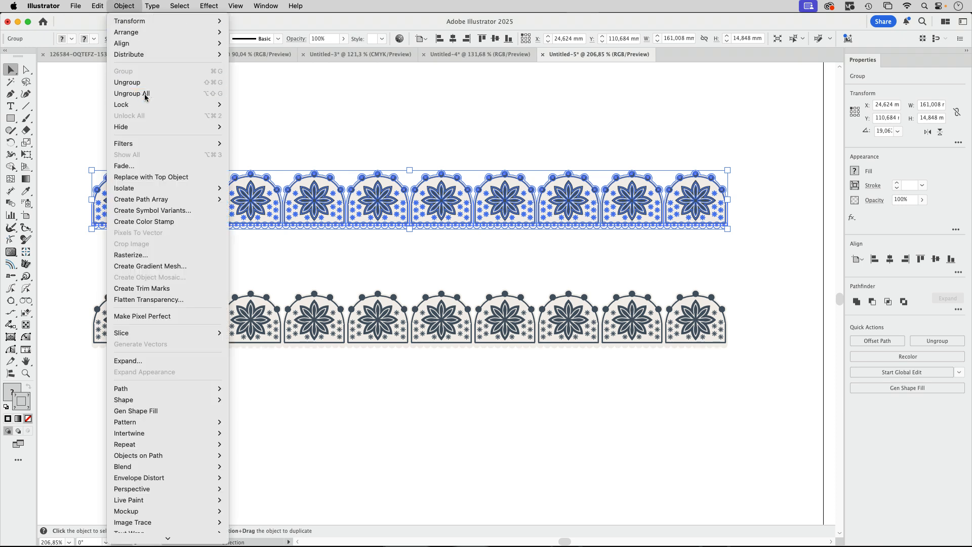
left_click(416, 118)
left_click_drag(416, 117, 661, 246)
key("Delete")
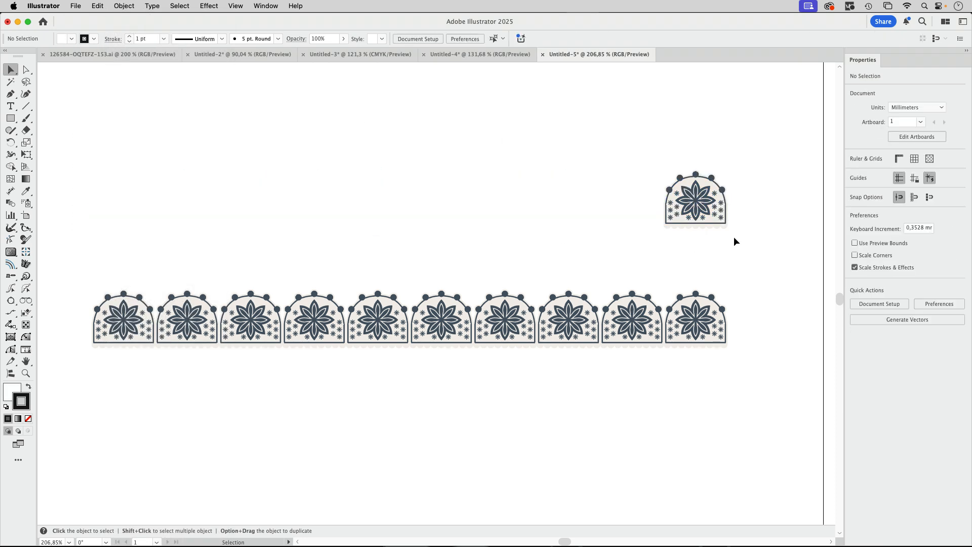
Create a pattern brush from the single arched motif, keeping the default brush options
scroll(707, 205, "up", 5)
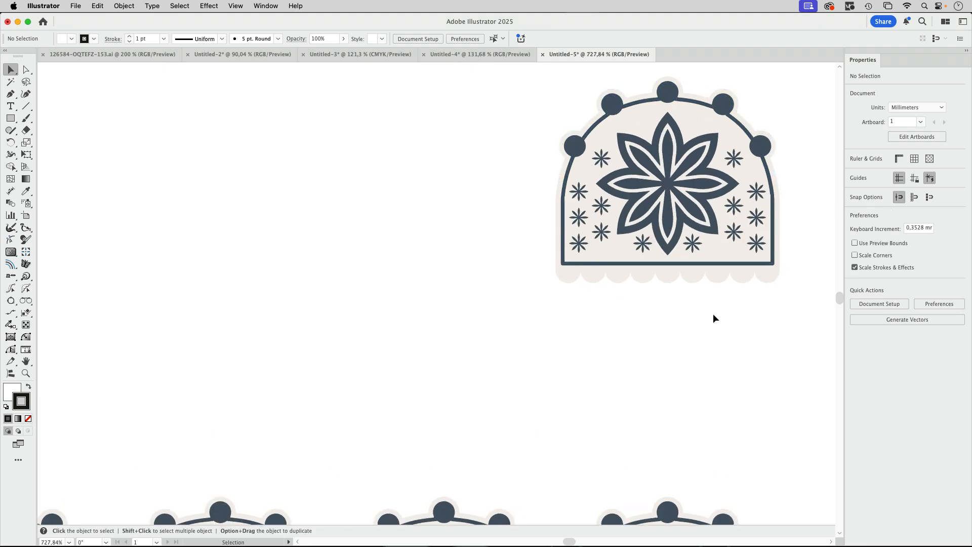
key("super+space")
left_click_drag(733, 302, 606, 266)
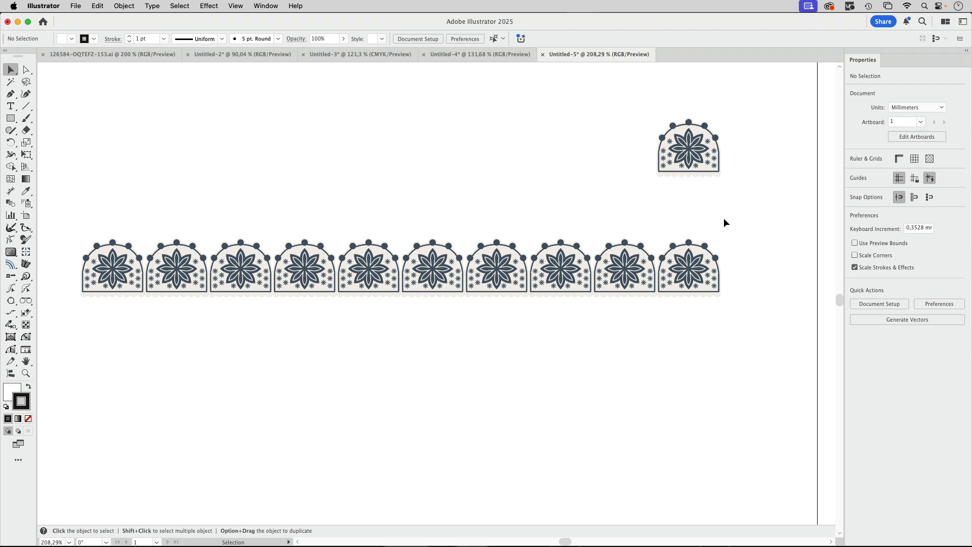
scroll(724, 222, "right", 6)
left_click(268, 5)
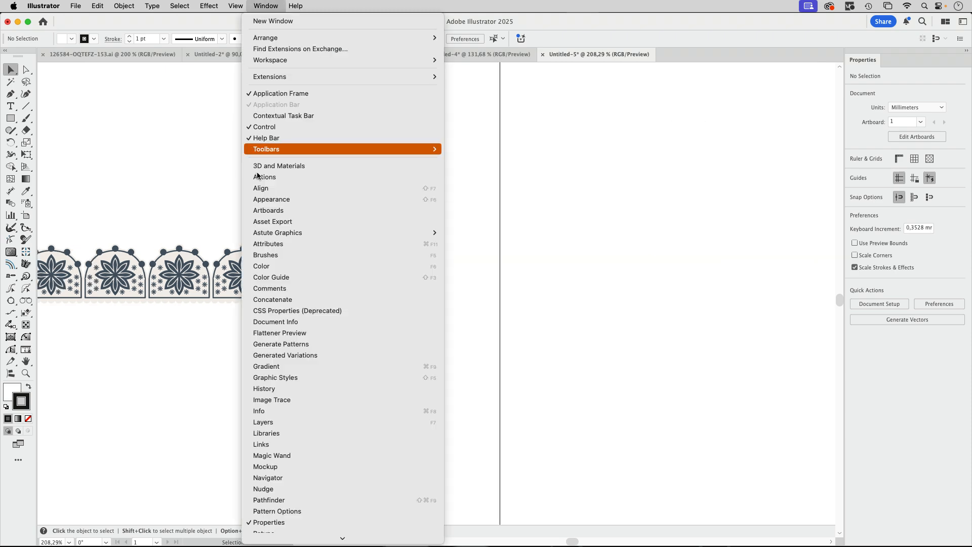
left_click(273, 252)
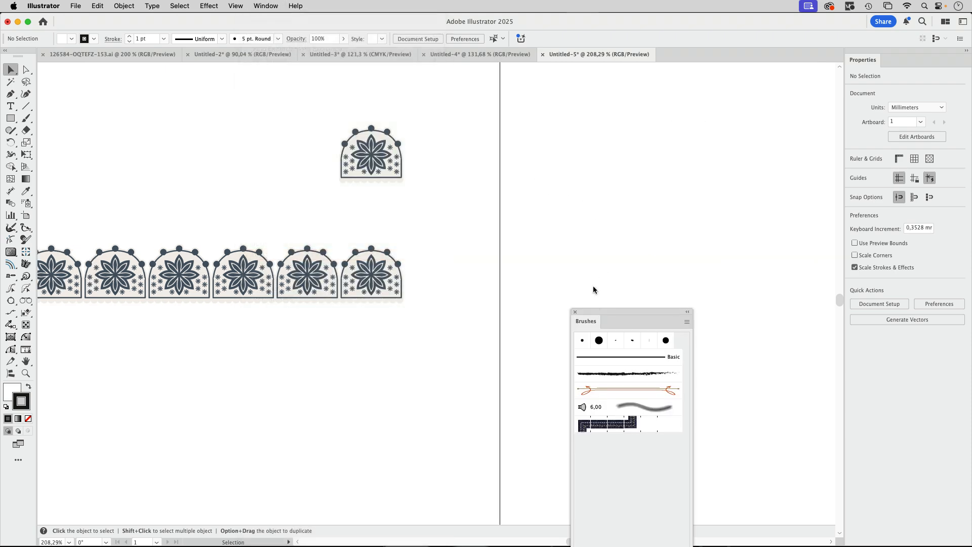
left_click(377, 147)
mouse_move(390, 161)
left_mouse_down()
mouse_move(594, 317)
mouse_move(648, 330)
left_mouse_up()
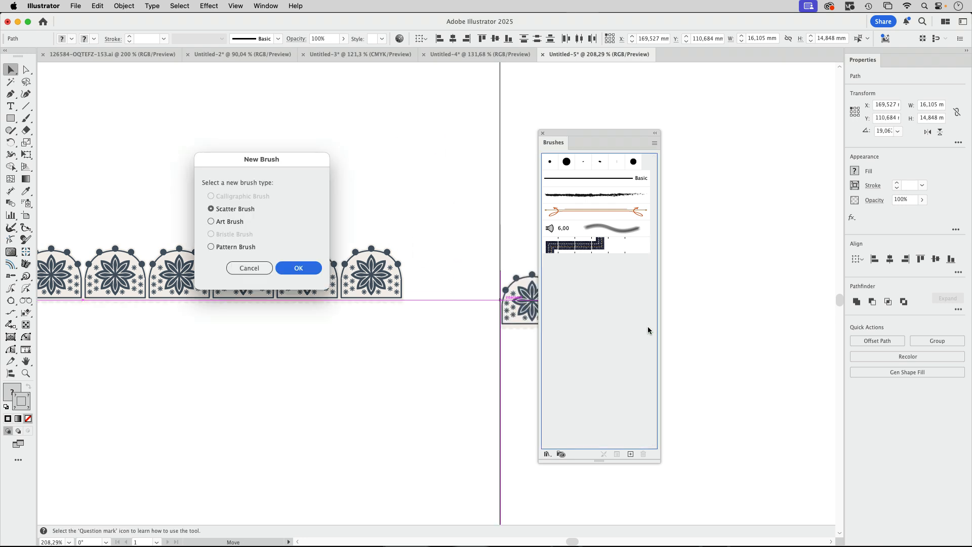
left_click(228, 248)
left_click(304, 268)
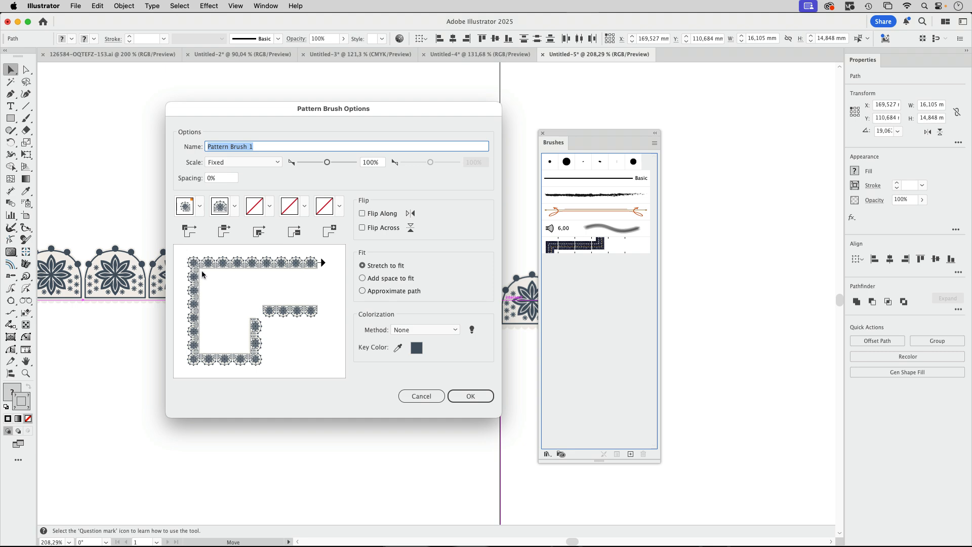
left_click(470, 396)
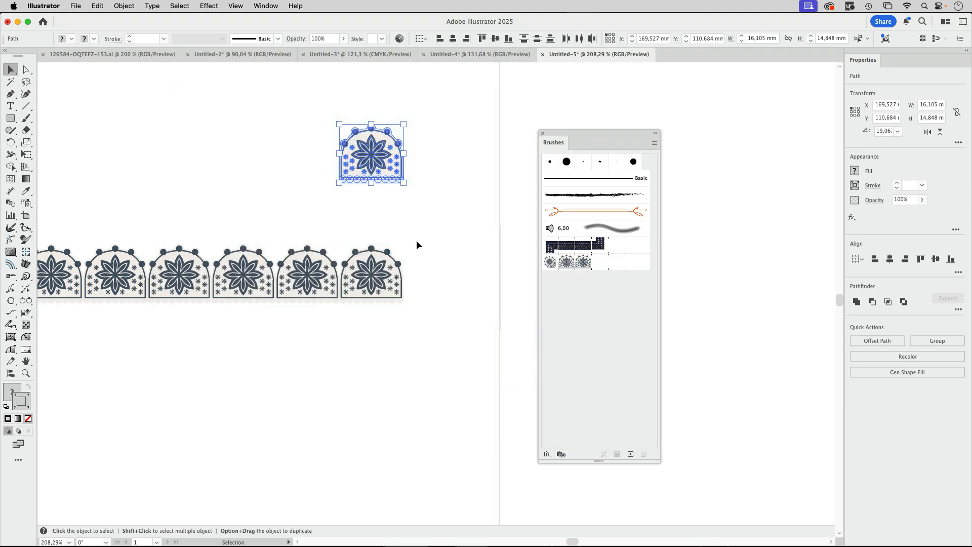
Create a second pattern brush from the complete ten-motif lace border, keeping the default brush options
left_click(359, 276)
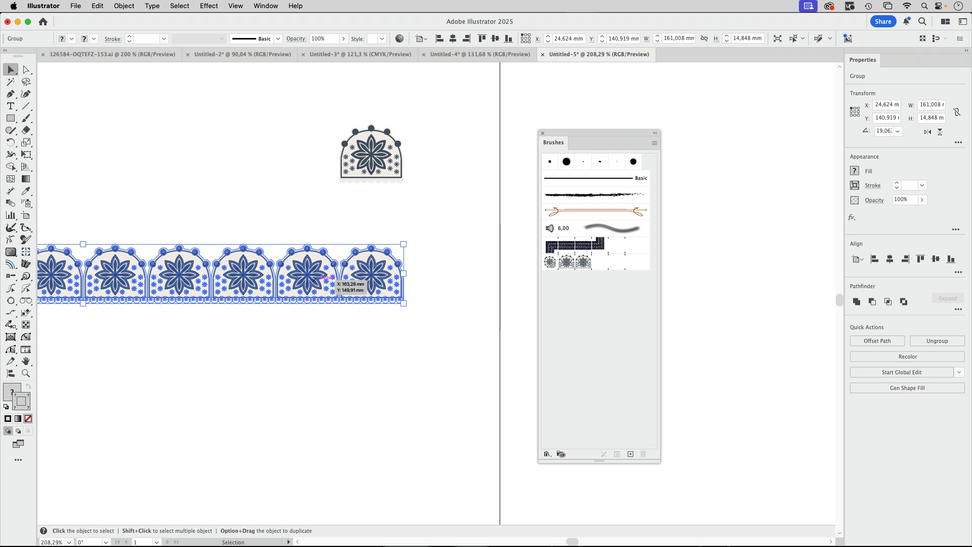
mouse_move(313, 280)
left_mouse_down()
mouse_move(405, 346)
mouse_move(596, 347)
left_mouse_up()
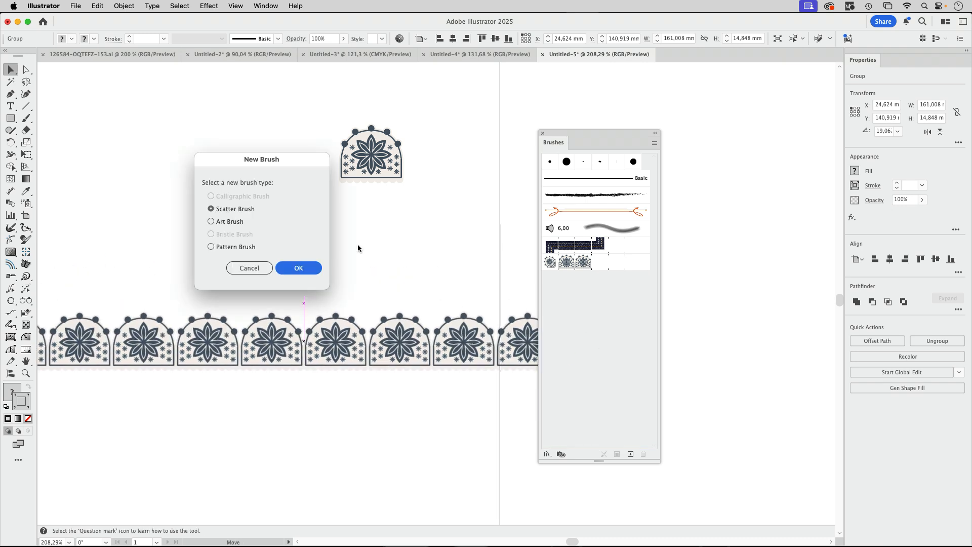
left_click(243, 248)
left_click(304, 270)
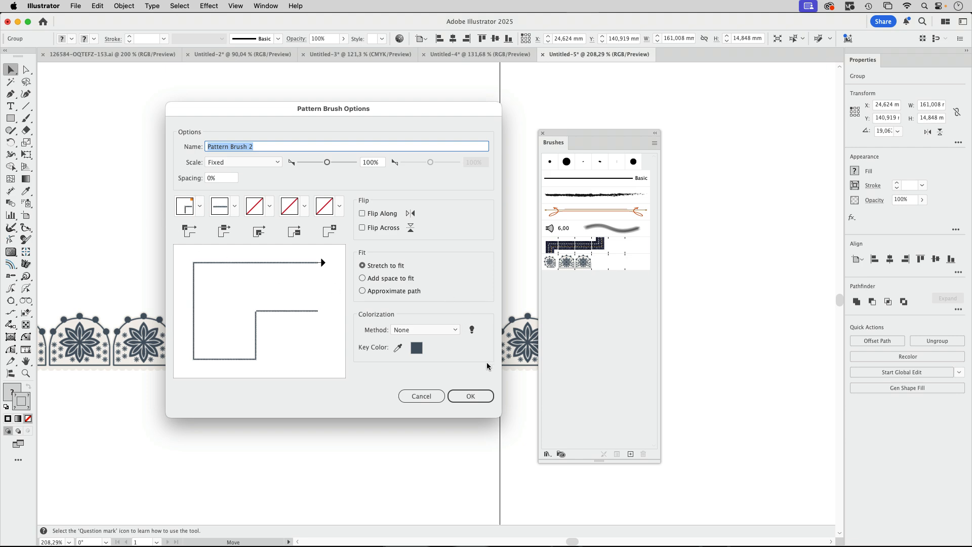
left_click(471, 396)
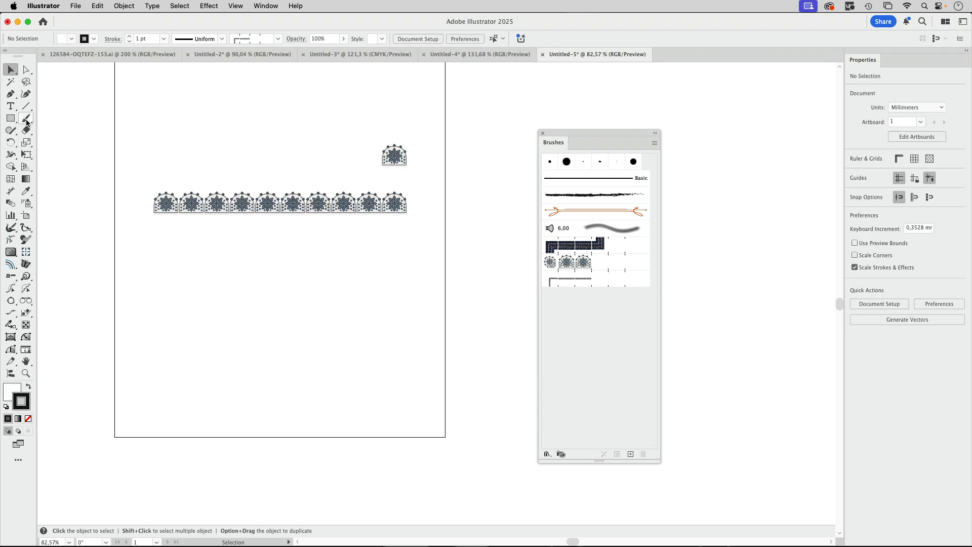
Paint a wavy Paintbrush stroke across the lower part of the artboard using the ten-motif pattern brush
left_click(26, 120)
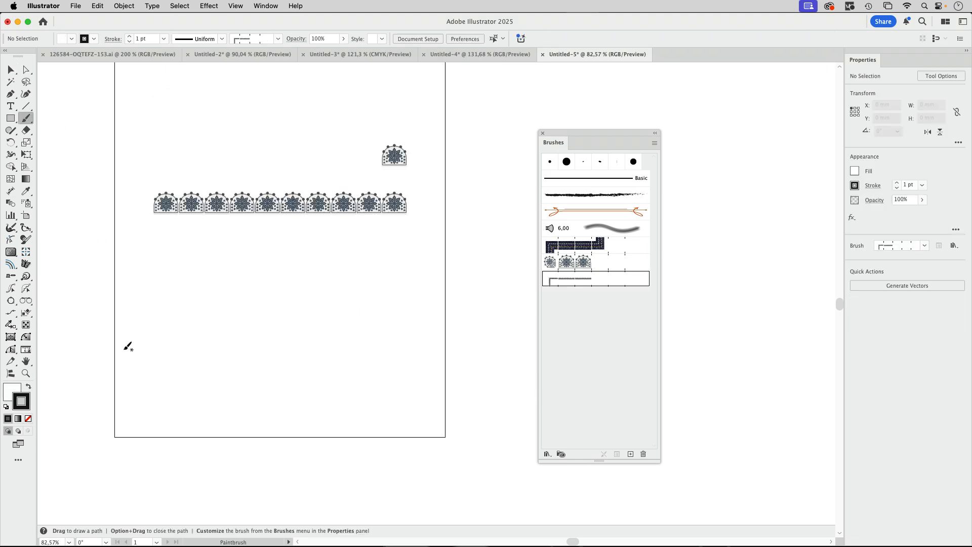
mouse_move(120, 350)
left_mouse_down()
mouse_move(137, 336)
mouse_move(285, 336)
left_mouse_up()
left_click_drag(469, 296, 470, 298)
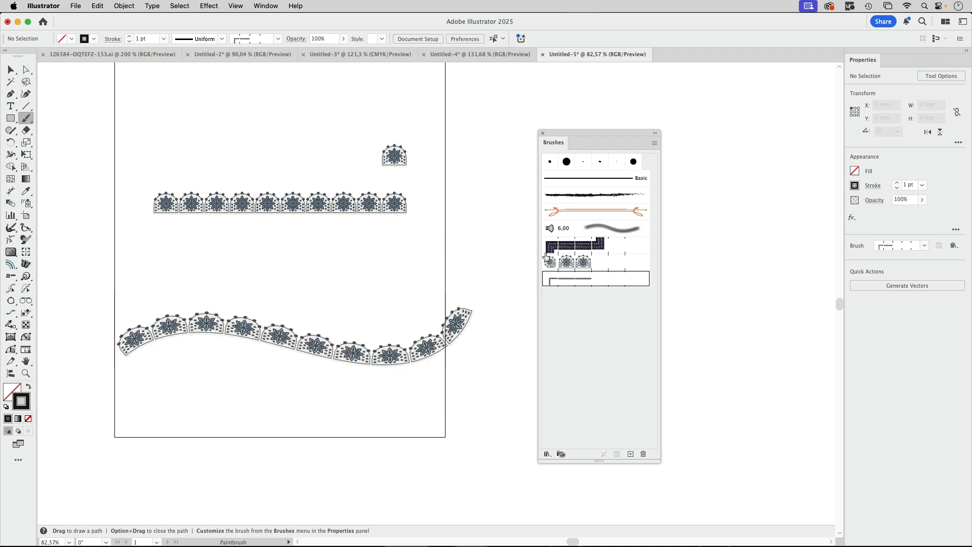
Duplicate the wavy stroke above itself and apply the single-motif pattern brush to the copy
key("v")
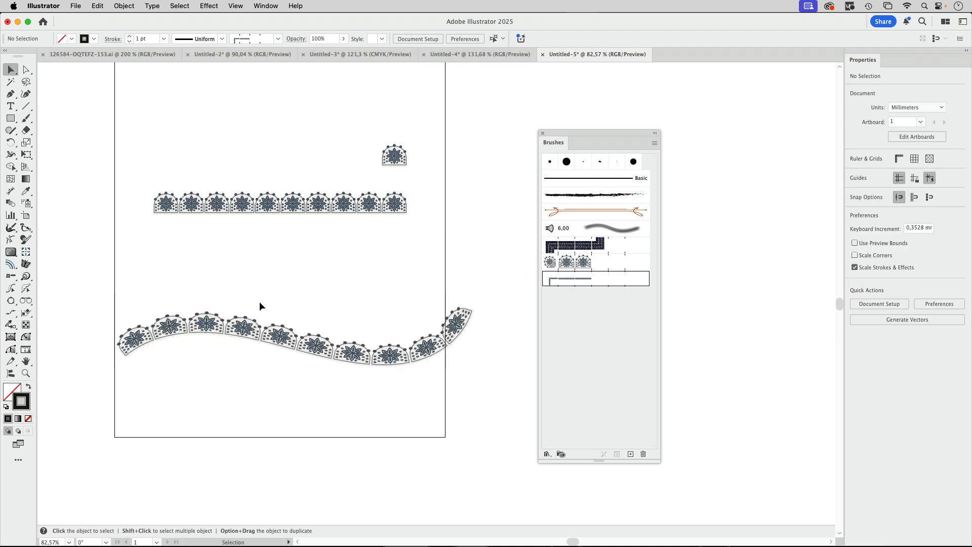
left_click_drag(324, 354, 324, 305)
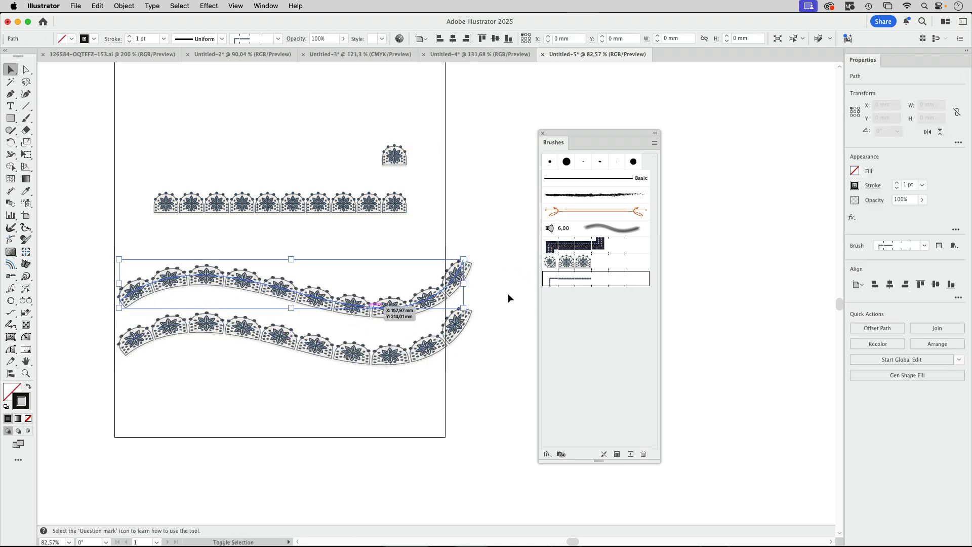
left_click(578, 265)
left_click(462, 407)
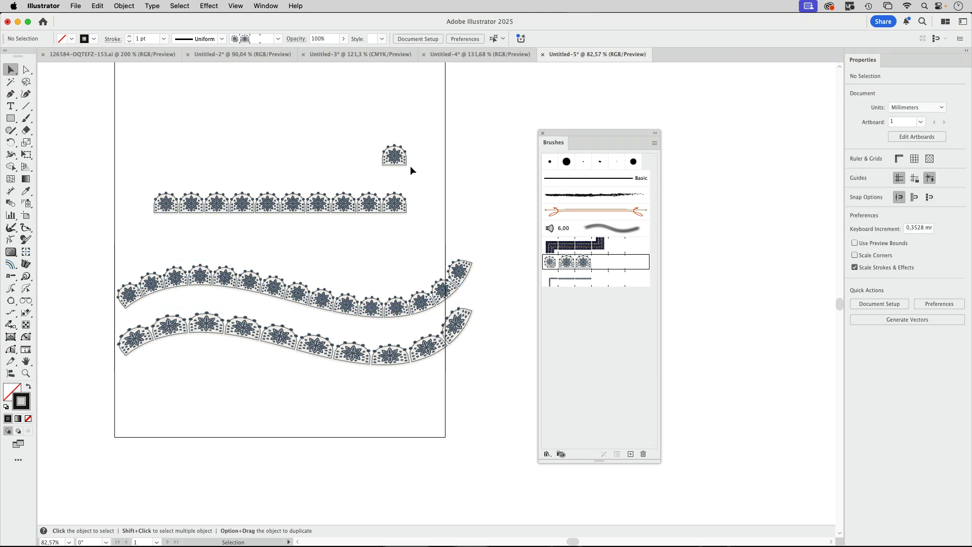
Extend the right end of the lower wavy lace stroke beyond the artboard with a curved Pen segment
scroll(417, 335, "up", 3)
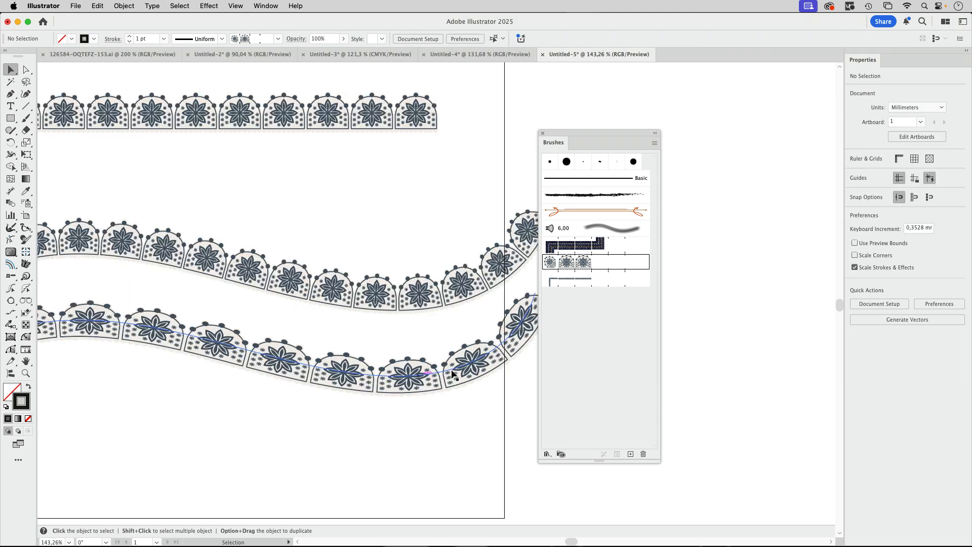
scroll(304, 372, "down", 3)
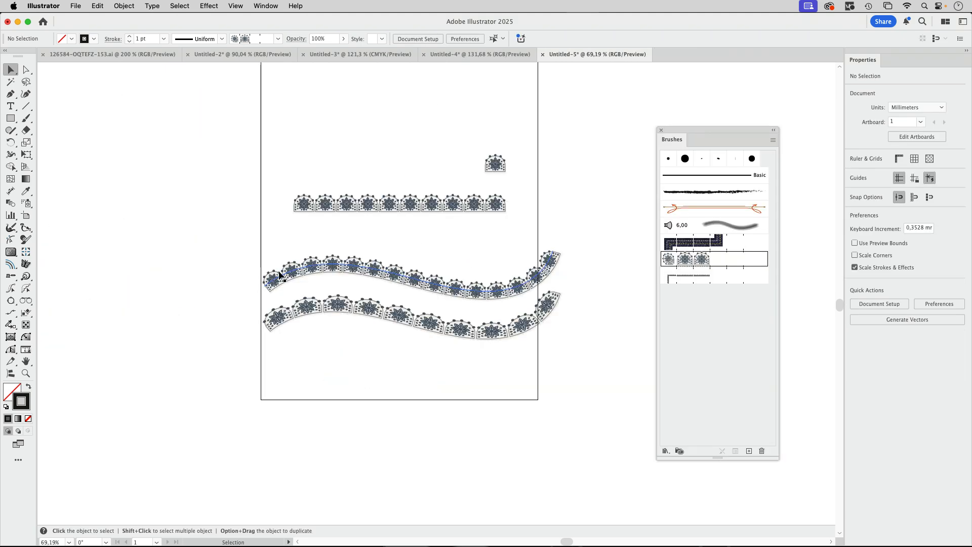
scroll(562, 260, "right", 5)
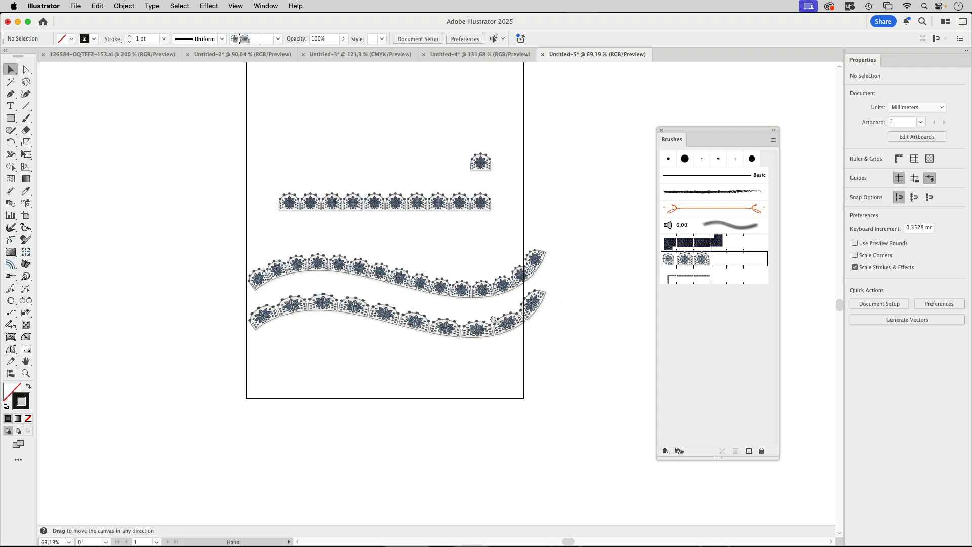
key("p")
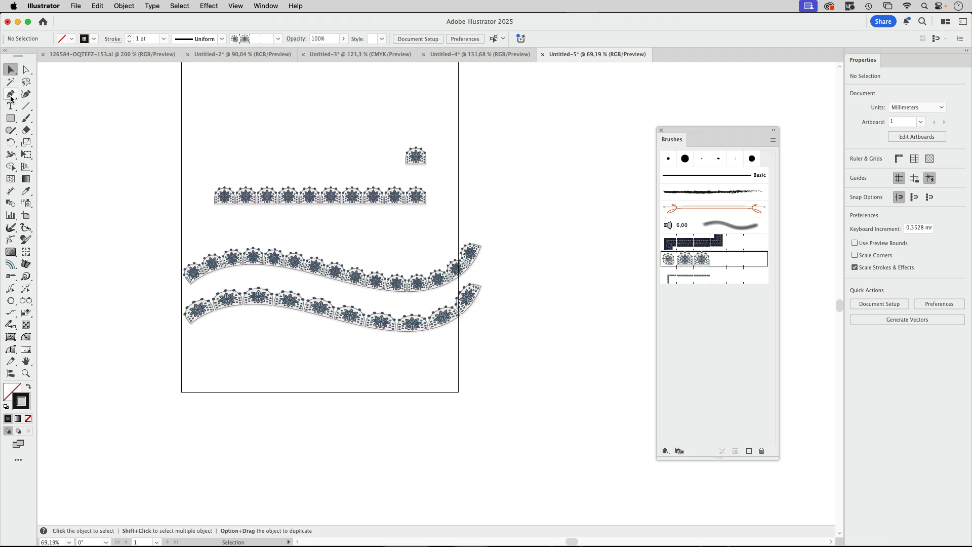
left_click(474, 284)
left_click_drag(480, 274, 533, 257)
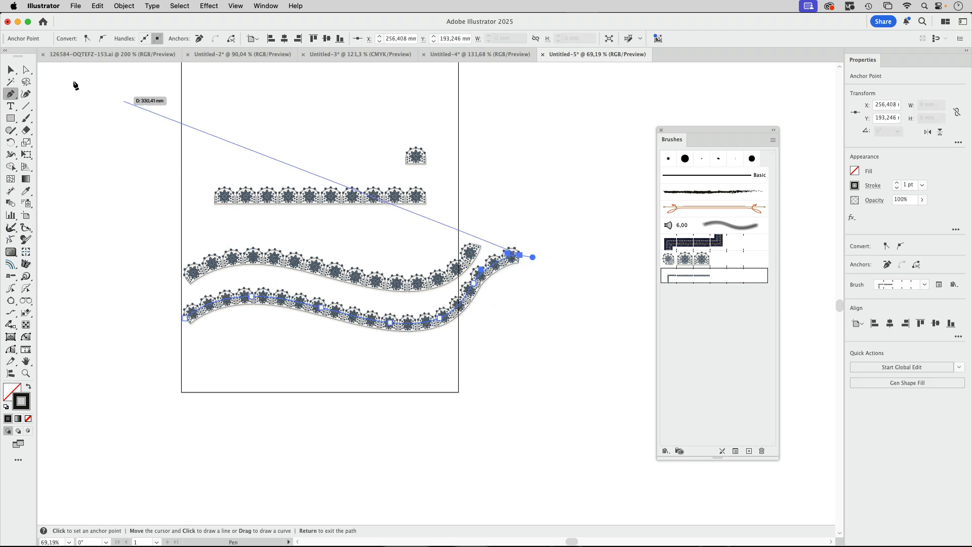
left_click(11, 70)
left_click(387, 336)
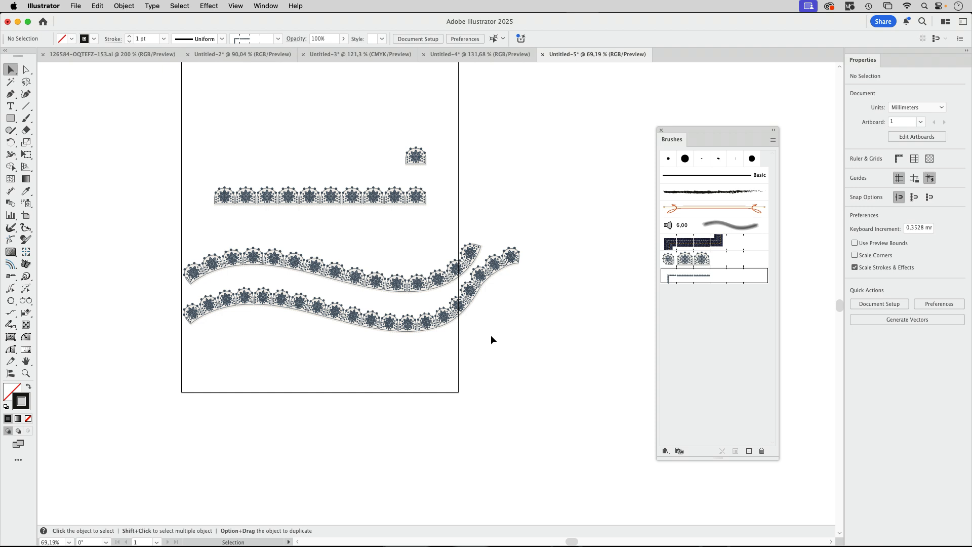
Draw a rectangle about 184 by 133 mm beside the artboard with the ten-motif brush and examine its upper-left corner
scroll(428, 355, "up", 4)
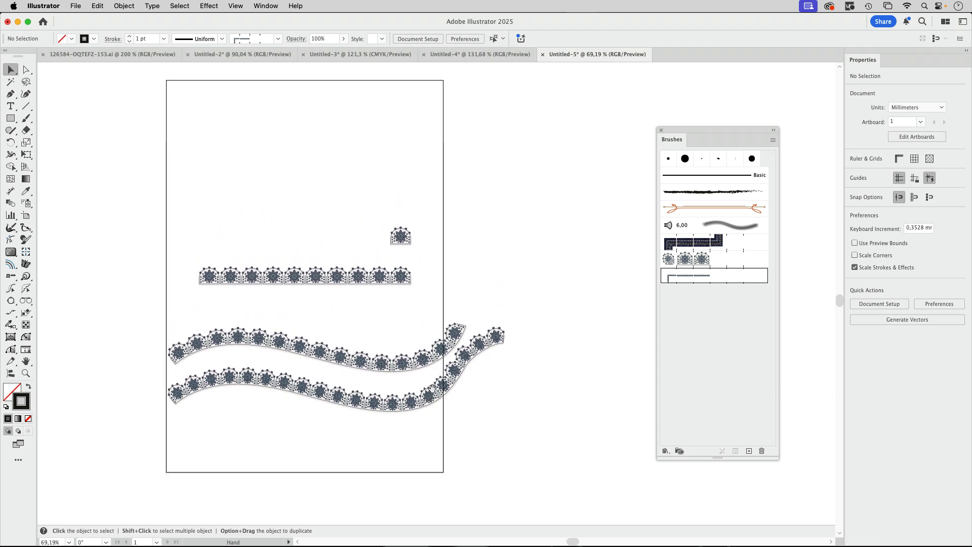
key("m")
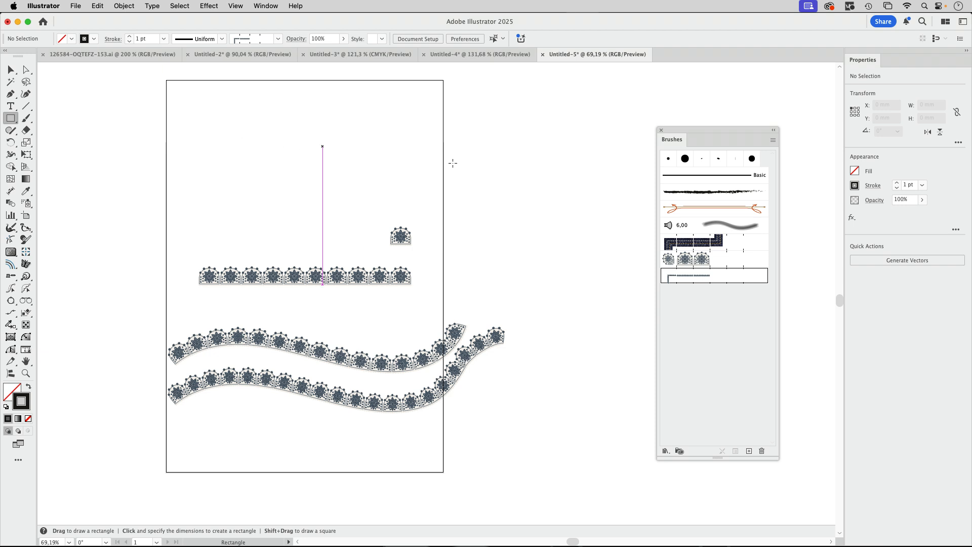
left_click_drag(462, 183, 312, 174)
mouse_move(336, 96)
left_mouse_down()
mouse_move(495, 218)
mouse_move(595, 272)
mouse_move(580, 272)
left_mouse_up()
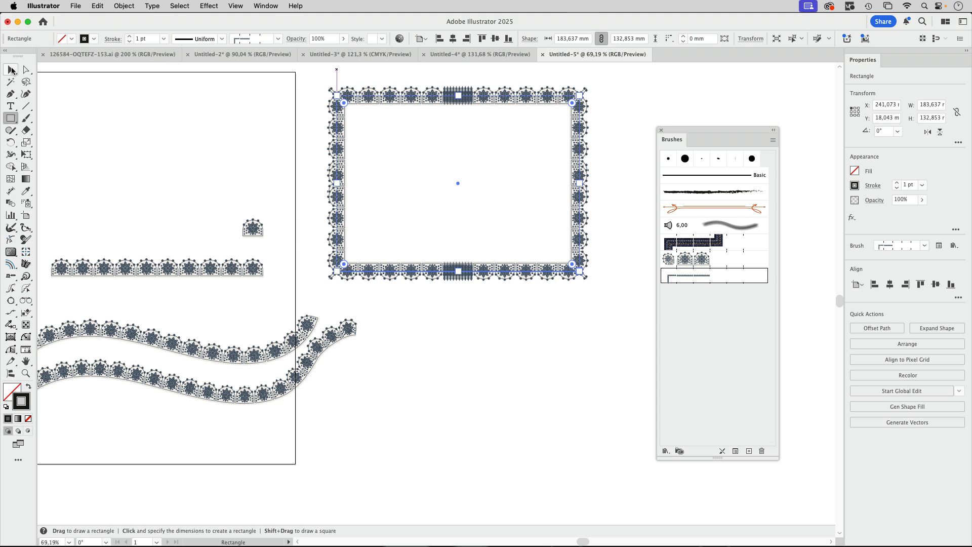
left_click(10, 70)
left_click(277, 161)
left_click_drag(321, 148, 401, 228)
scroll(333, 281, "up", 10)
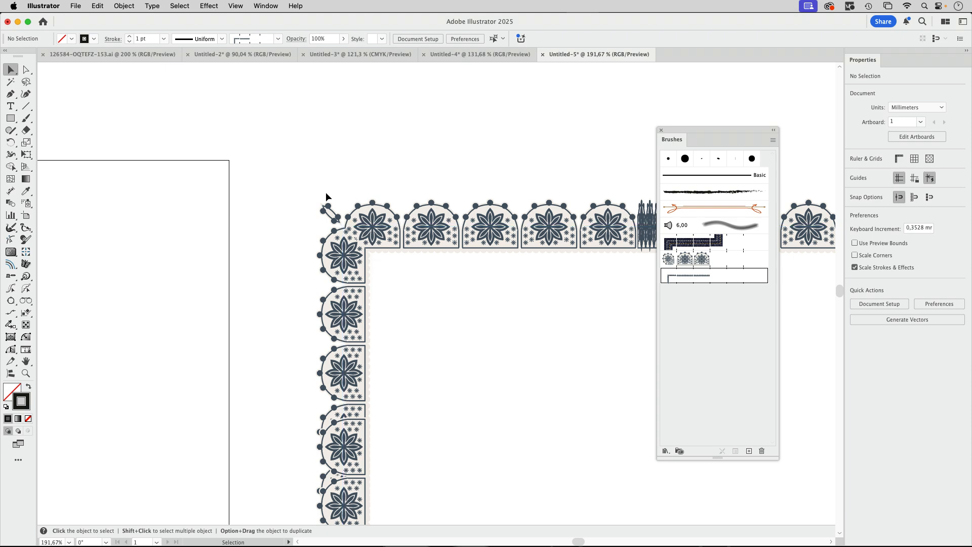
Draw a rectangle about 60 by 39 mm above the large lace rectangle using the ten-motif pattern brush
left_click_drag(373, 237, 278, 250)
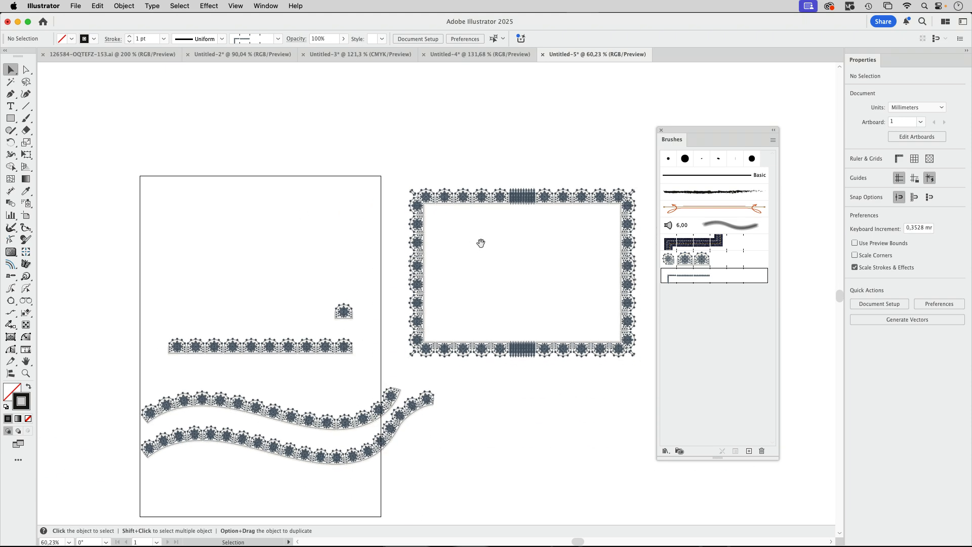
left_click_drag(479, 243, 284, 276)
left_click(12, 119)
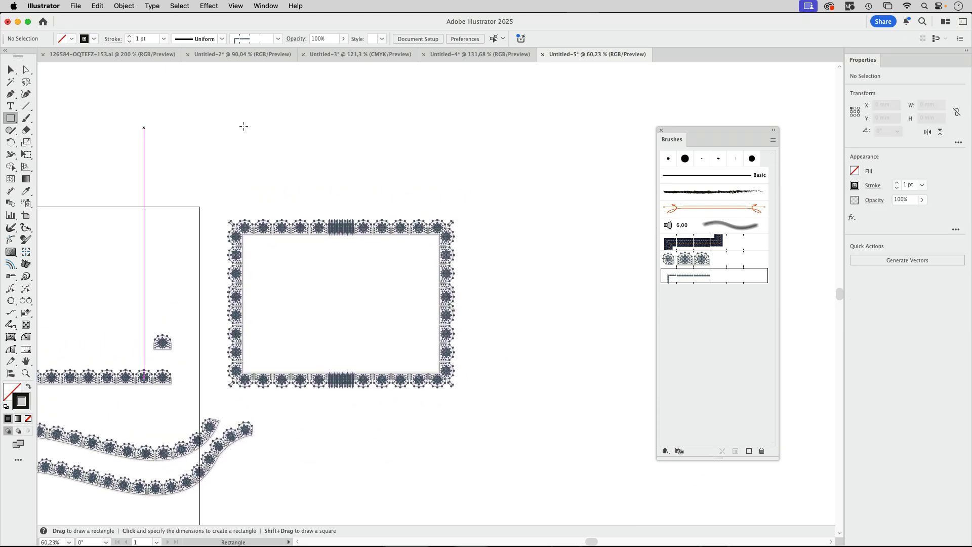
mouse_move(229, 99)
left_mouse_down()
mouse_move(335, 154)
mouse_move(354, 225)
left_mouse_up()
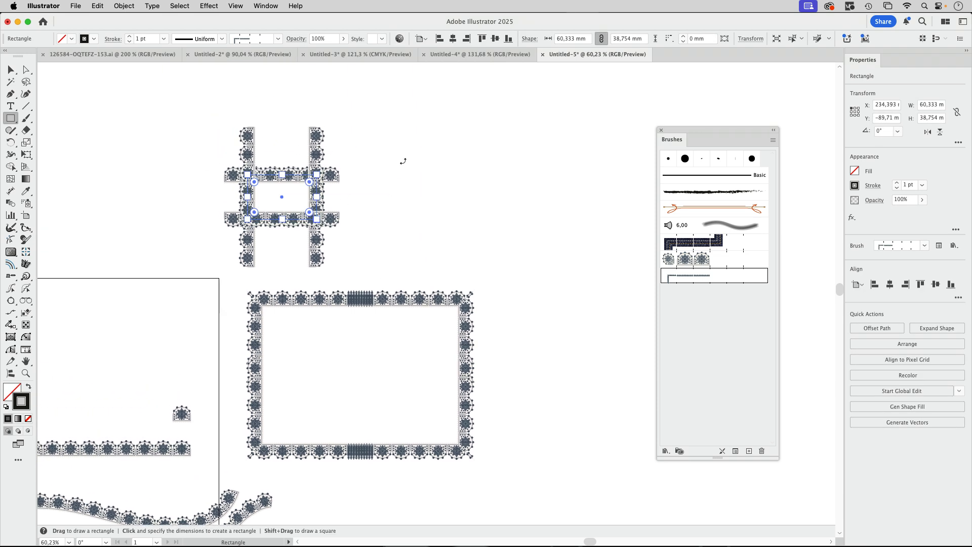
Duplicate the small rectangle to its right and apply the single-motif pattern brush to the copy
left_click(11, 69)
left_click_drag(292, 198, 462, 205)
left_click(703, 260)
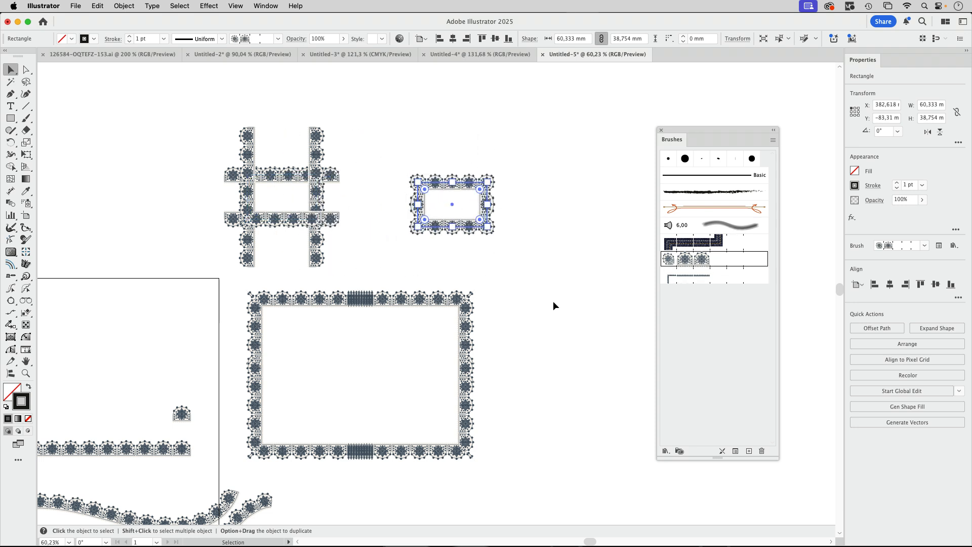
Duplicate the large lace rectangle up and to the right and apply the single-motif pattern brush to the copy
left_click(466, 334)
left_click_drag(469, 290, 579, 248)
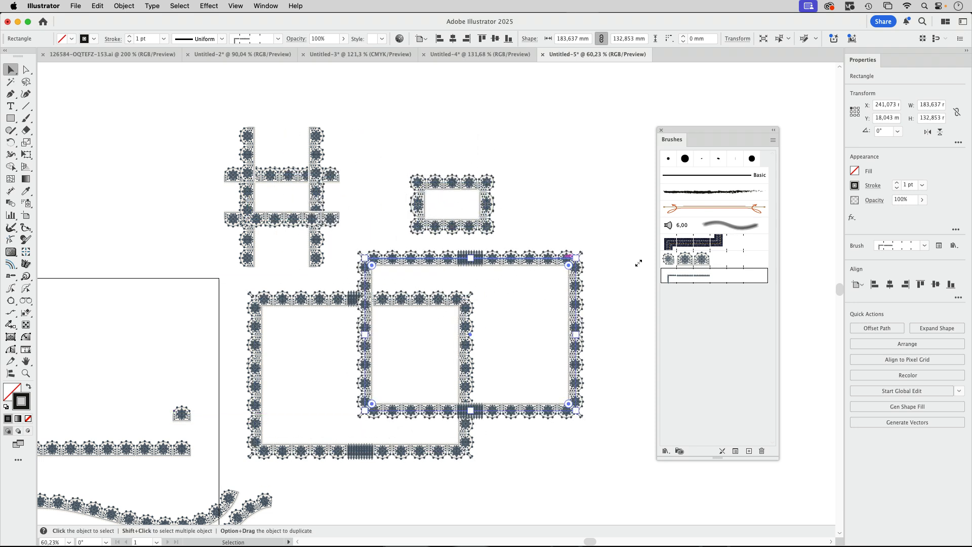
left_click(687, 257)
left_click(557, 218)
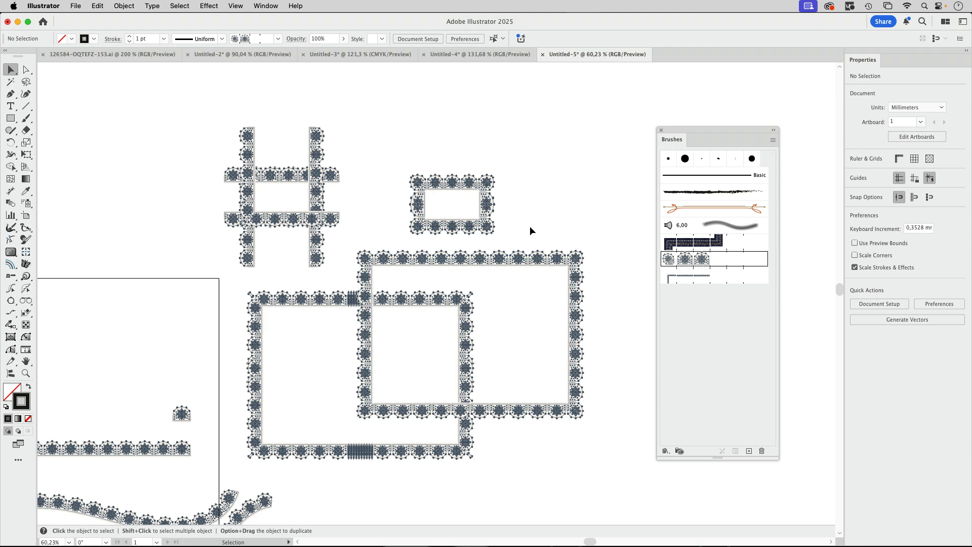
Copy the topmost scalloped lace border from the document 126584-OQTEFZ-153.ai
left_click(130, 56)
scroll(603, 151, "up", 5)
scroll(603, 150, "right", 4)
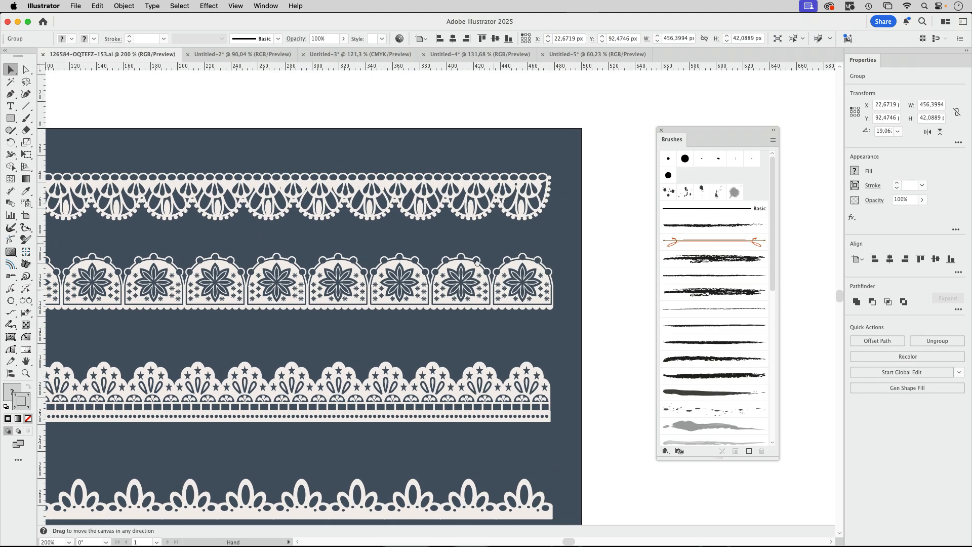
left_click(457, 237)
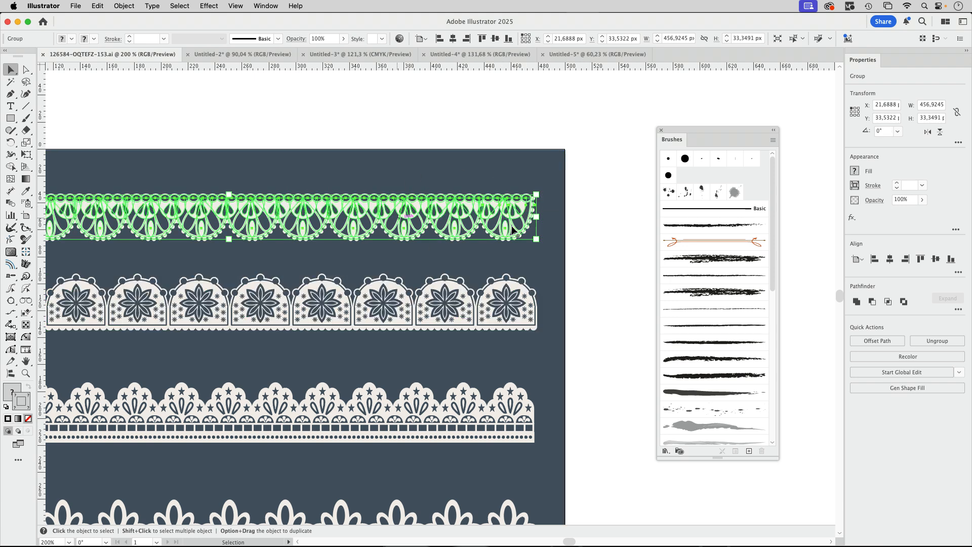
left_click(599, 195)
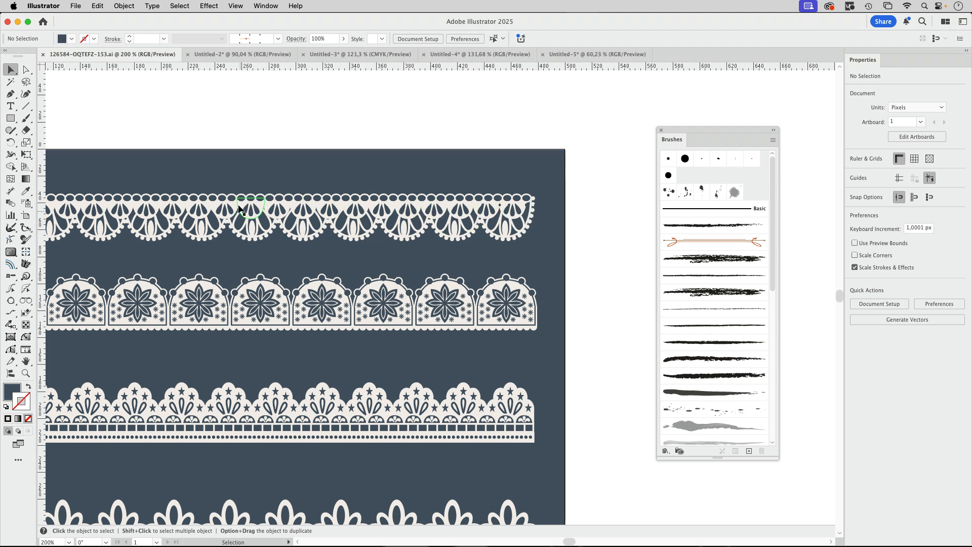
left_click(453, 214)
left_click_drag(368, 139, 506, 130)
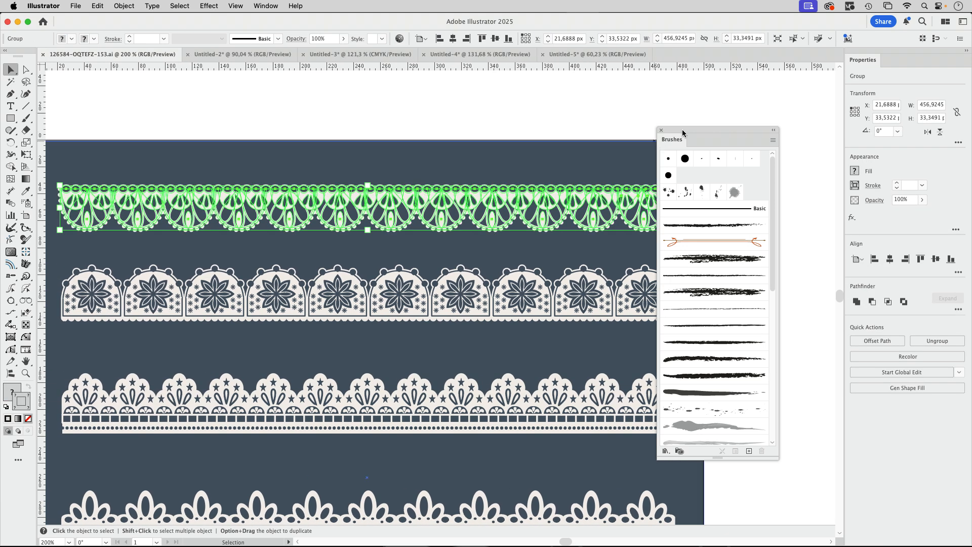
left_click_drag(683, 133, 732, 237)
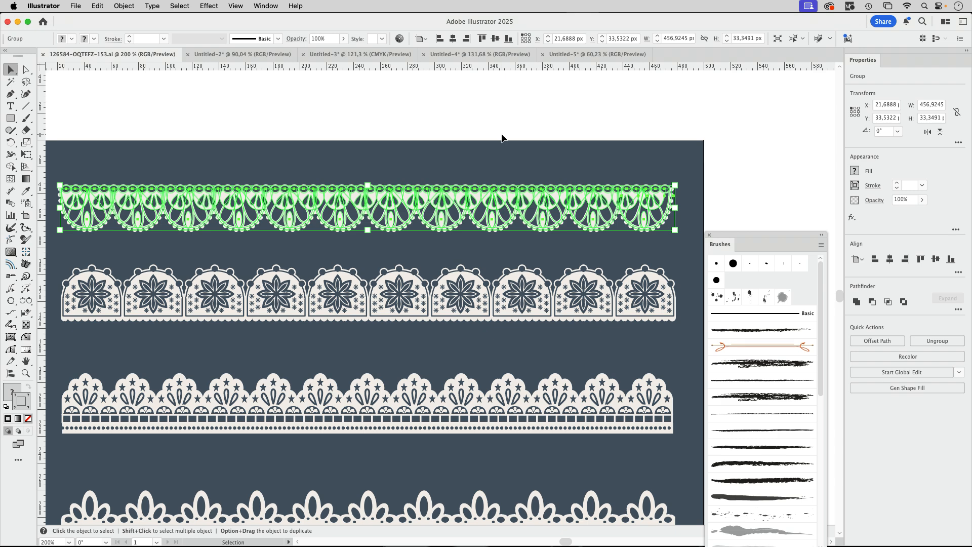
key("super+c")
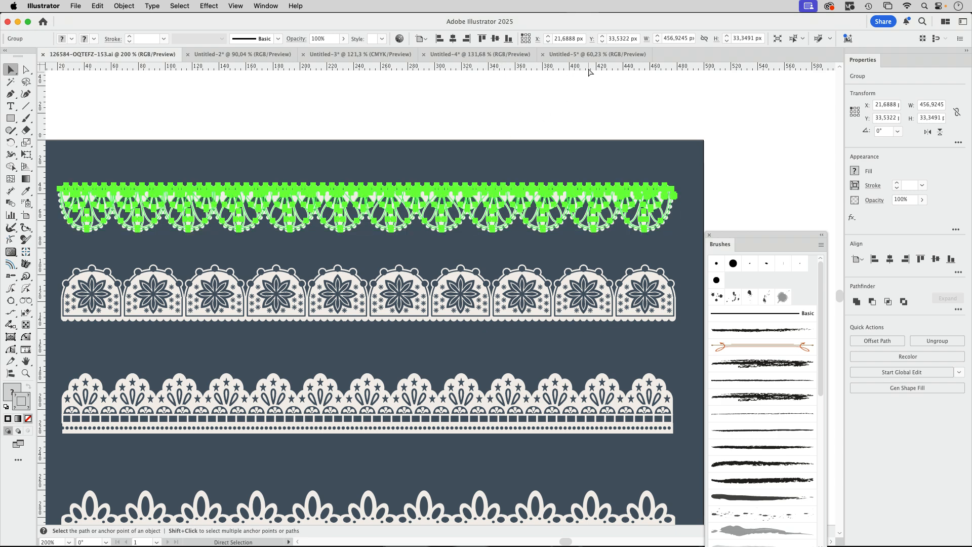
Create a new document with the default settings and paste the copied lace border into it
key("super+n")
key("Return")
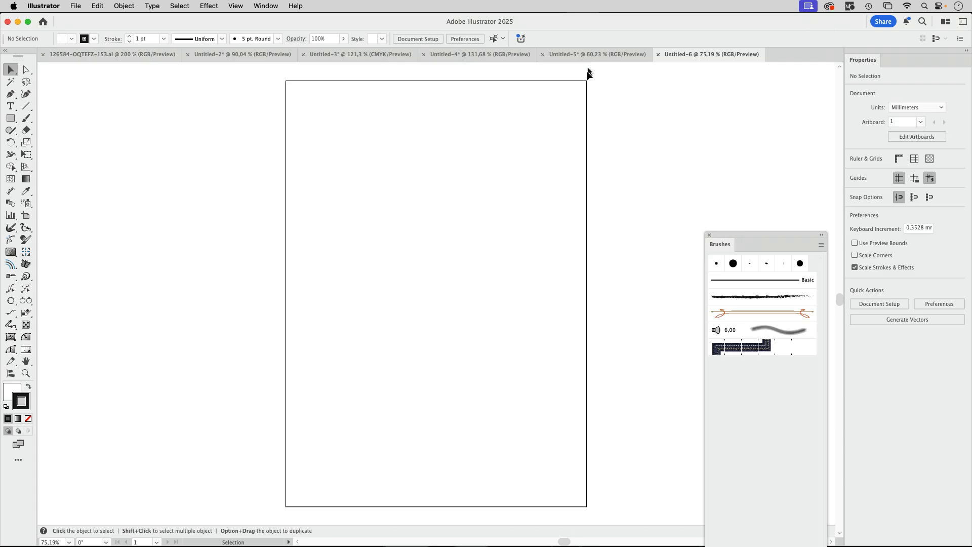
key("super+v")
left_click(477, 325)
scroll(477, 325, "up", 5)
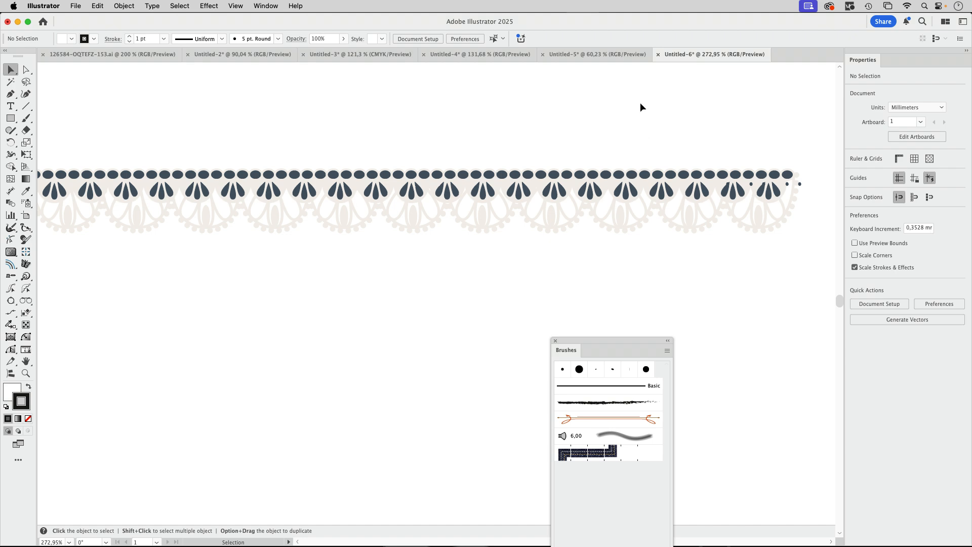
In Untitled-5, try a red-orange stroke colour on the small single-motif lace rectangle and set it to yellow
left_click(579, 57)
left_click(481, 226)
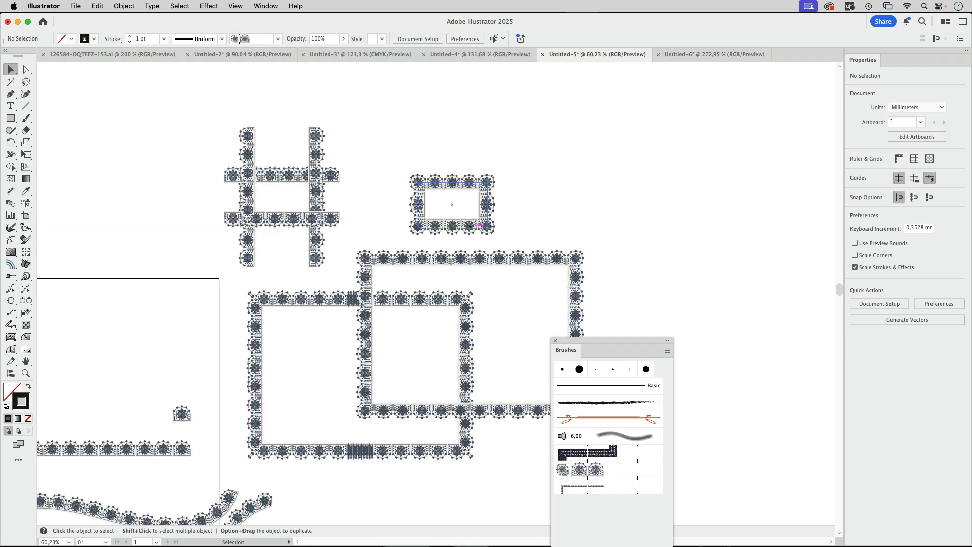
left_click(94, 39)
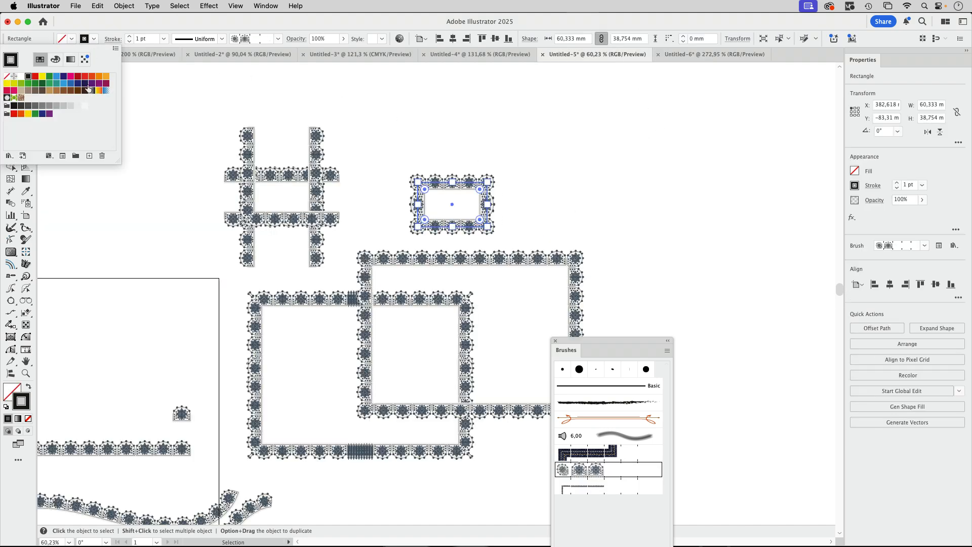
left_click(91, 77)
left_click(94, 40)
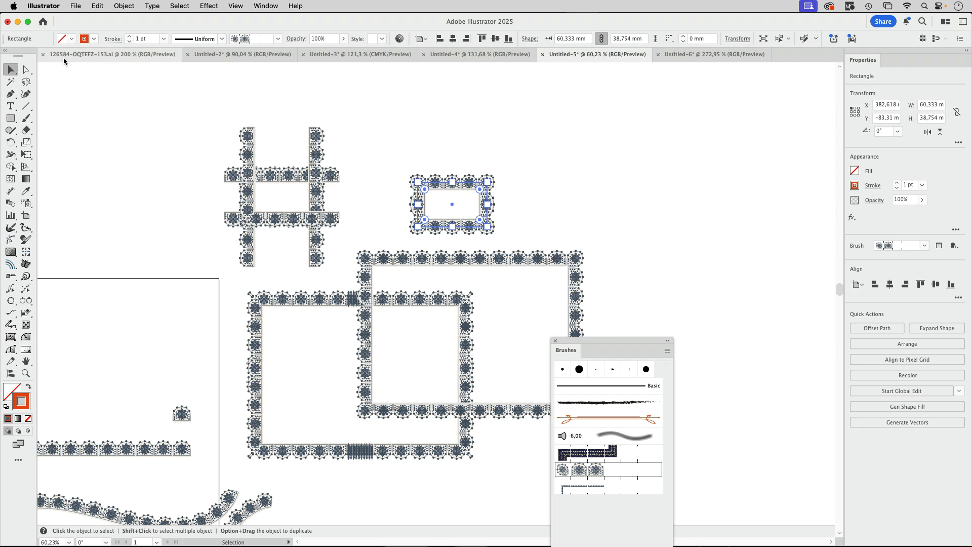
left_click(93, 41)
left_click(44, 79)
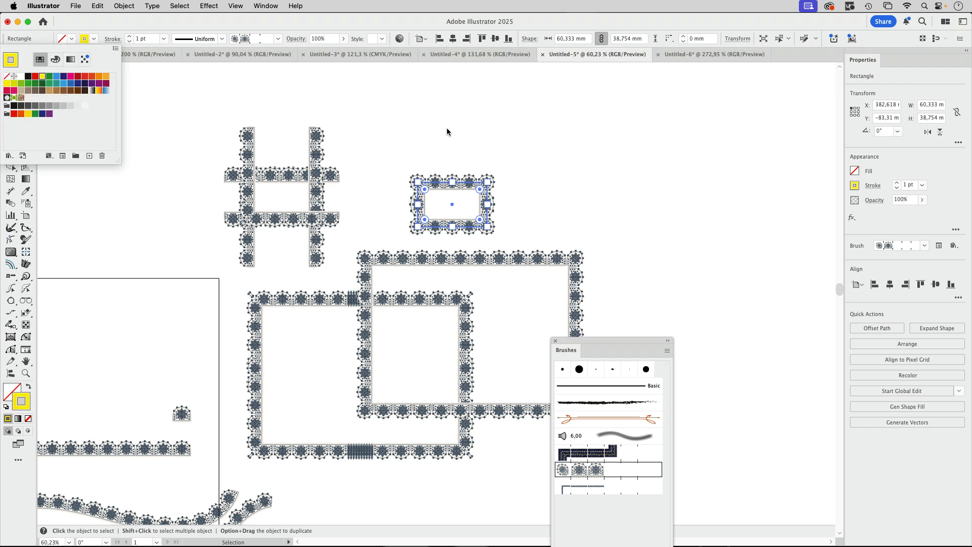
left_click(506, 144)
left_click(507, 146)
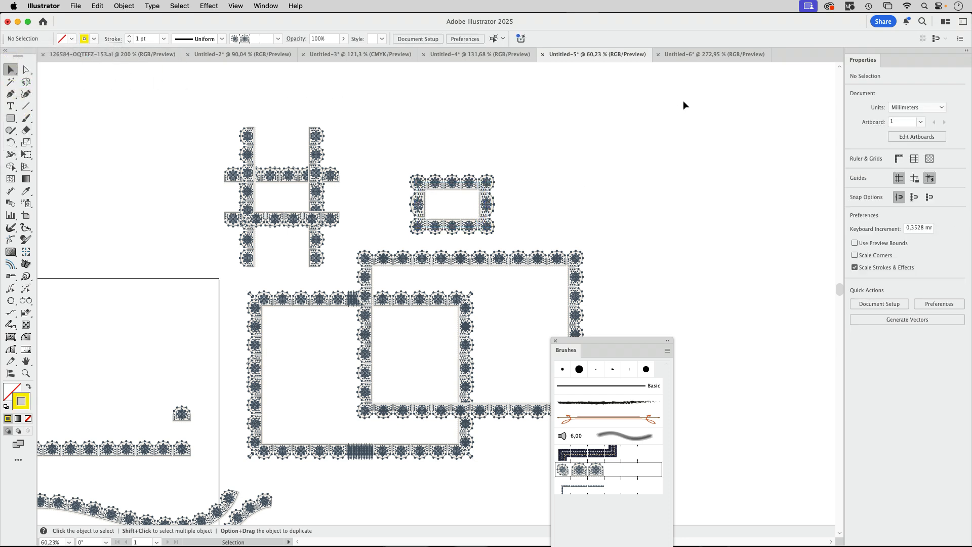
Return to Untitled-6 and ungroup the pasted scalloped lace border
left_click(694, 57)
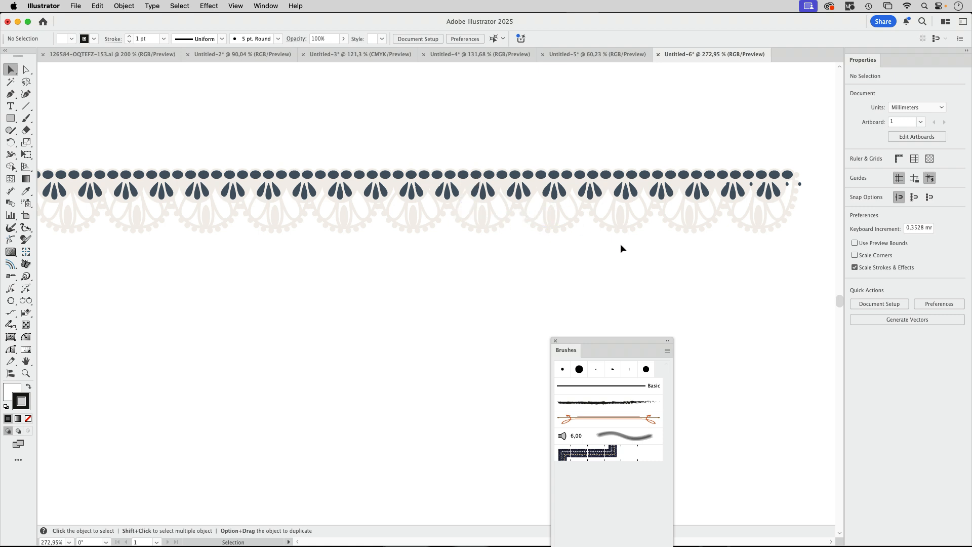
left_click_drag(606, 170, 481, 201)
left_click_drag(536, 146, 450, 167)
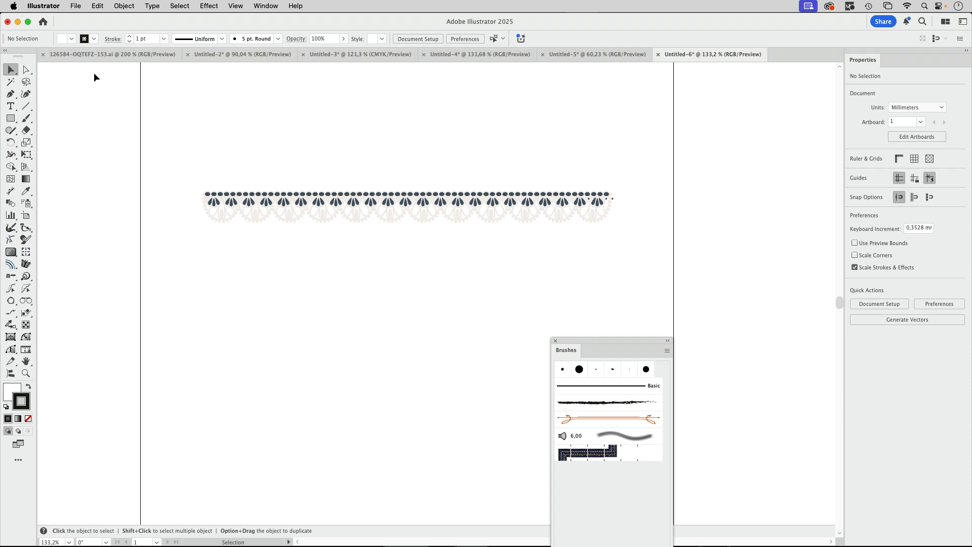
left_click(310, 199)
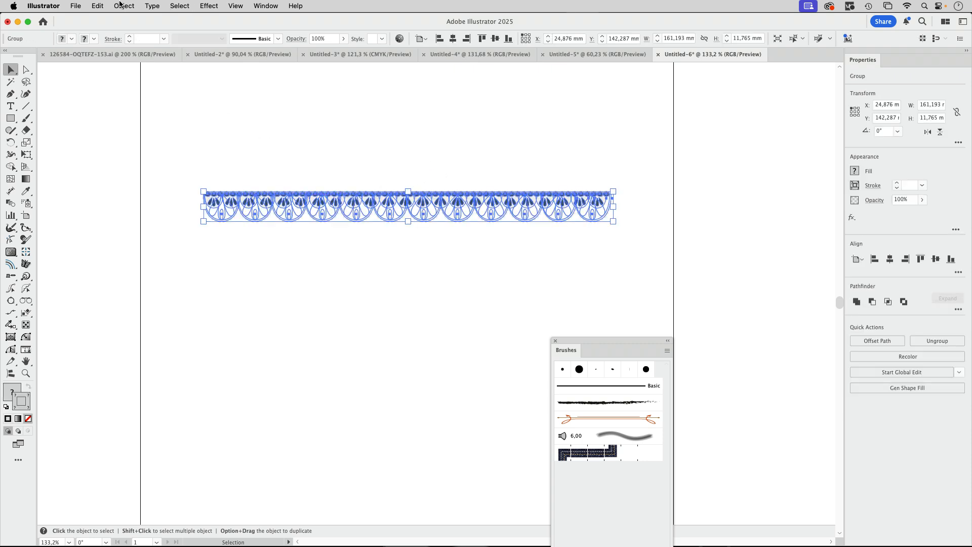
left_click(123, 6)
left_click(152, 93)
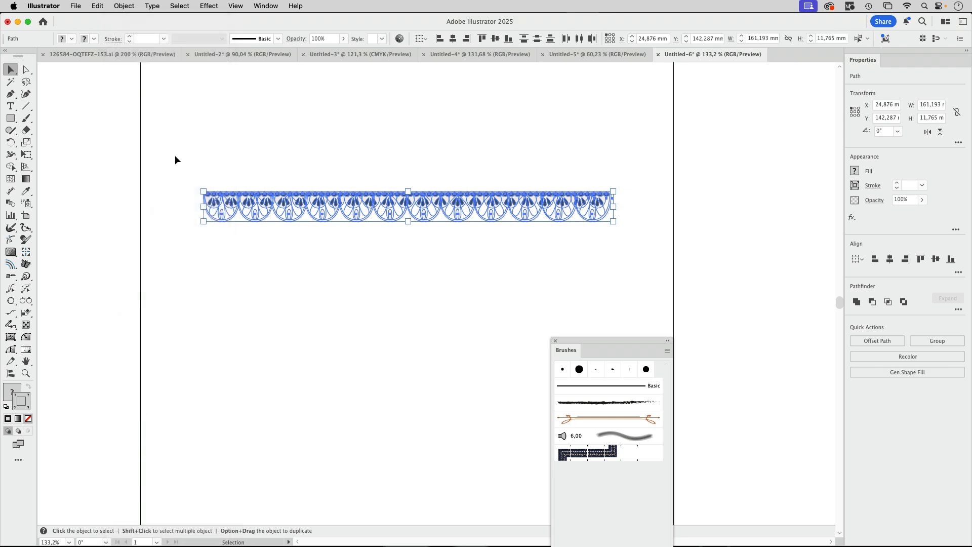
Delete the left part of the lace border, keeping only its last three scallops
left_click_drag(172, 158, 502, 254)
left_click(505, 260)
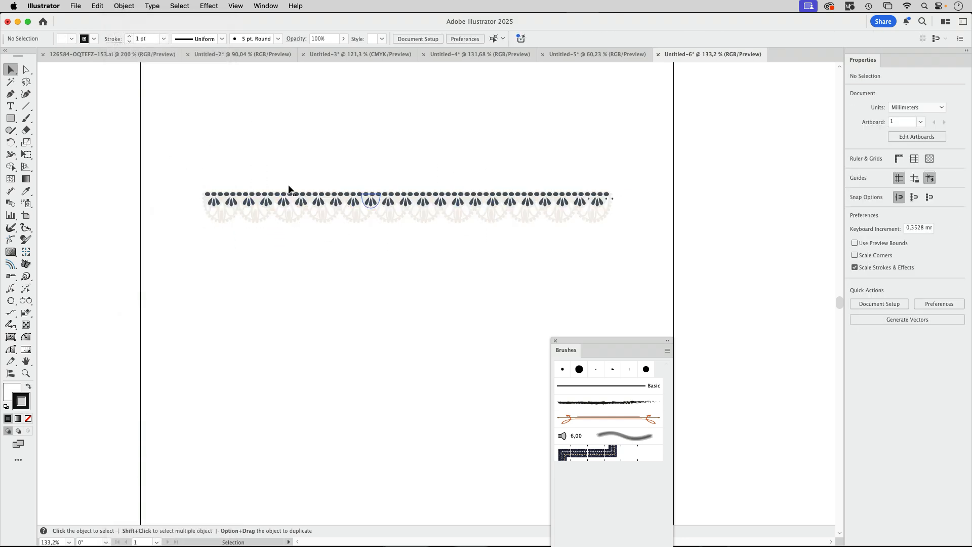
left_click_drag(147, 149, 498, 247)
key("Delete")
Rotate the remaining three-scallop lace section 180° so its scallops point upward
key("super+space")
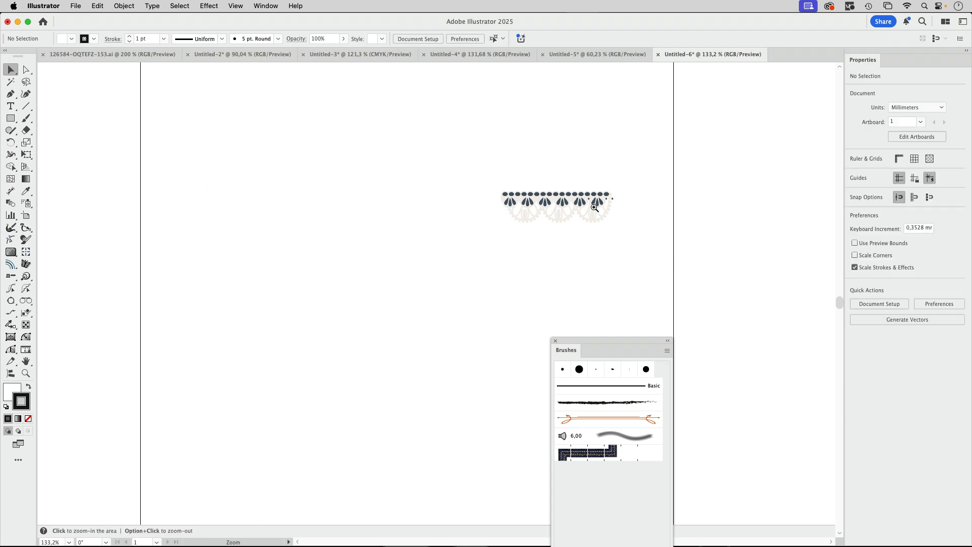
left_click_drag(594, 207, 788, 229)
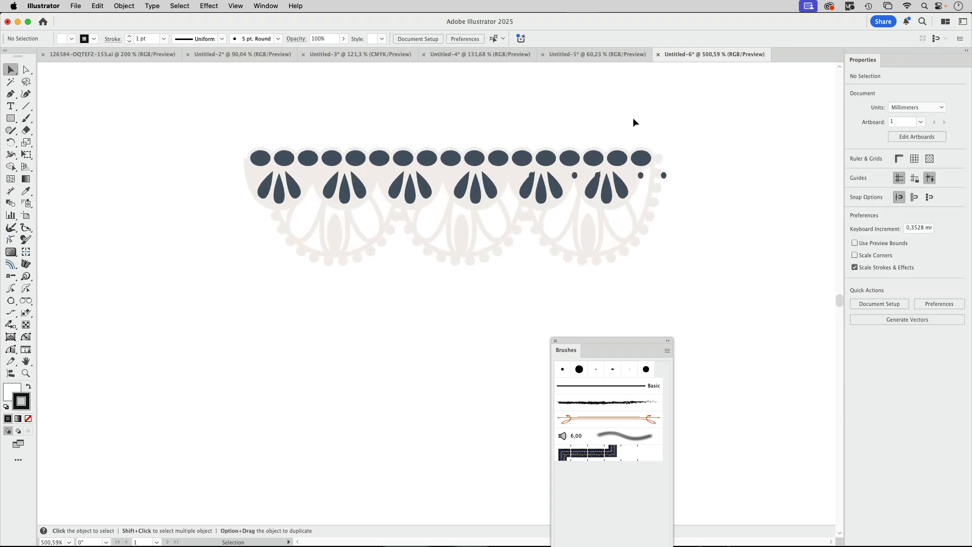
left_click_drag(193, 118, 668, 292)
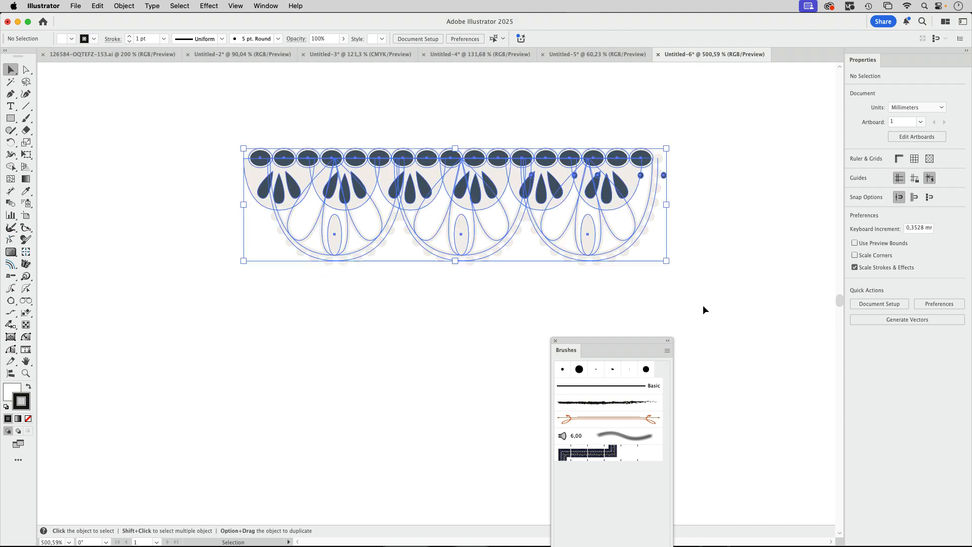
left_click_drag(673, 207, 240, 225)
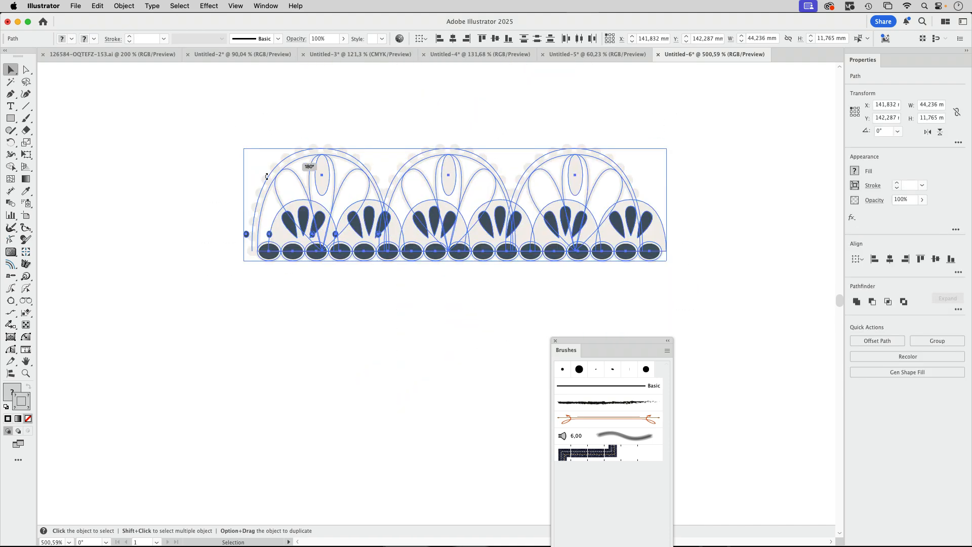
left_click(321, 306)
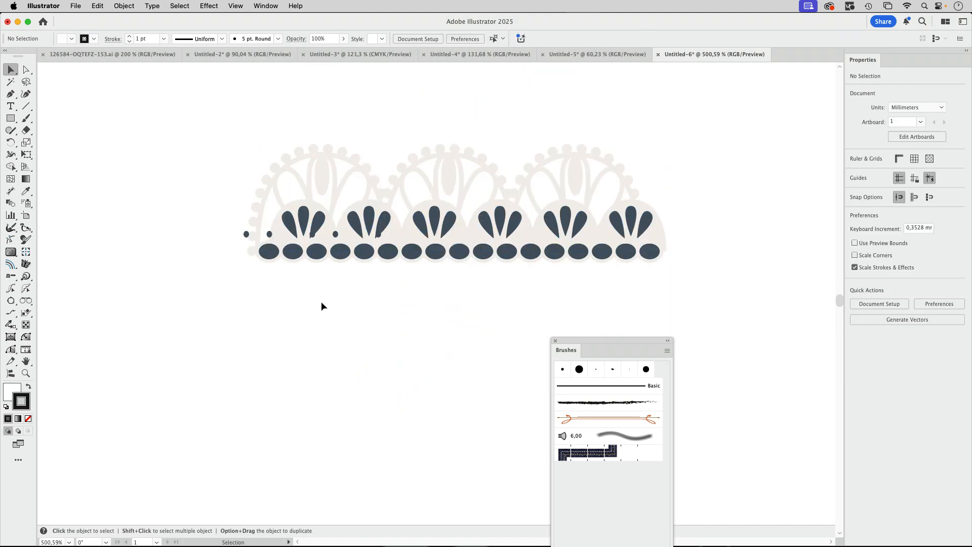
Delete the five stray dark dots above the row of ovals at the left of the lace section
left_click(335, 234)
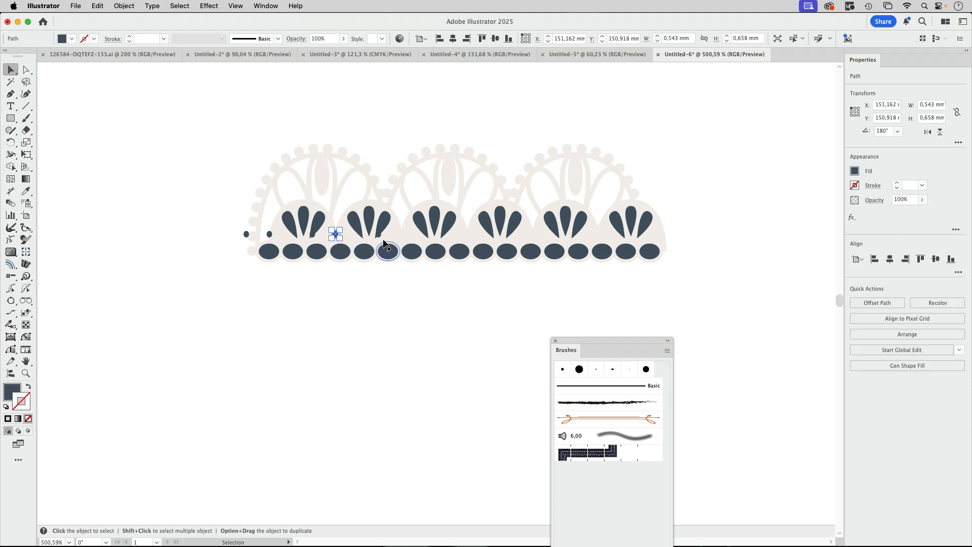
key("BackSpace")
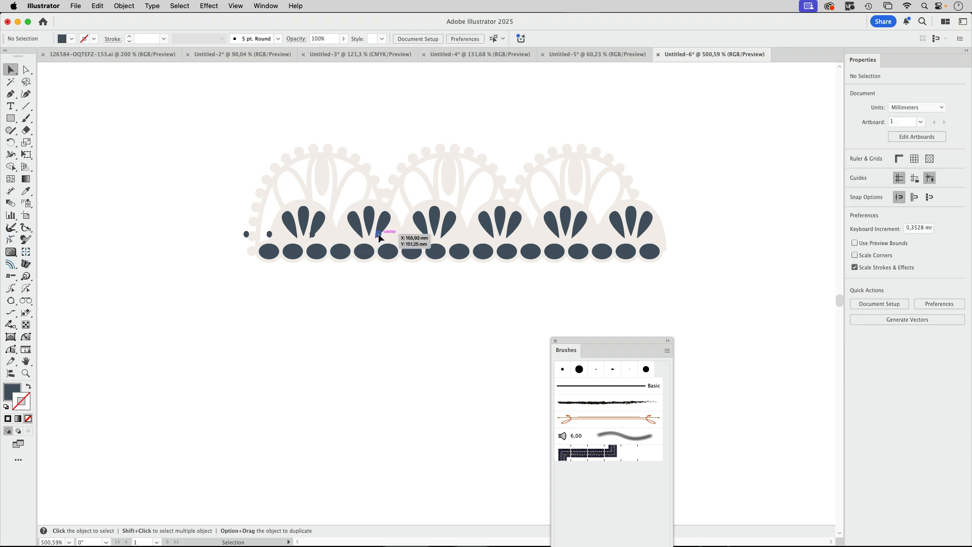
left_click(378, 234)
key("BackSpace")
left_click(314, 234)
key("BackSpace")
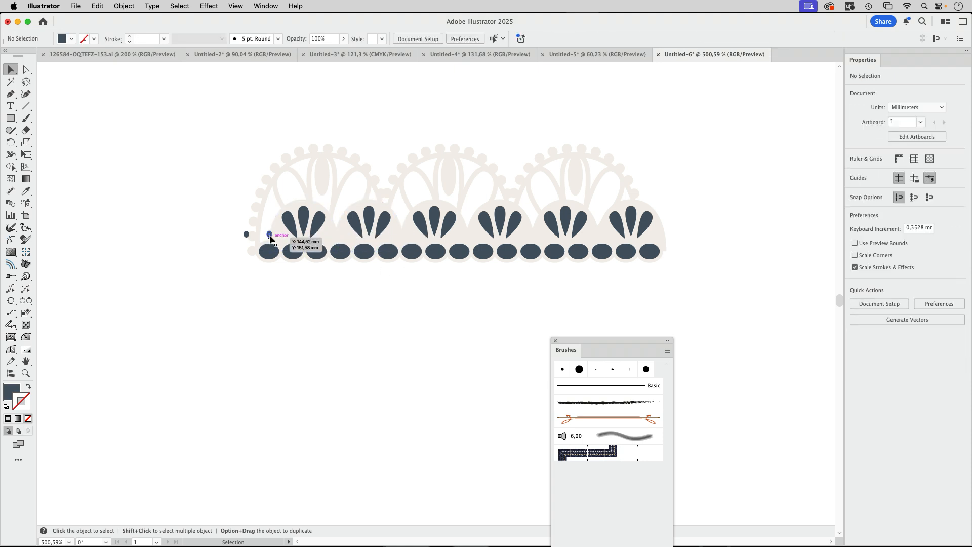
left_click(269, 234)
key("BackSpace")
left_click(246, 234)
key("BackSpace")
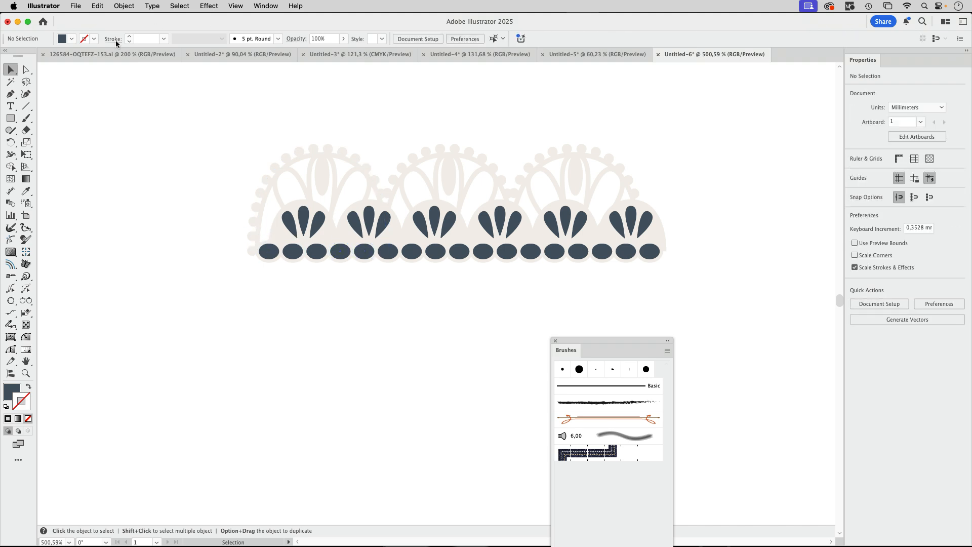
Check the original scalloped border in 126584-OQTEFZ-153.ai and return to the lace section in Untitled-6
left_click(101, 54)
left_click(409, 109)
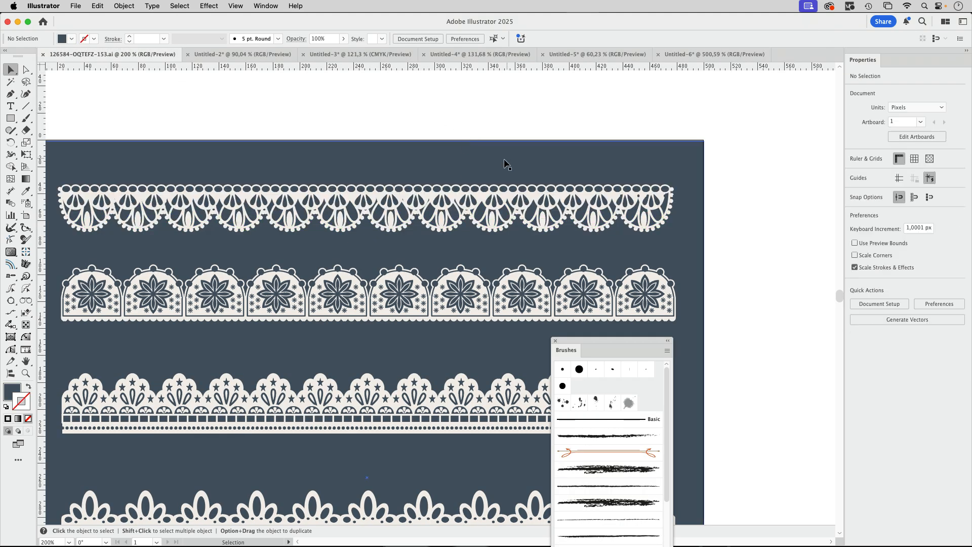
left_click(715, 53)
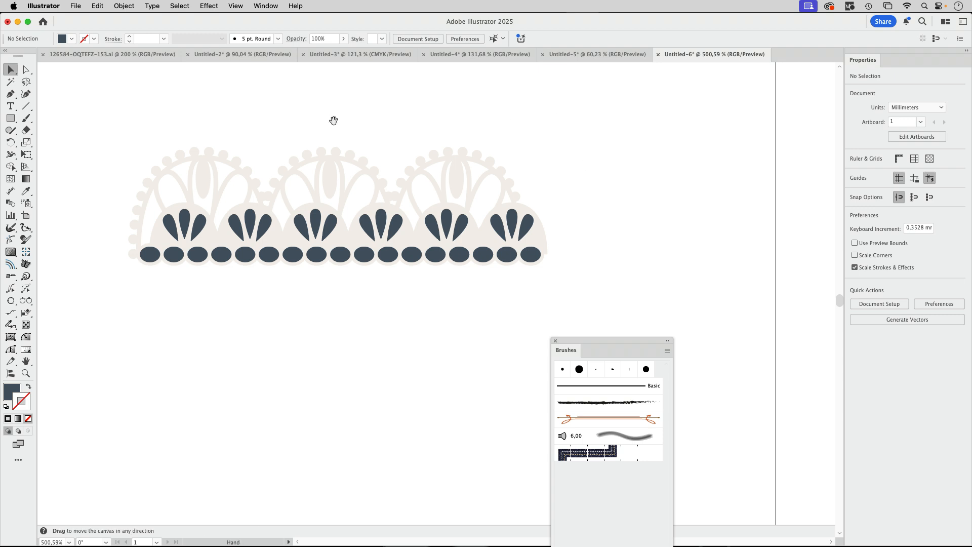
Examine the single-motif lace and its brushed straight and curved strips in Untitled-5, and return to the scalloped lace in Untitled-6
left_click_drag(332, 119, 393, 130)
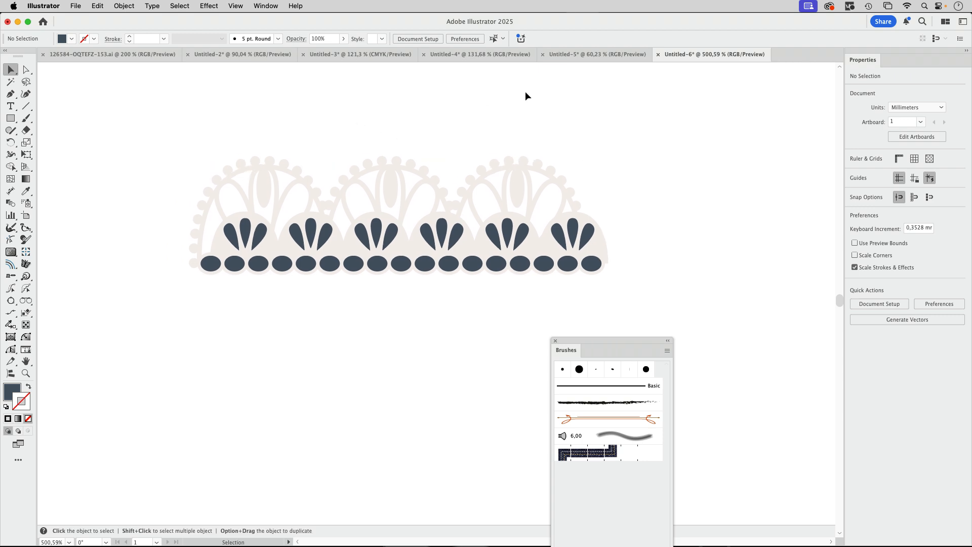
left_click(585, 58)
key("space")
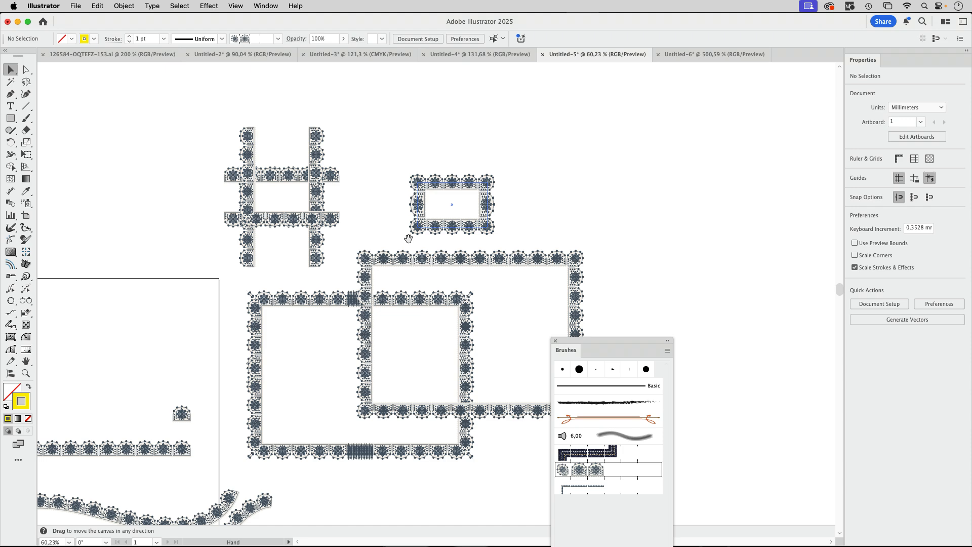
mouse_move(449, 227)
left_mouse_down()
mouse_move(558, 135)
mouse_move(681, 112)
left_mouse_up()
key("super+space")
left_click_drag(411, 288, 449, 293)
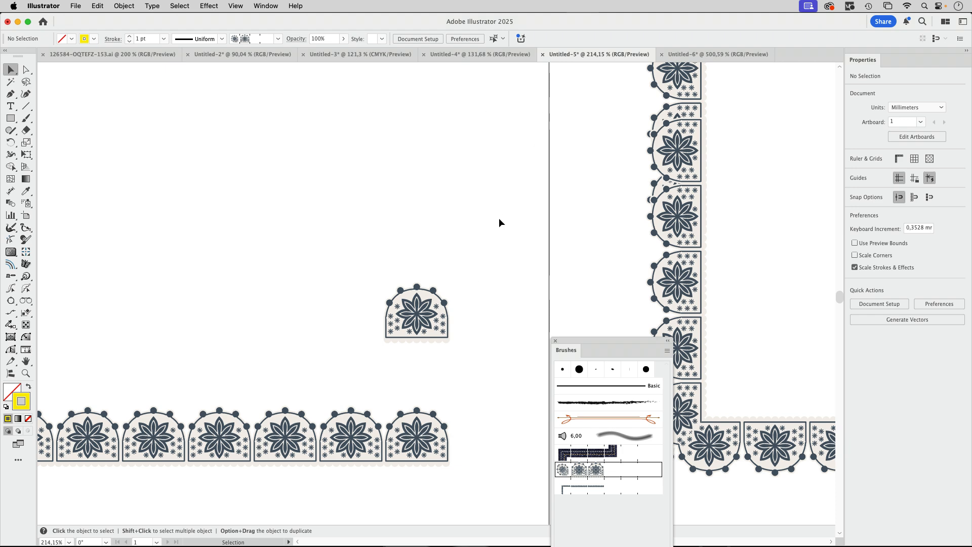
key("space")
left_click_drag(447, 392, 593, 177)
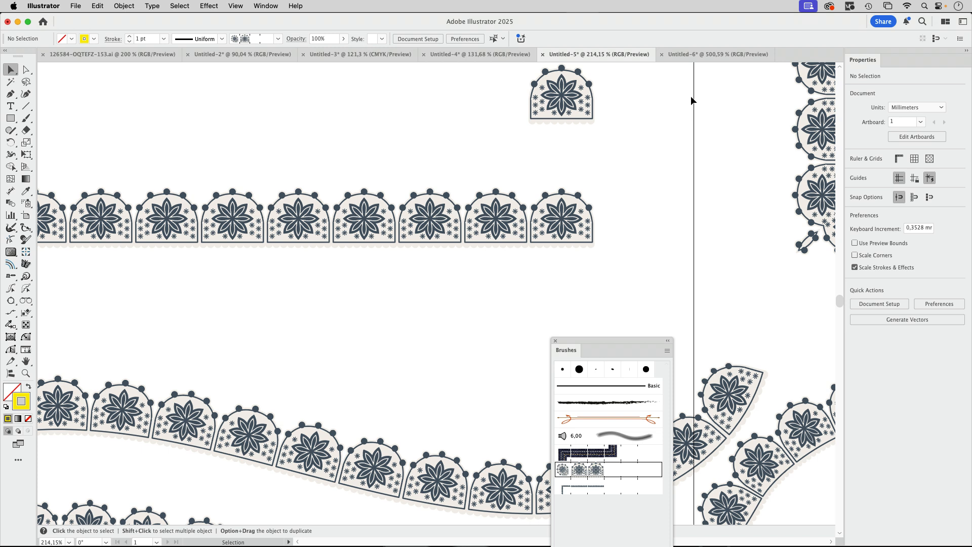
left_click(711, 54)
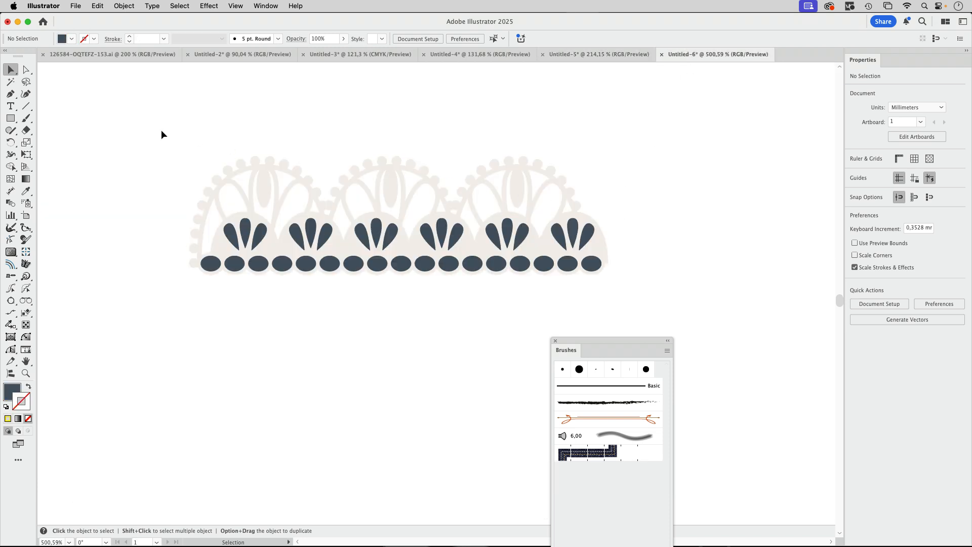
Draw a rectangle about 26.5 by 16.5 mm from the first scallop's centre to the third's, with a stroke only and no fill
key("m")
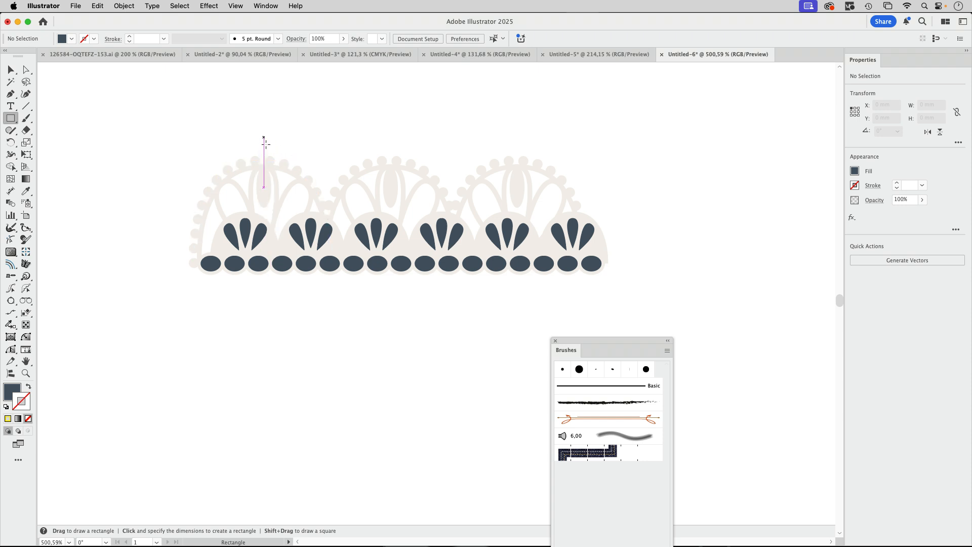
left_click_drag(264, 137, 518, 295)
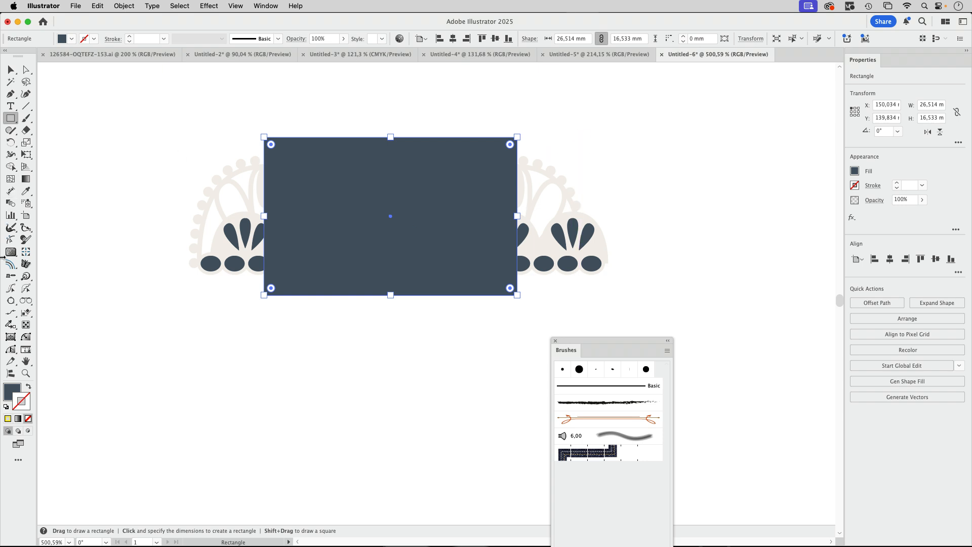
left_click(28, 387)
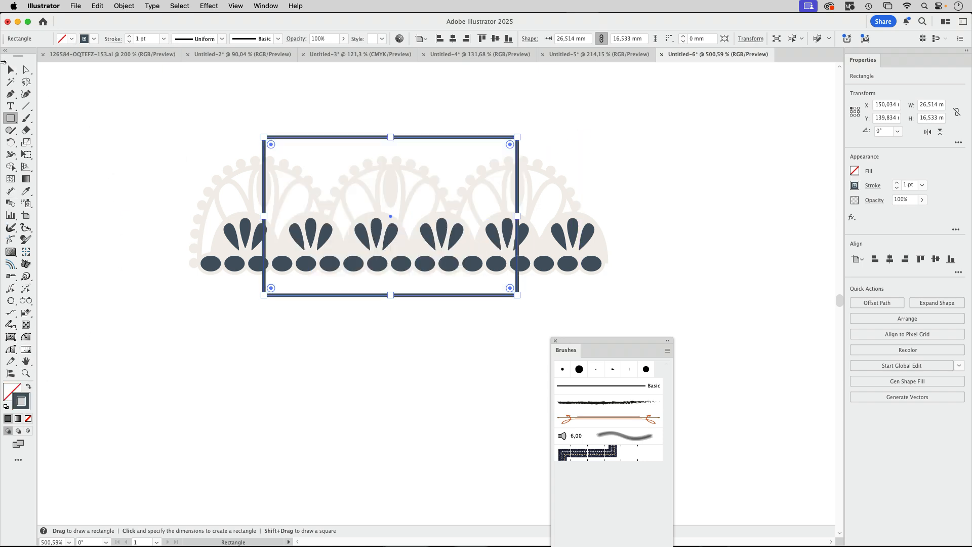
left_click(19, 68)
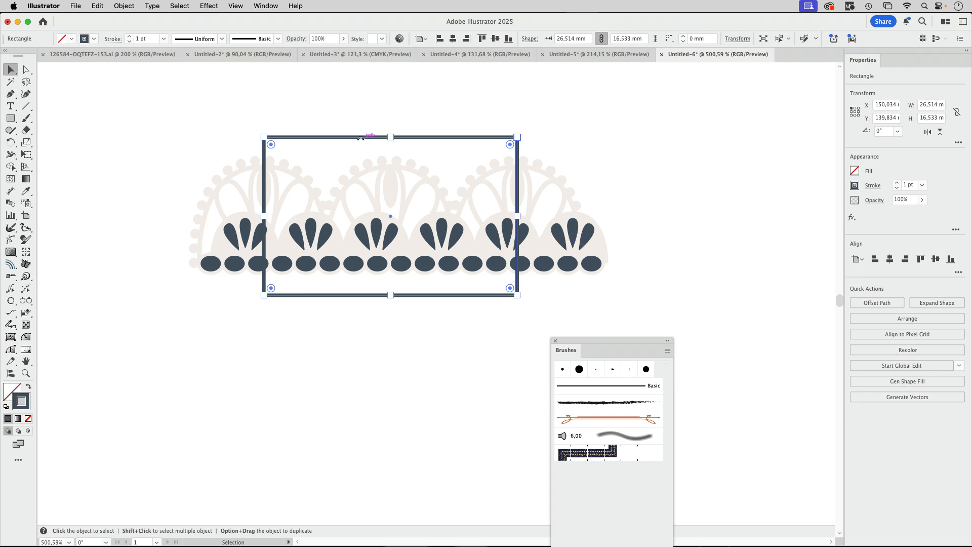
left_click(688, 136)
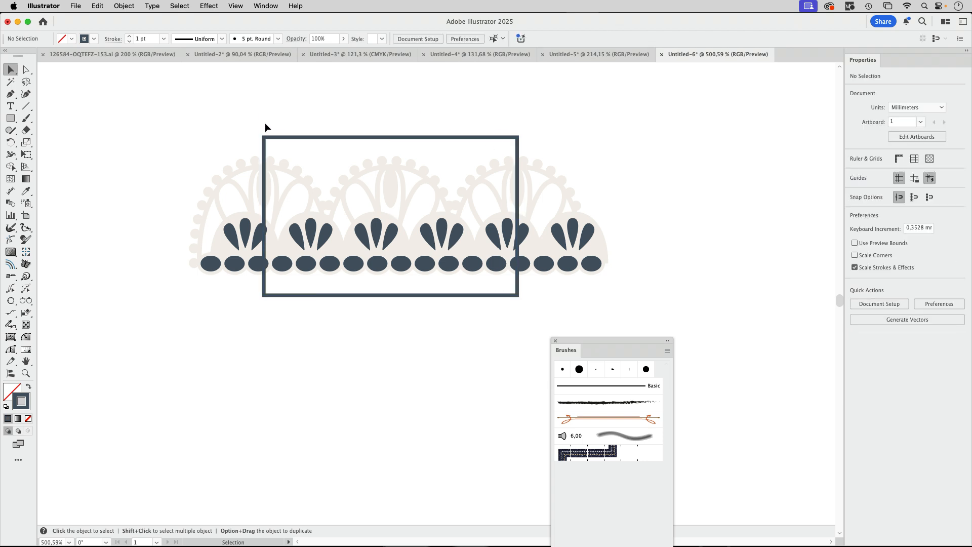
Thin the rectangle's stroke to 0.25 pt
left_click(284, 137)
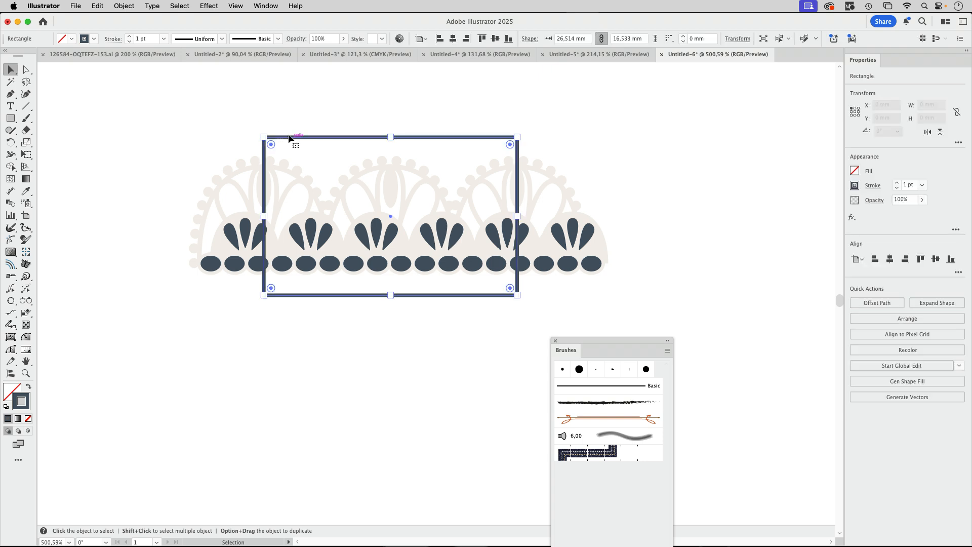
left_click(163, 39)
left_click(183, 57)
left_click(337, 114)
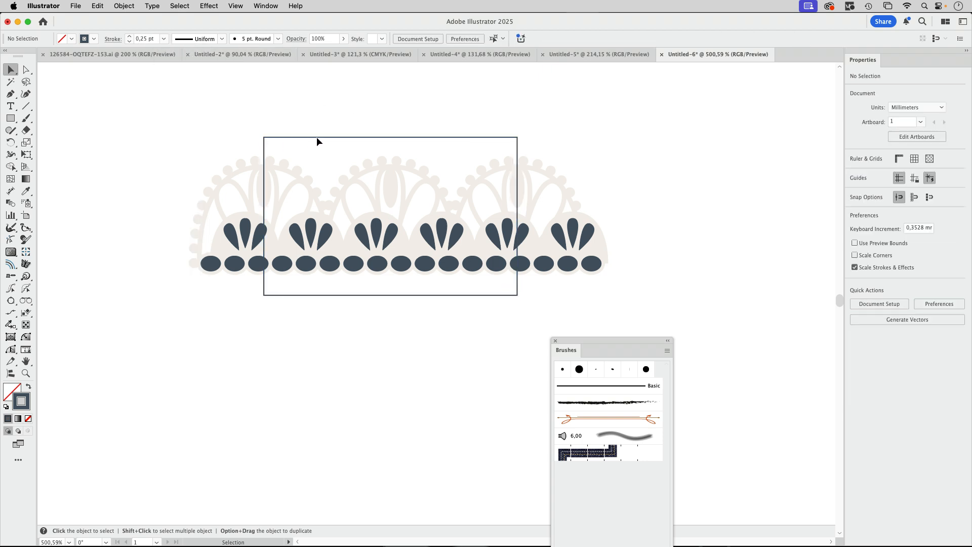
In outline view, snap the rectangle's upper-left corner to the top anchor of the first scallop's central oval
key("super+y")
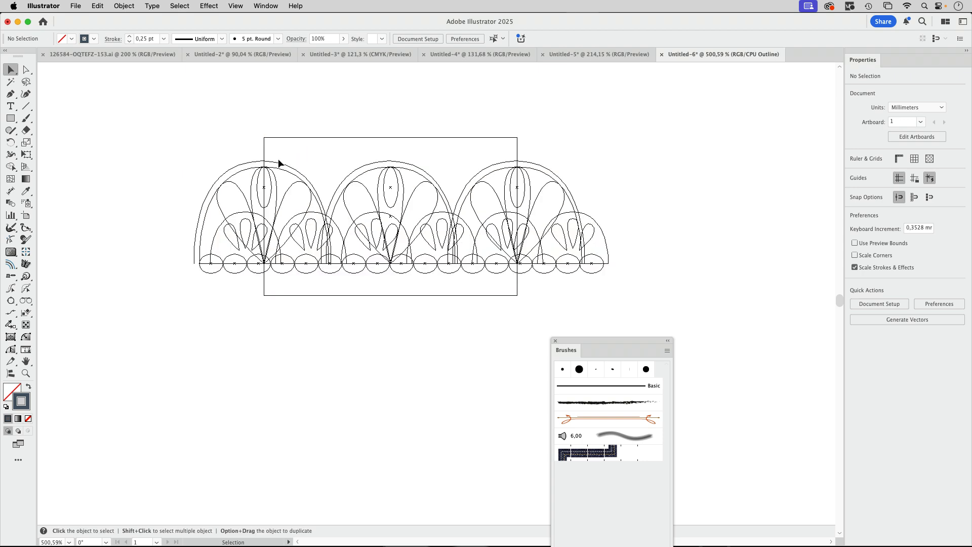
left_click(264, 151)
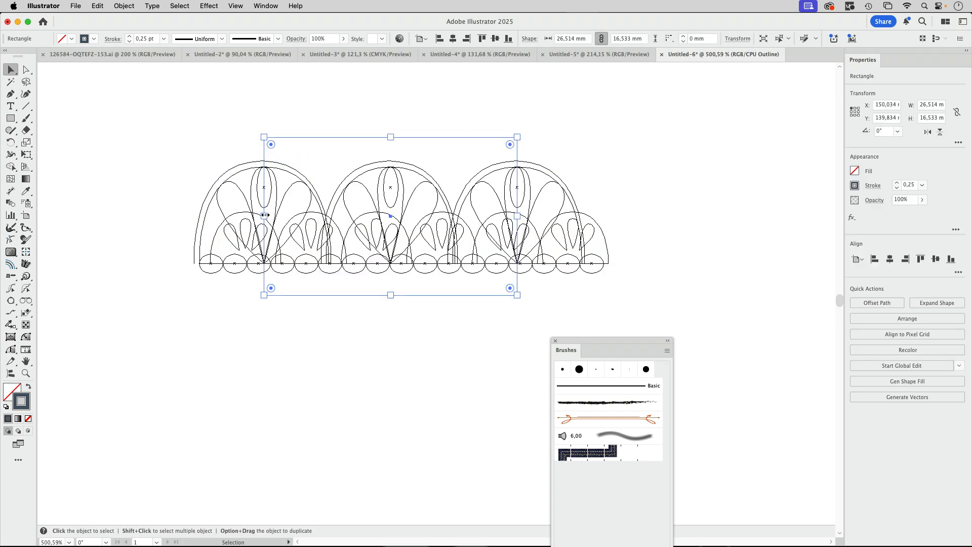
left_click_drag(265, 215, 292, 215)
key("super+space")
left_click_drag(252, 149, 338, 211)
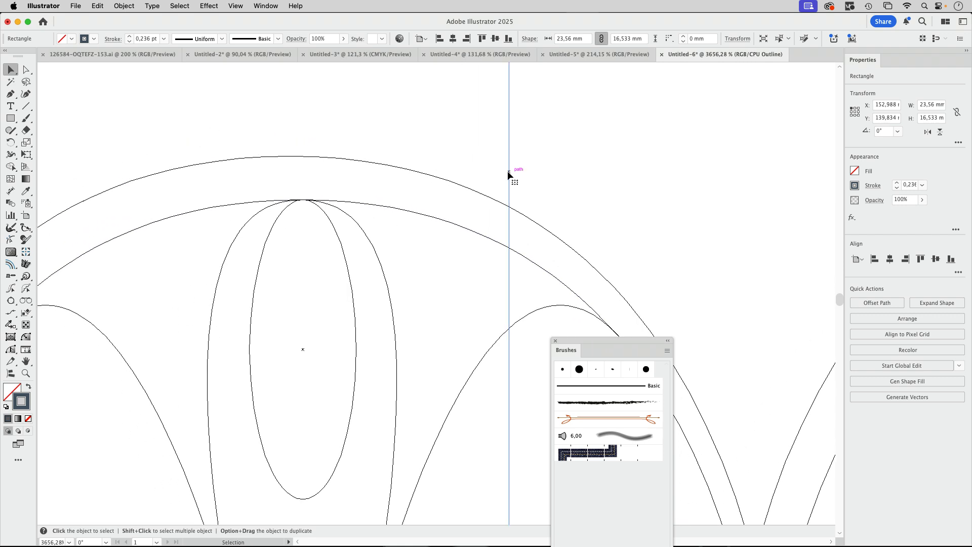
key("space")
left_click_drag(478, 126, 486, 252)
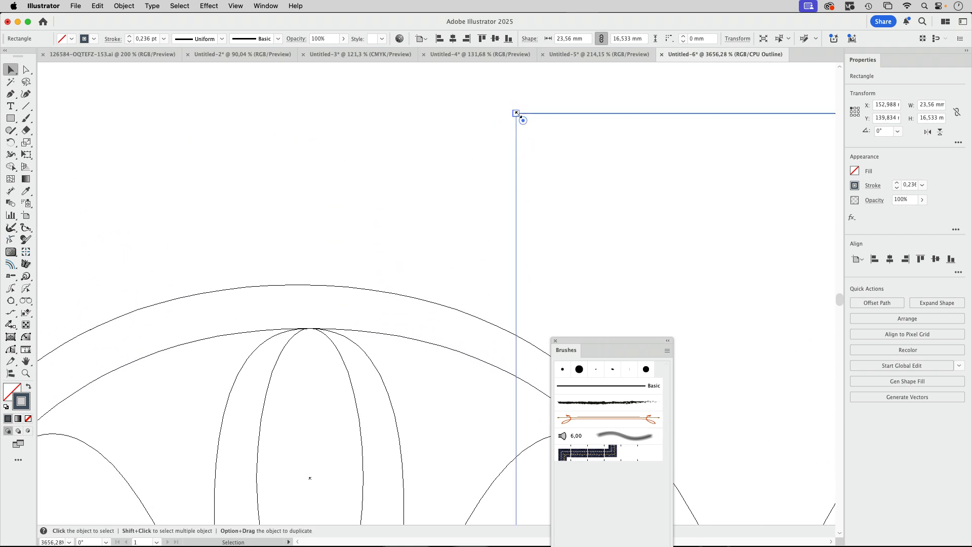
left_click_drag(520, 116, 312, 331)
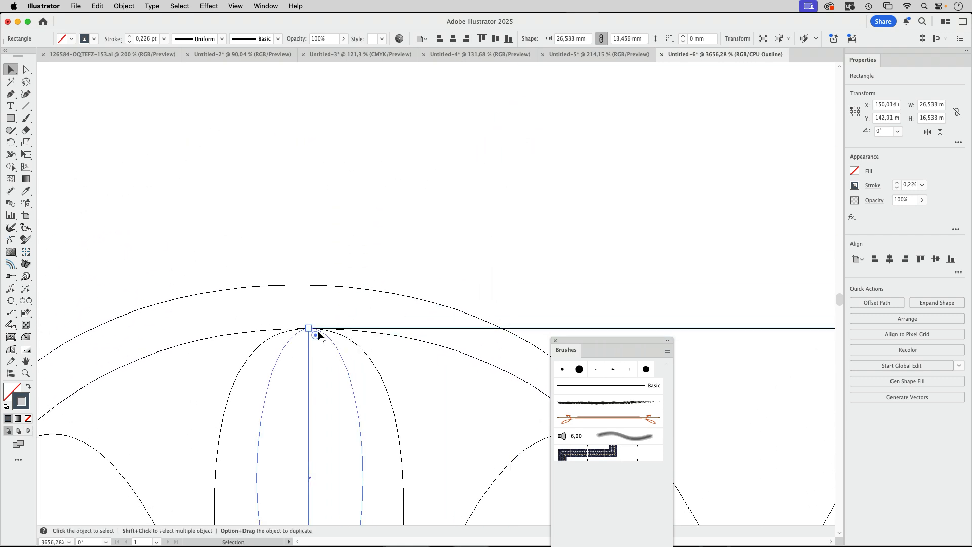
key("super+plus")
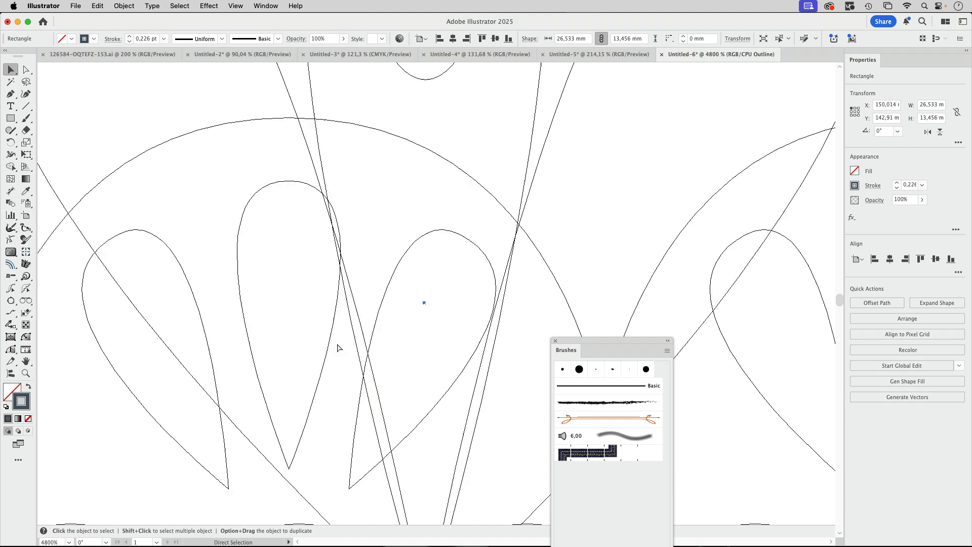
Snap the rectangle's upper-right corner to the top anchor of the third scallop's central oval, making it about 26.5 mm wide
key("super+minus")
key("super+minus")
key("super+minus")
key("super+minus")
key("super+minus")
key("super+z")
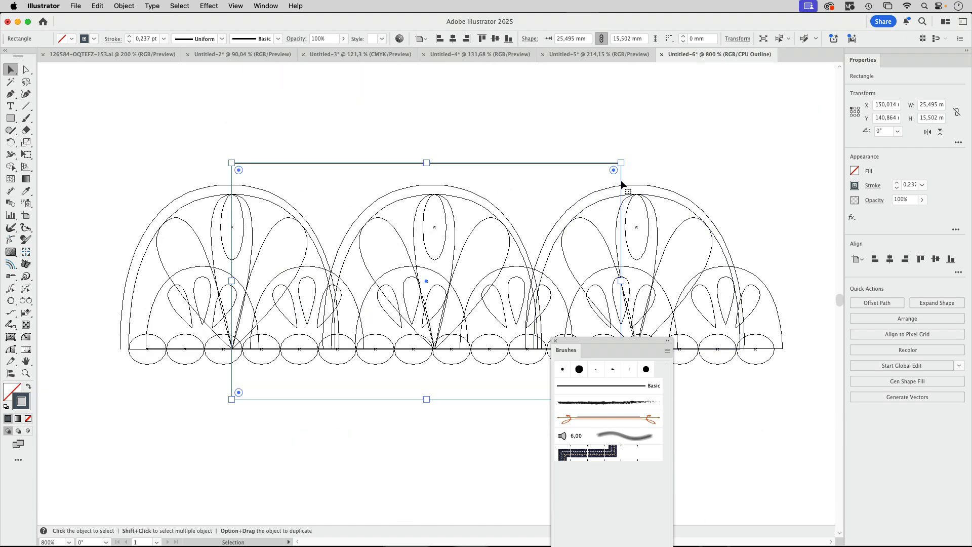
key("super+space")
left_click_drag(621, 171, 679, 235)
key("space")
left_click_drag(330, 183, 362, 324)
left_click_drag(259, 135, 374, 366)
key("super+space")
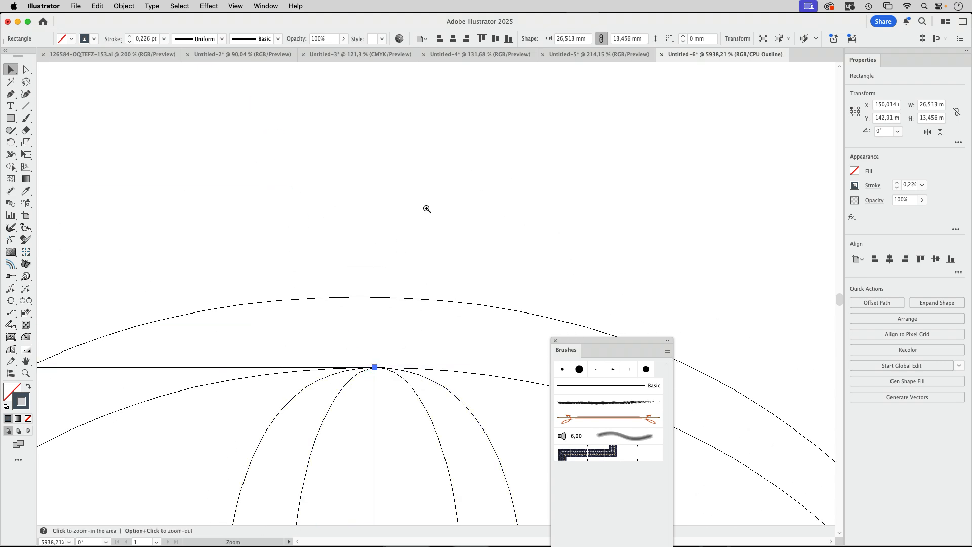
Raise the rectangle's top edge above the scallops, making it about 16.3 mm high
key("super+minus")
key("super+minus")
key("super+minus")
key("super+minus")
key("super+minus")
key("super+minus")
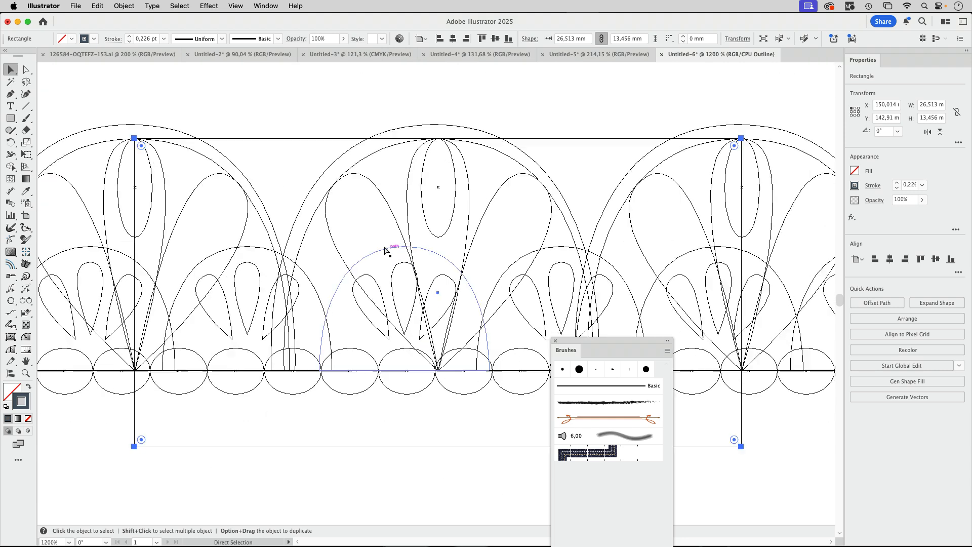
left_click_drag(434, 194, 429, 150)
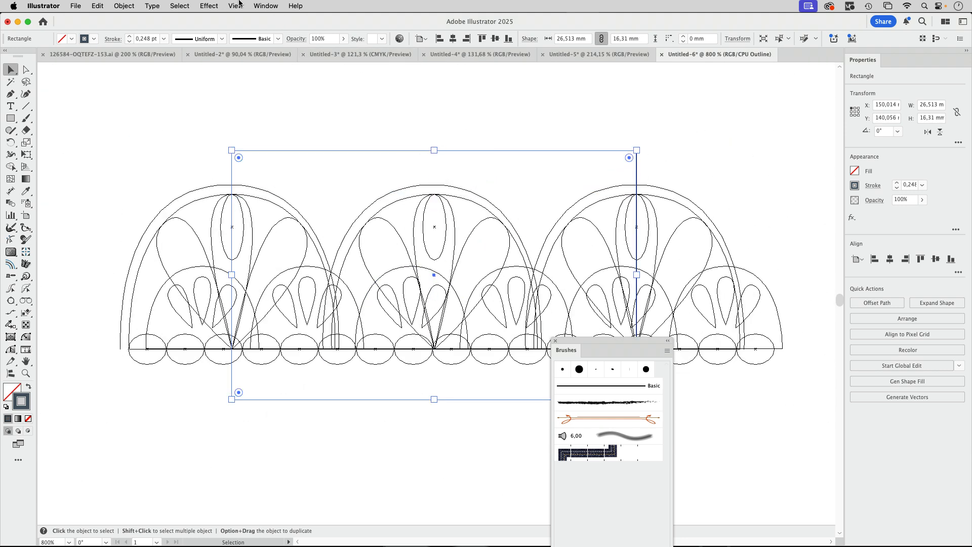
Return to the preview display and lock the rectangle
left_click(236, 6)
left_click(243, 20)
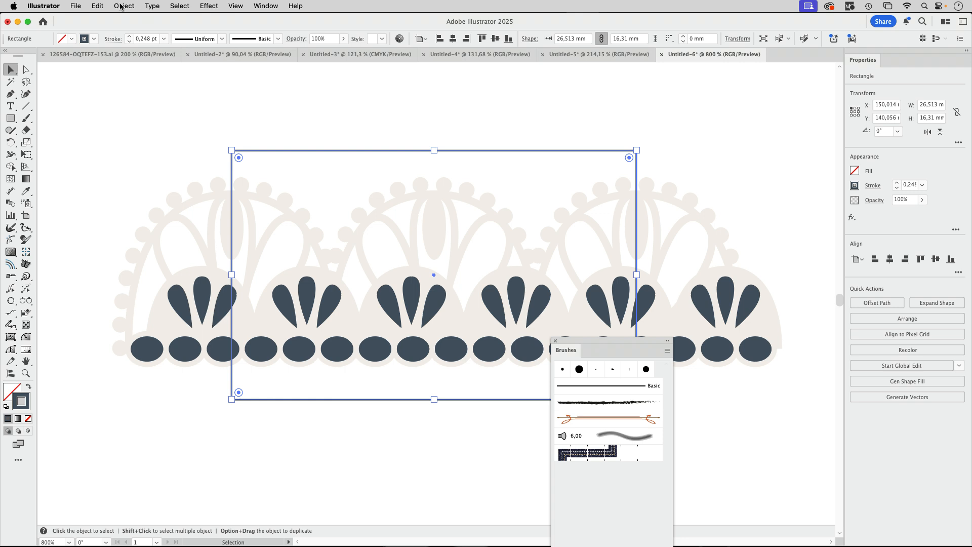
left_click(122, 7)
mouse_move(145, 109)
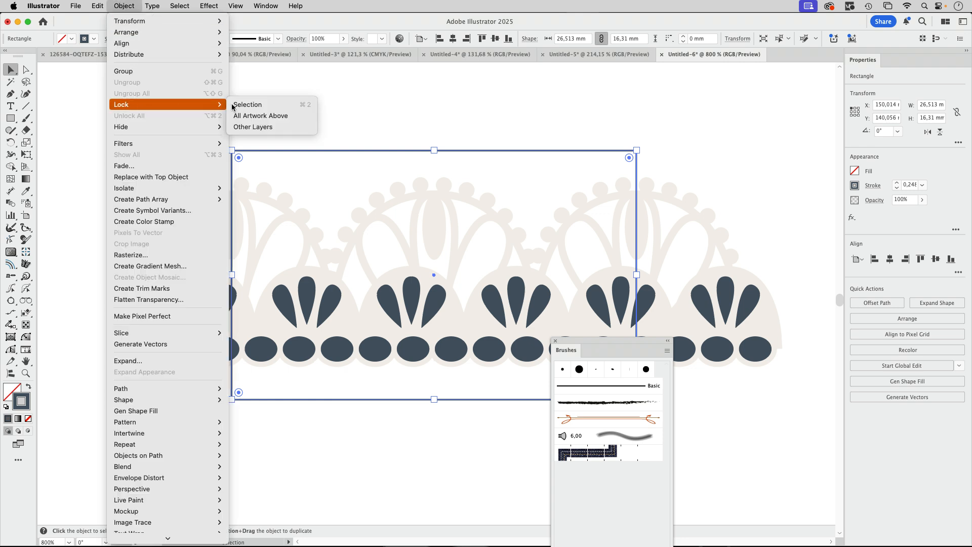
left_click(234, 104)
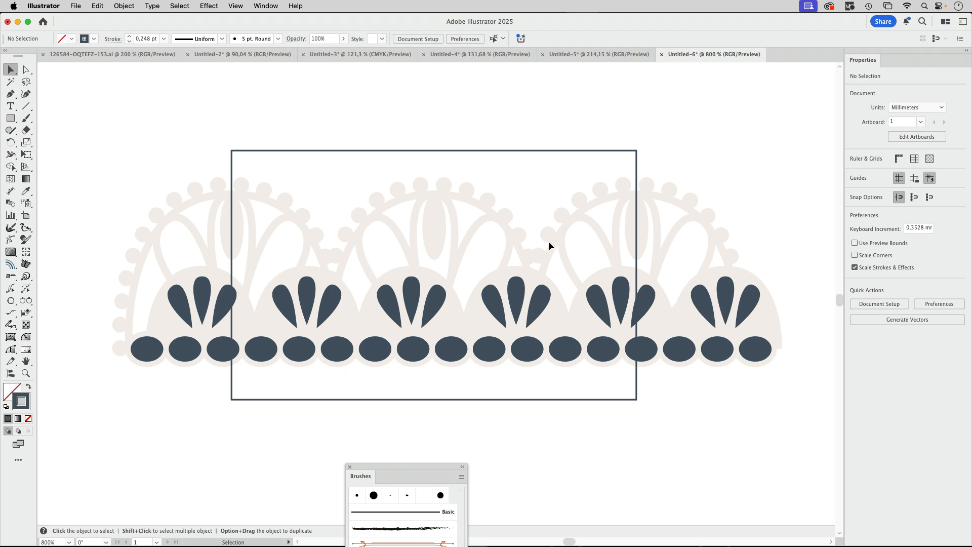
Group the leftmost fan's three dark petals with the pale arch behind them
left_click(185, 309)
left_click(201, 299, "shift")
left_click(228, 302, "shift")
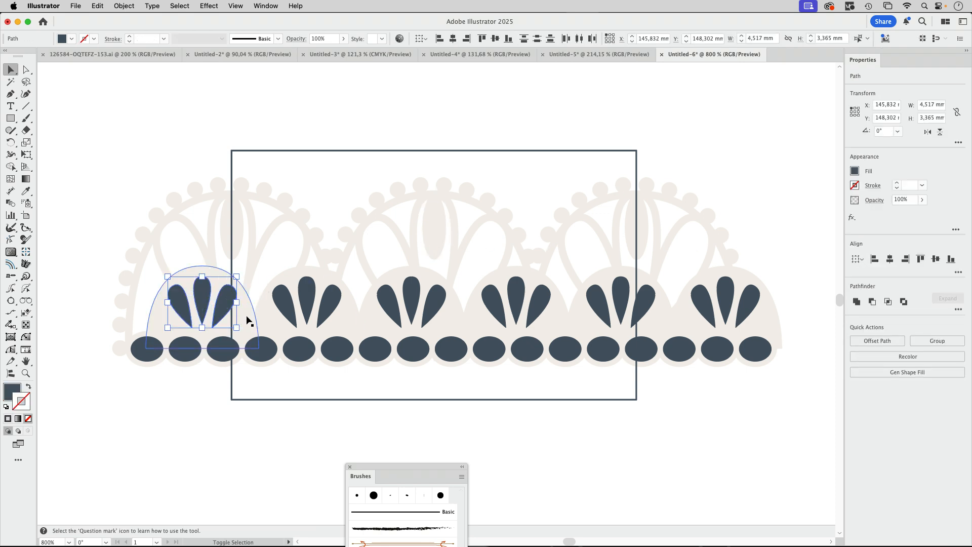
left_click(248, 318, "shift")
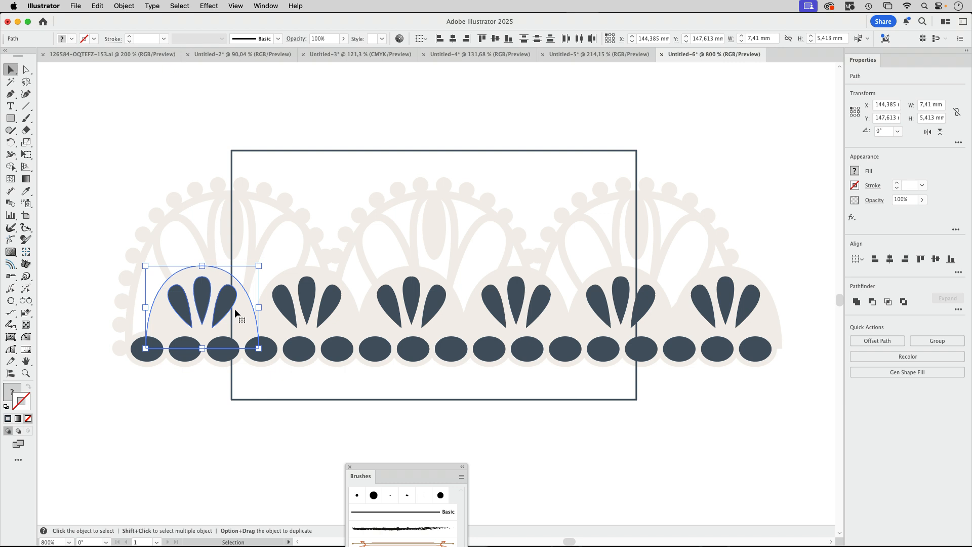
key("a")
Delete all the other dark fans and their pale arches, keeping only the leftmost fan motif
left_click(321, 307)
key("Delete")
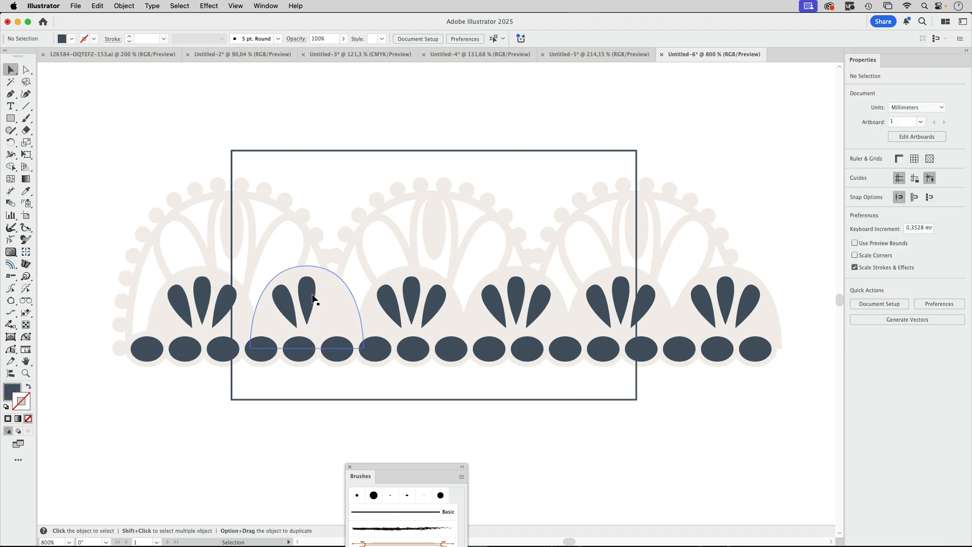
left_click(307, 302)
left_click(296, 303, "shift")
key("Delete")
left_click(343, 306)
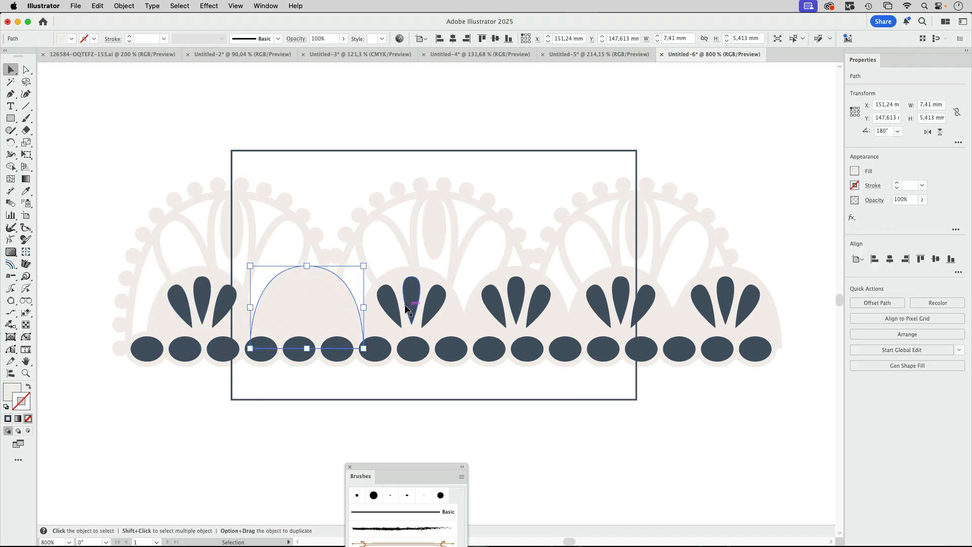
key("Delete")
left_click(398, 311)
key("Delete")
left_click(417, 297)
key("Delete")
left_click(440, 305)
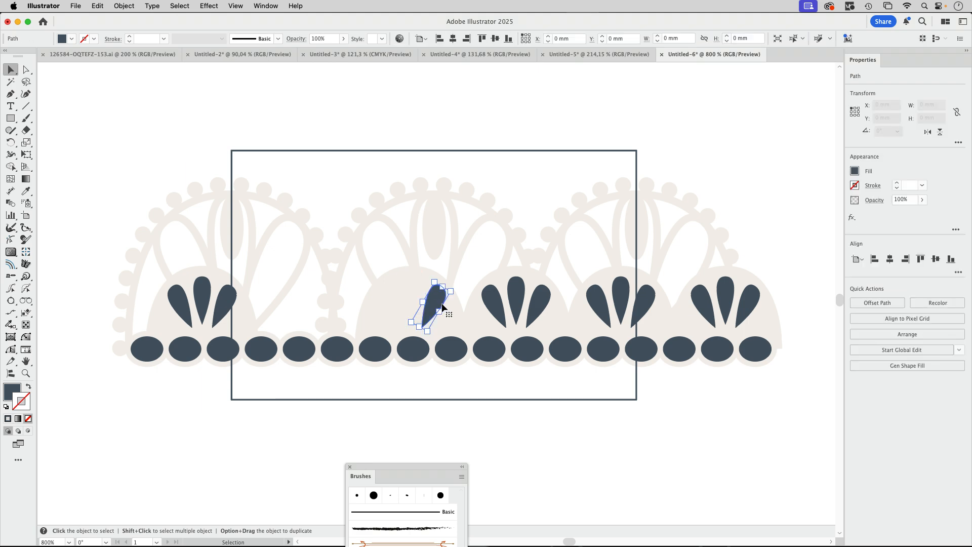
key("Delete")
left_click(600, 303)
left_click(627, 292, "shift")
key("Delete")
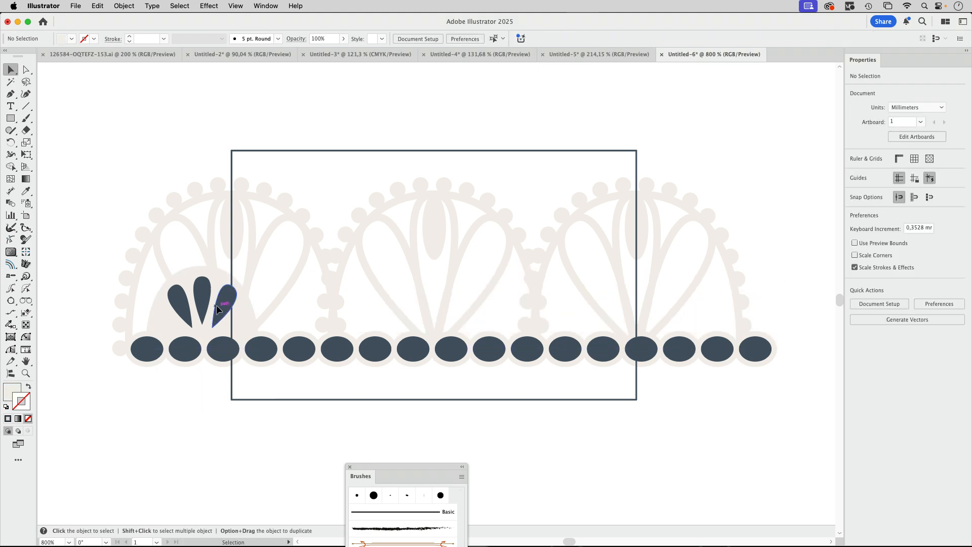
Centre the fan group on the rectangle's left edge and place a horizontal copy of it where the first two scallops meet
left_click(218, 306)
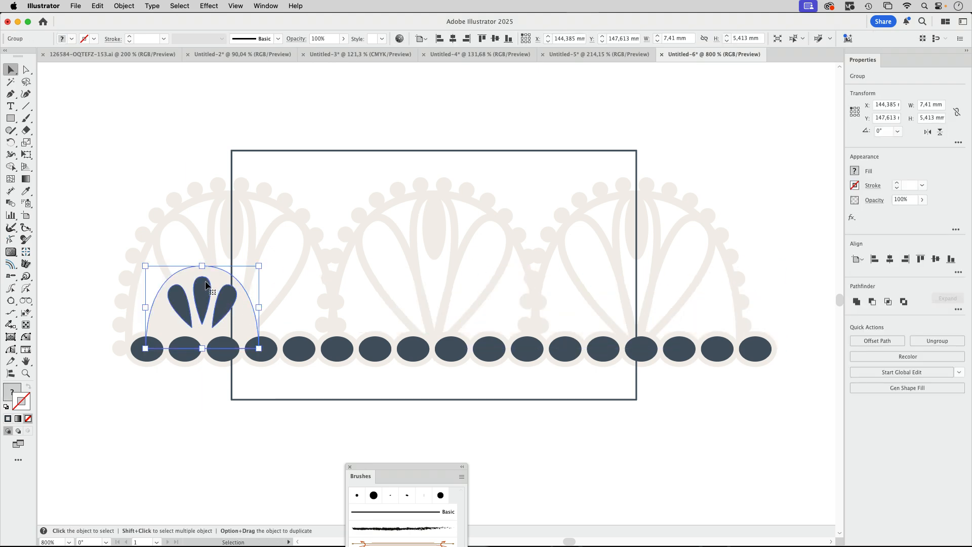
left_click_drag(205, 281, 236, 282)
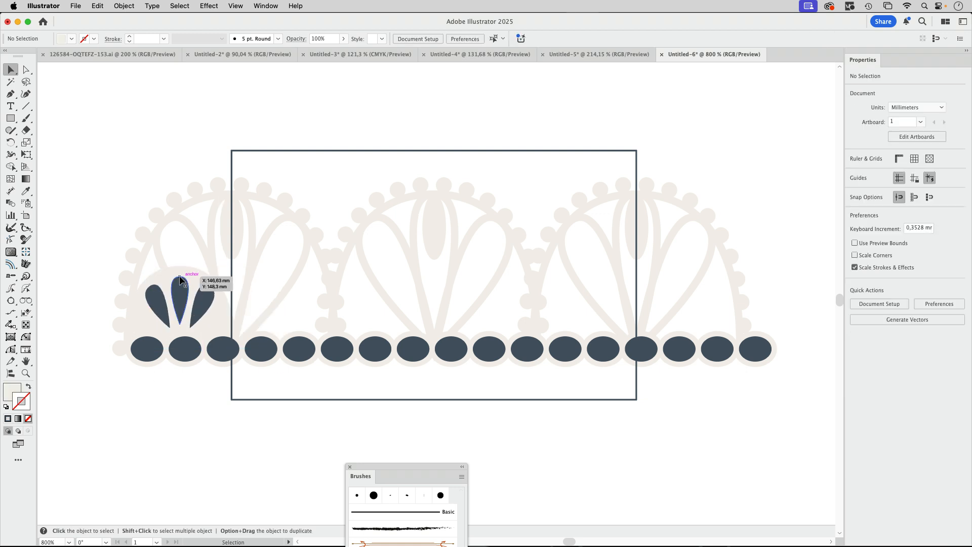
left_click_drag(180, 277, 232, 276)
left_click(173, 418)
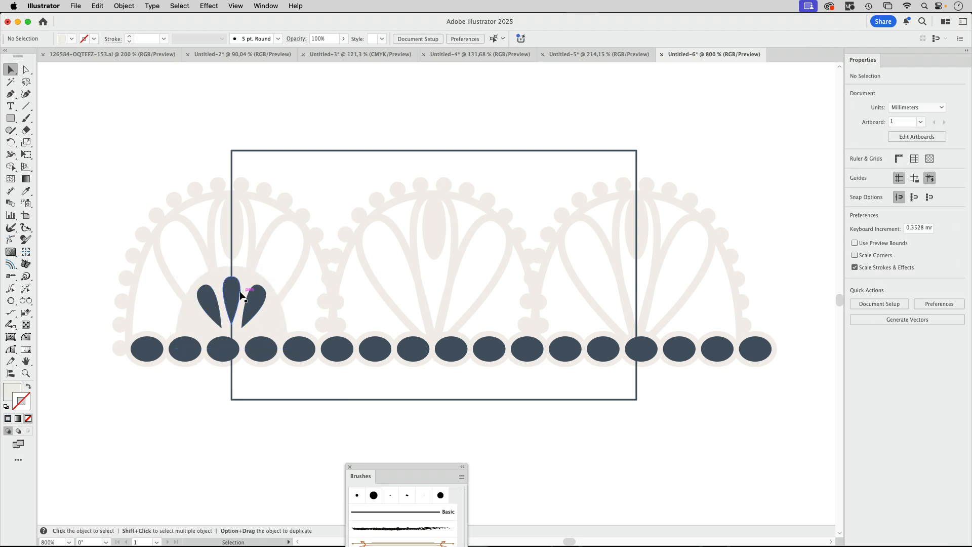
left_click_drag(241, 295, 342, 290)
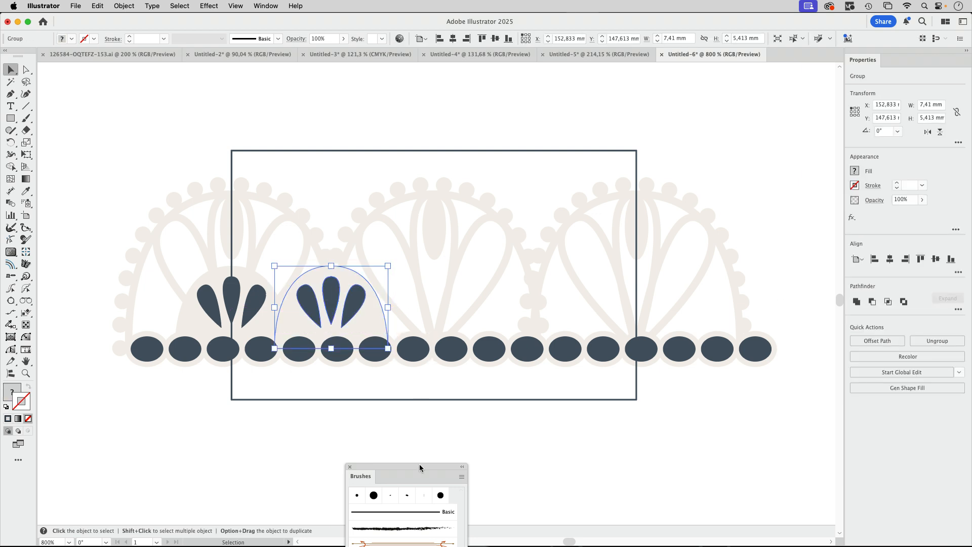
Repeat the fan group's horizontal copy three more times so five fans run across the rectangle
key("a")
key("super+d")
key("super+d")
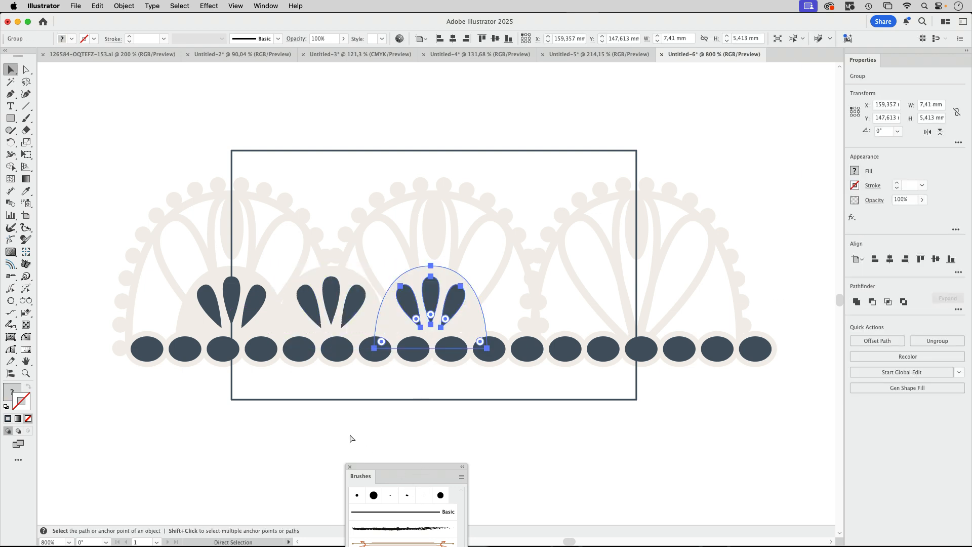
key("super+d")
key("v")
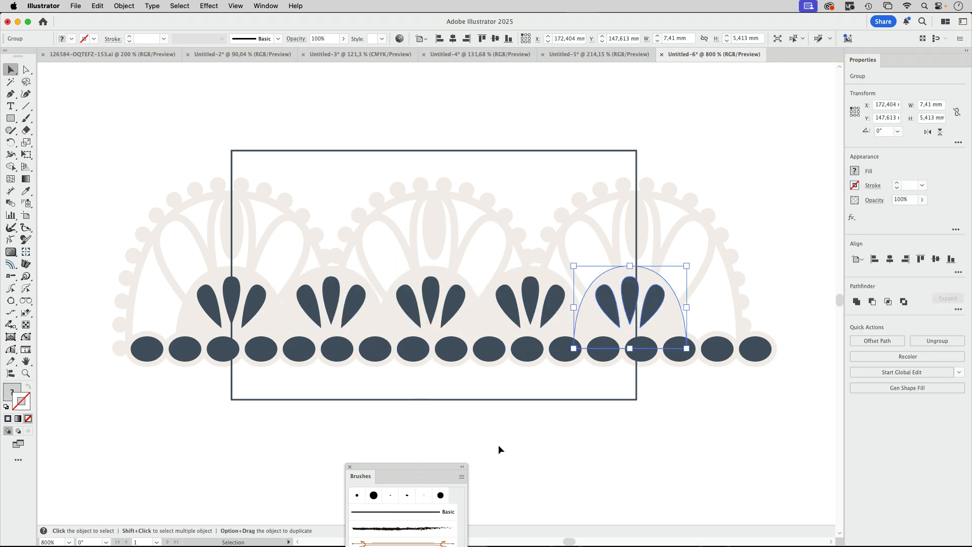
Move the last fan group so its middle petal is centred on the rectangle's right edge
left_click_drag(580, 436, 433, 439)
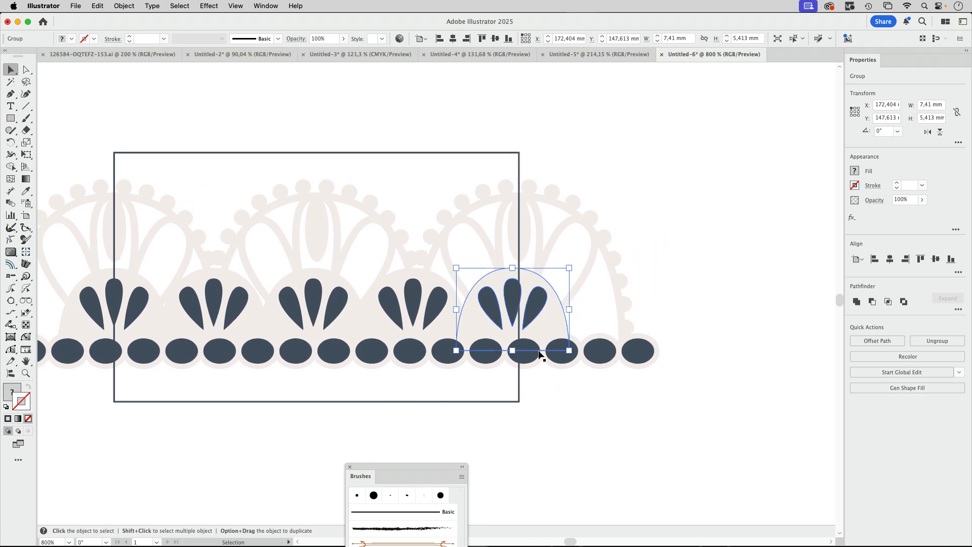
scroll(473, 253, "up", 5)
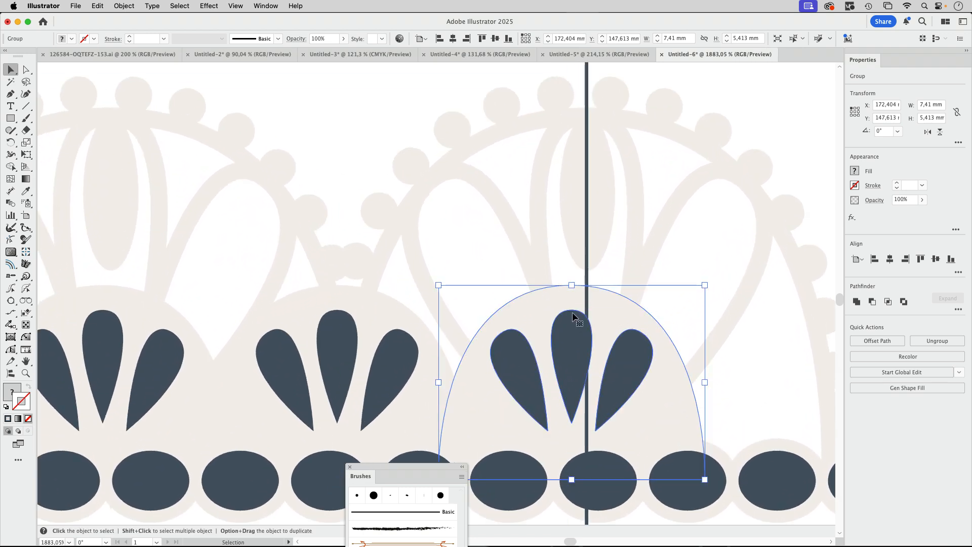
left_click_drag(571, 310, 587, 310)
key("super+space")
left_click_drag(759, 291, 460, 324)
Select all five fan groups and distribute them evenly in the horizontal direction
left_click(469, 348)
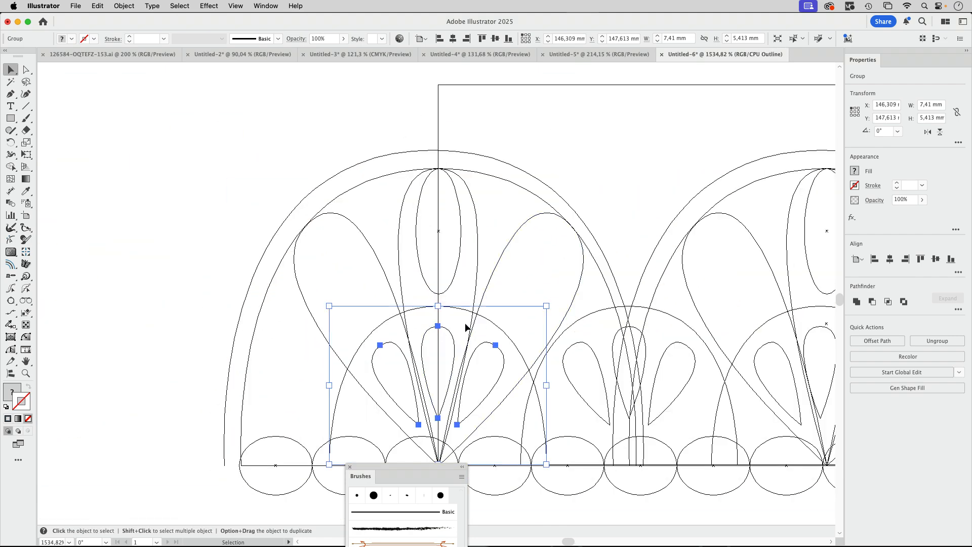
key("super+minus")
key("super+minus")
key("super+minus")
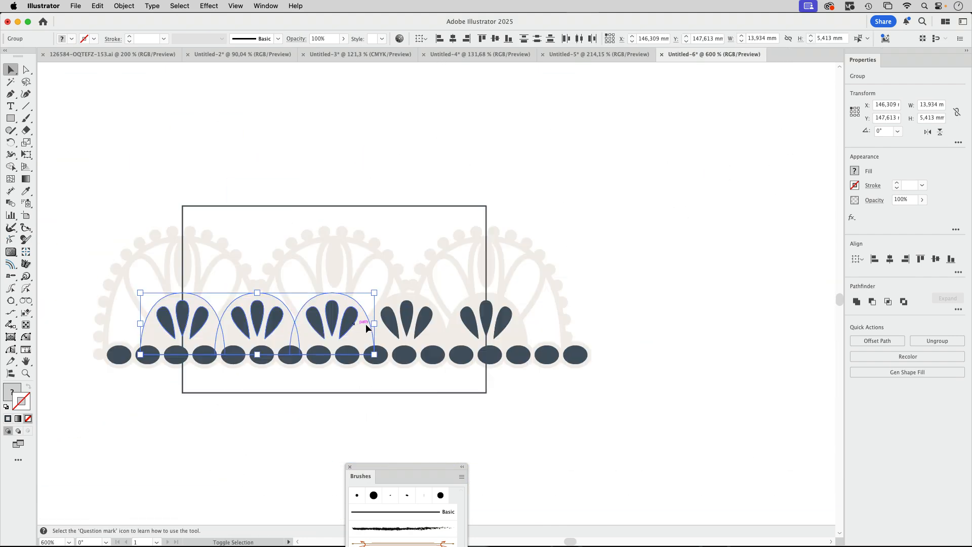
left_click(395, 319, "shift")
left_click(496, 332, "shift")
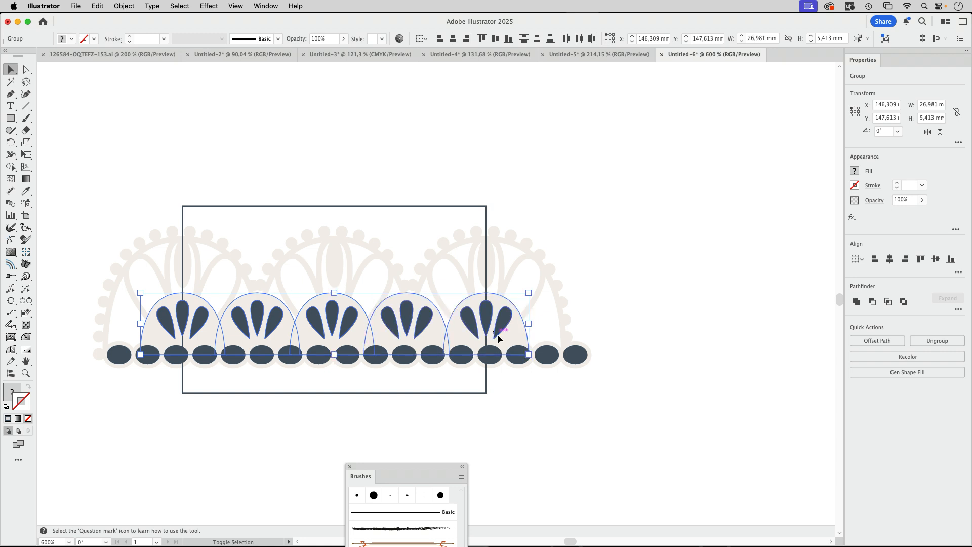
left_click(580, 38)
left_click(651, 244)
Delete all the dark ovals along the base except the one nearest the rectangle's left edge
scroll(633, 283, "left", 5)
scroll(633, 284, "down", 2)
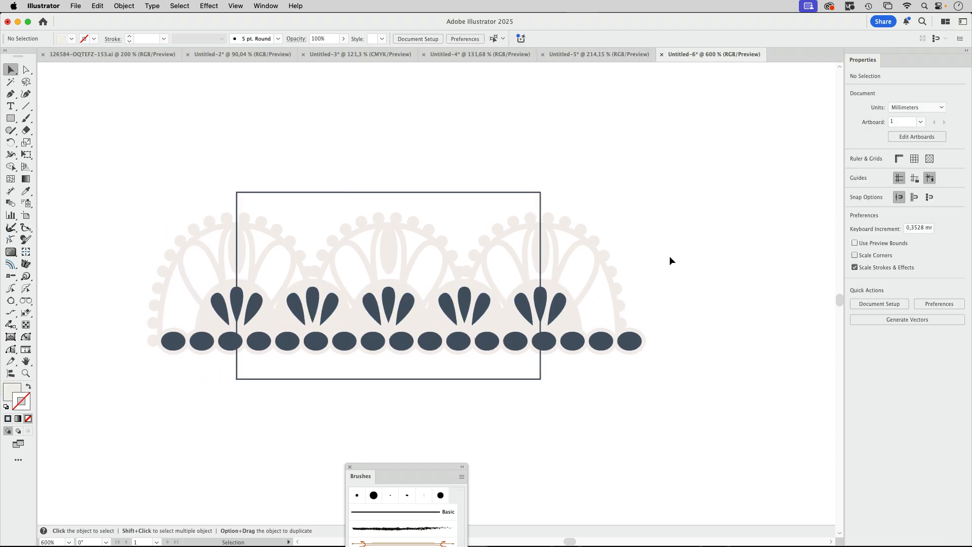
left_click(181, 349)
key("Delete")
left_click(205, 344)
key("Delete")
left_click(259, 343)
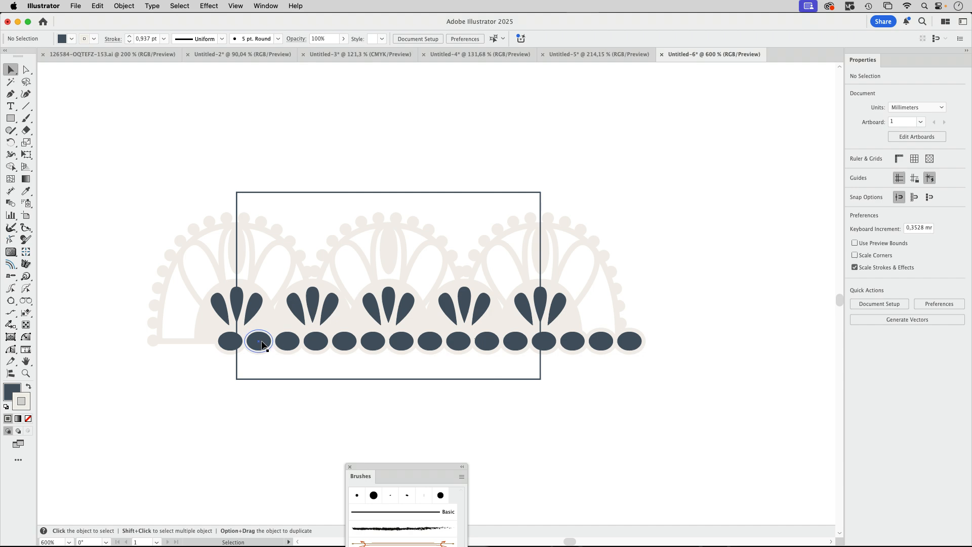
key("Delete")
left_click(287, 341)
key("Delete")
left_click(458, 342)
key("Delete")
left_click(515, 342)
key("Delete")
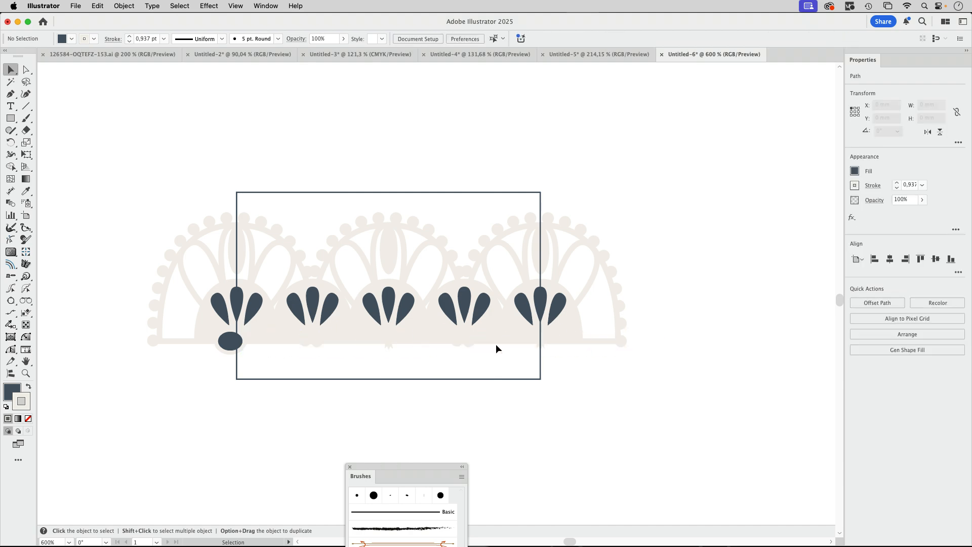
Centre the remaining oval on the rectangle's left edge, keeping its height
left_click_drag(196, 325, 308, 368)
left_click(374, 282)
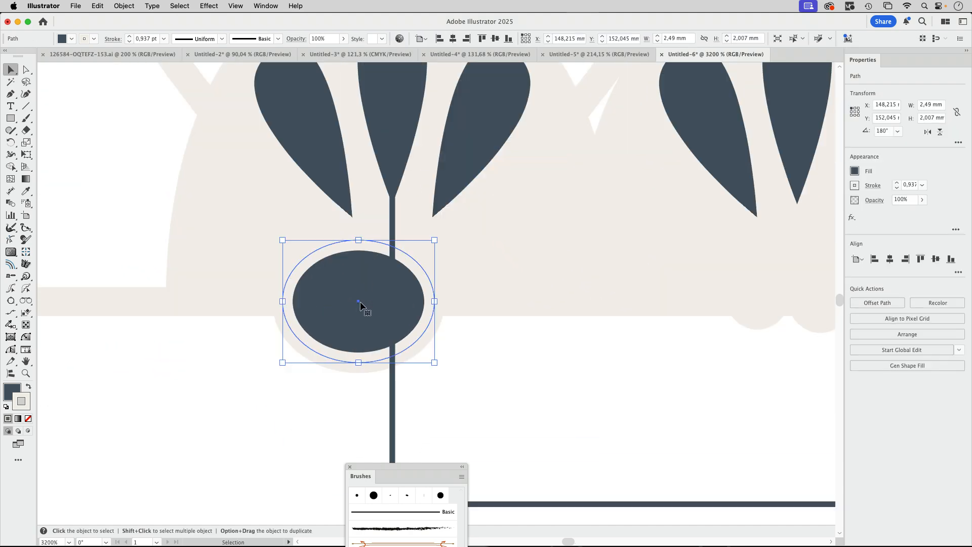
left_click_drag(360, 304, 393, 301)
key("z")
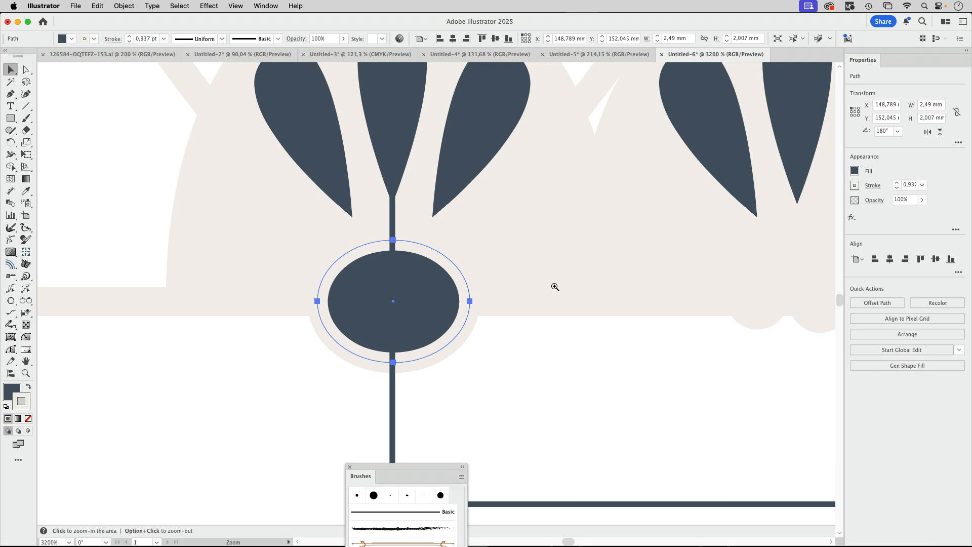
Place a horizontal copy of the oval directly beside it so their outlines touch
key("super+minus")
key("super+minus")
key("super+minus")
key("super+minus")
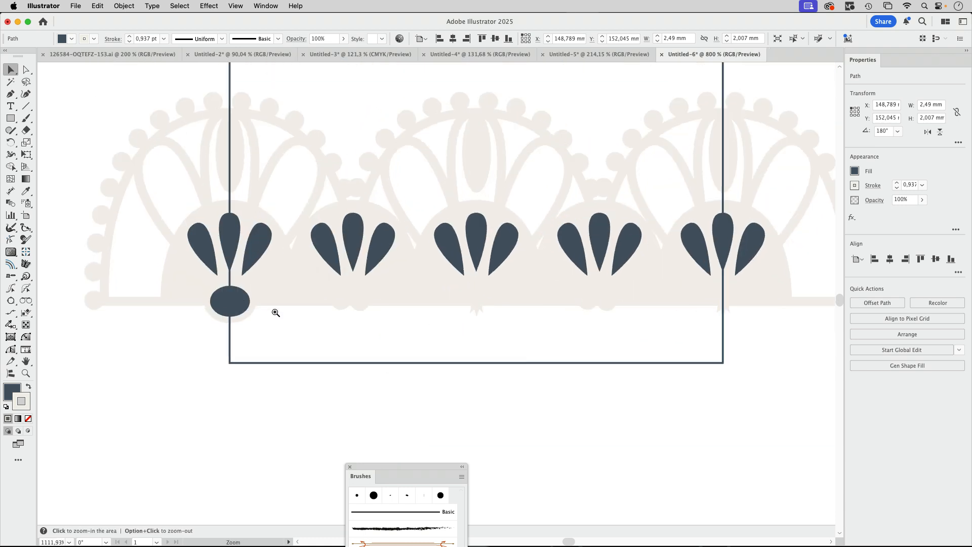
left_click_drag(276, 312, 377, 333)
left_click(200, 374)
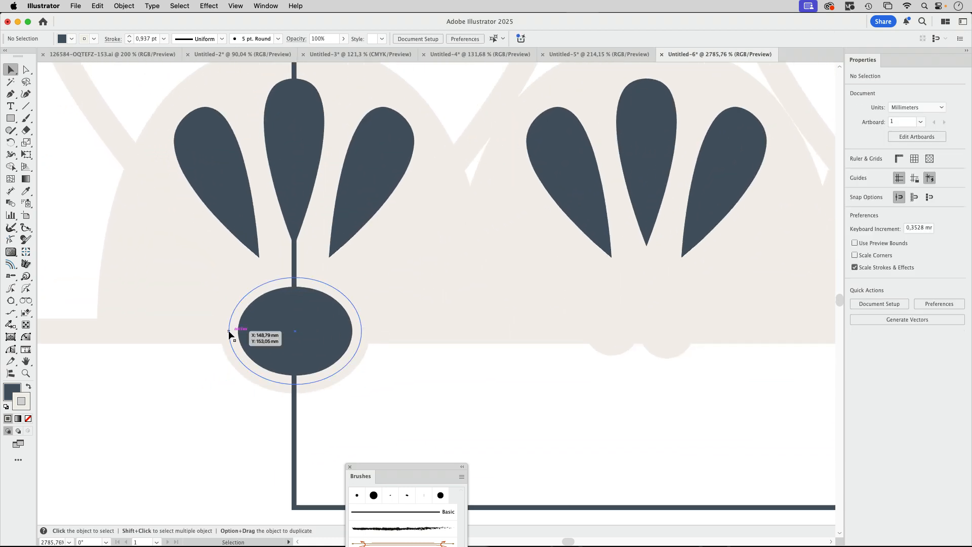
left_click_drag(229, 330, 360, 334)
key("super+minus")
key("super+minus")
left_click_drag(307, 407, 285, 405)
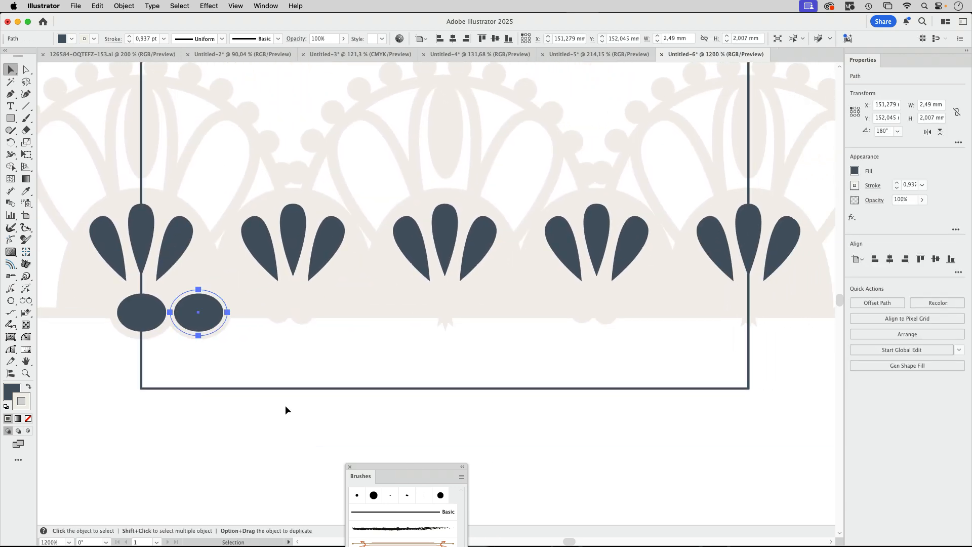
Repeat the oval's copy until a row of twelve reaches past the rectangle's right edge
key("super+d")
key("super+d")
key("super+d")
key("super+d")
key("super+d")
key("super+d")
key("super+d")
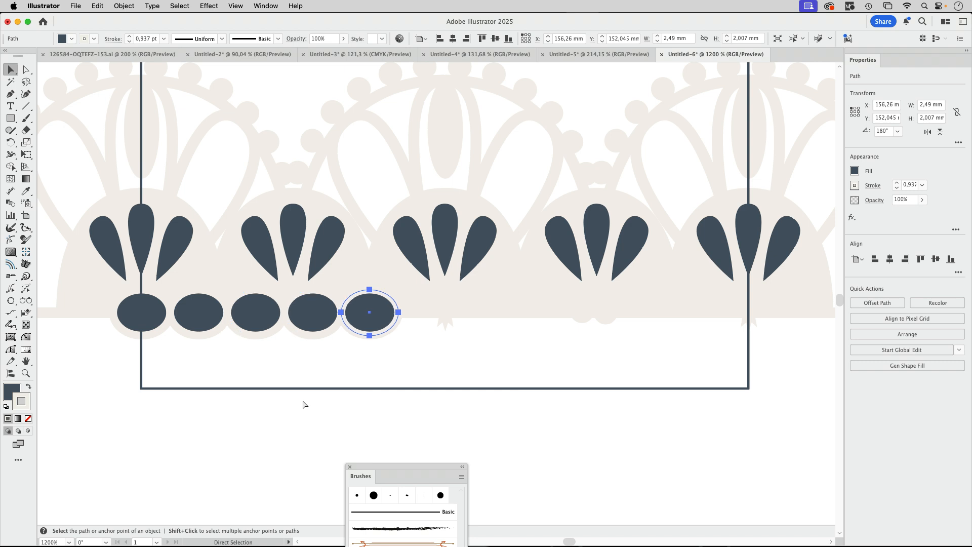
key("super+d")
key("super+d")
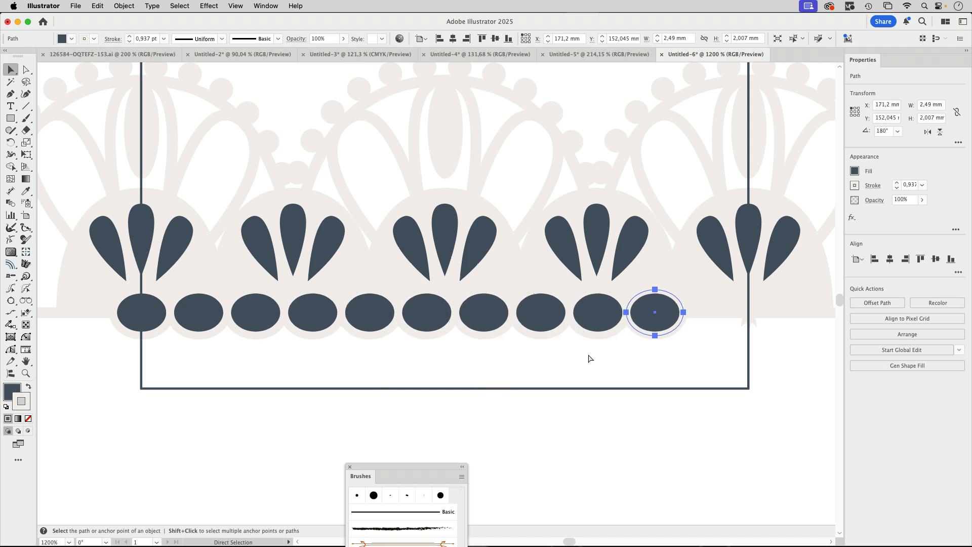
key("super+d")
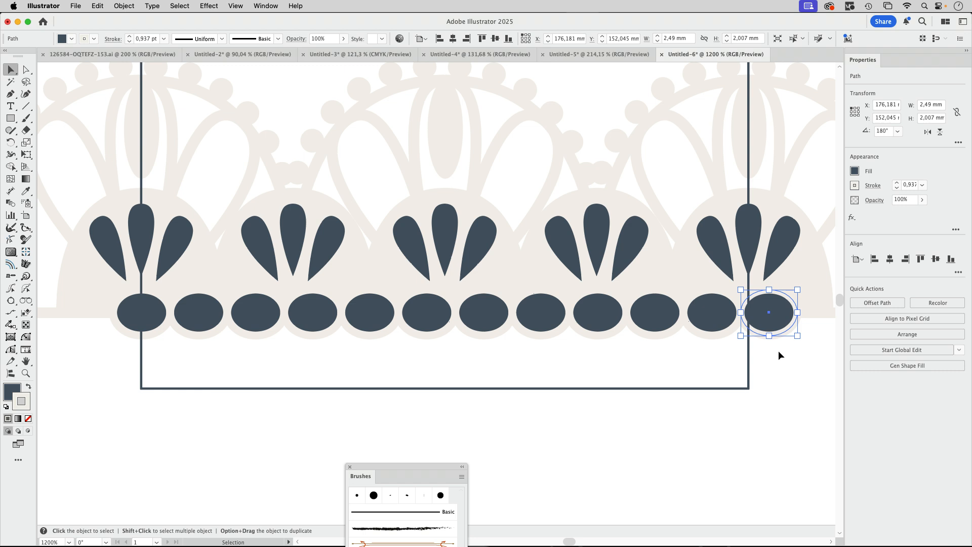
Select all twelve ovals and narrow the row so the last one centres on the rectangle's right edge
left_click(711, 313, "shift")
left_click(655, 312, "shift")
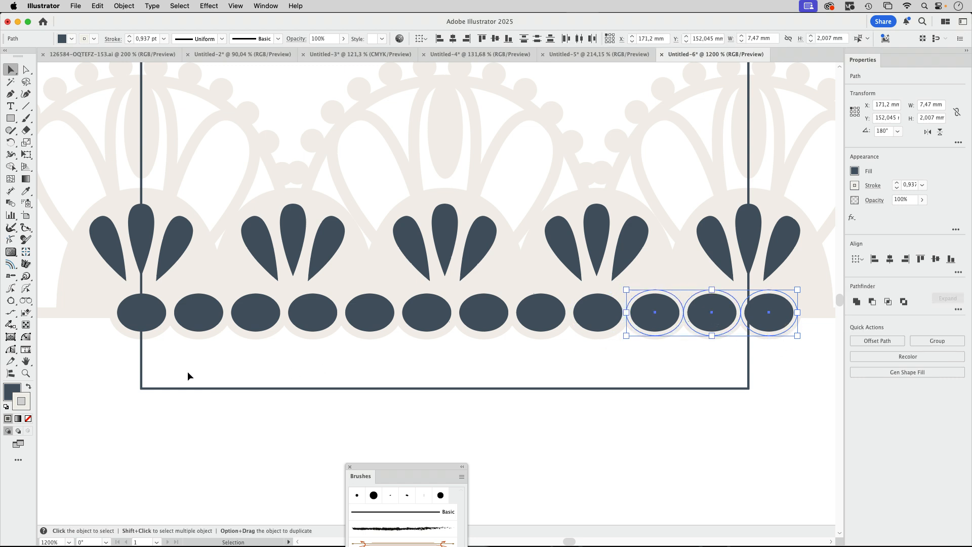
mouse_move(96, 369)
left_mouse_down()
mouse_move(764, 332)
mouse_move(804, 313)
mouse_move(777, 314)
left_mouse_up()
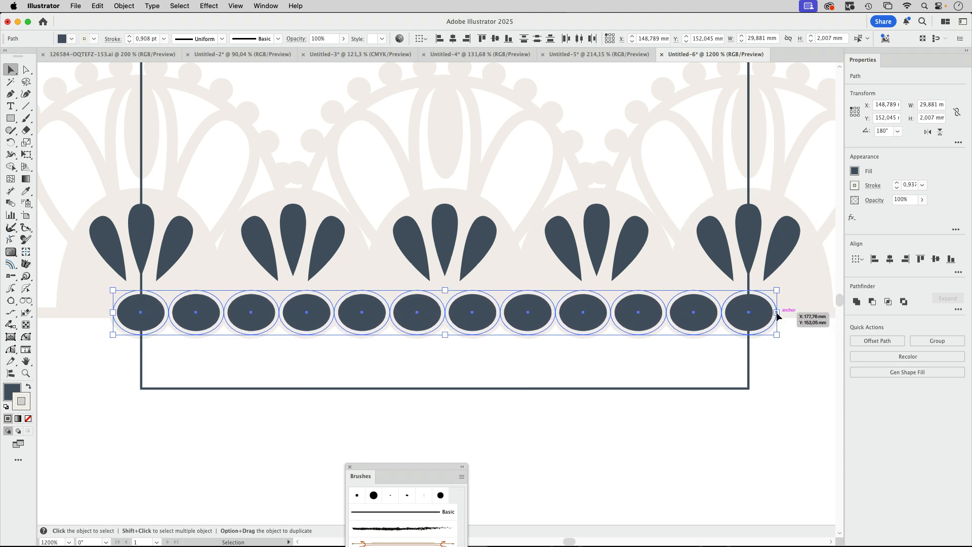
Fine-tune the oval row's width in outline display so the last oval's centre meets the rectangle's right edge
scroll(779, 317, "up", 5)
key("super+y")
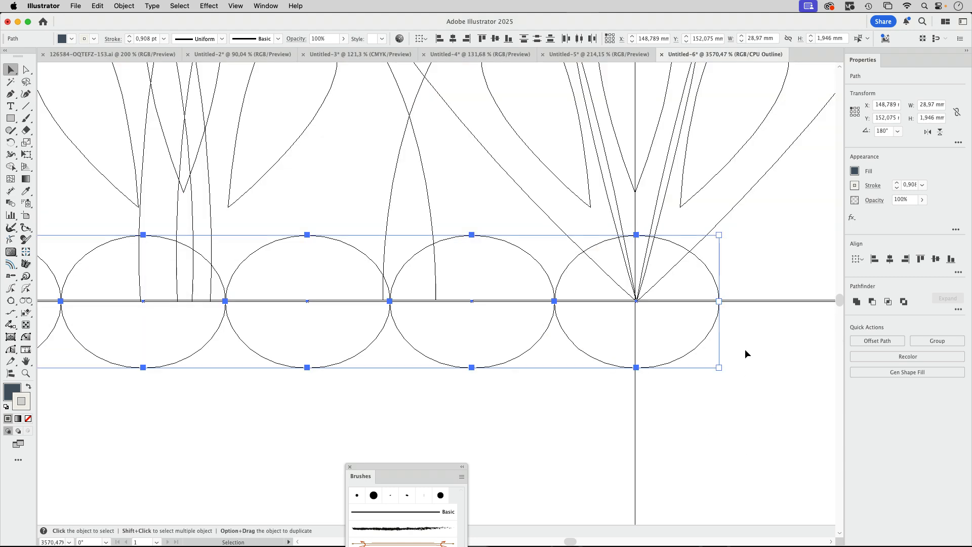
left_click_drag(717, 305, 720, 302)
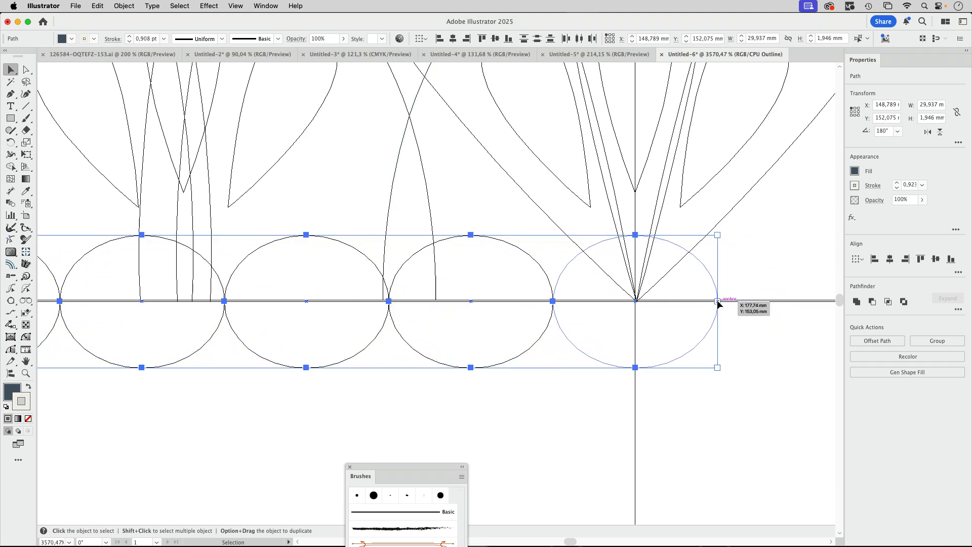
left_click(760, 399)
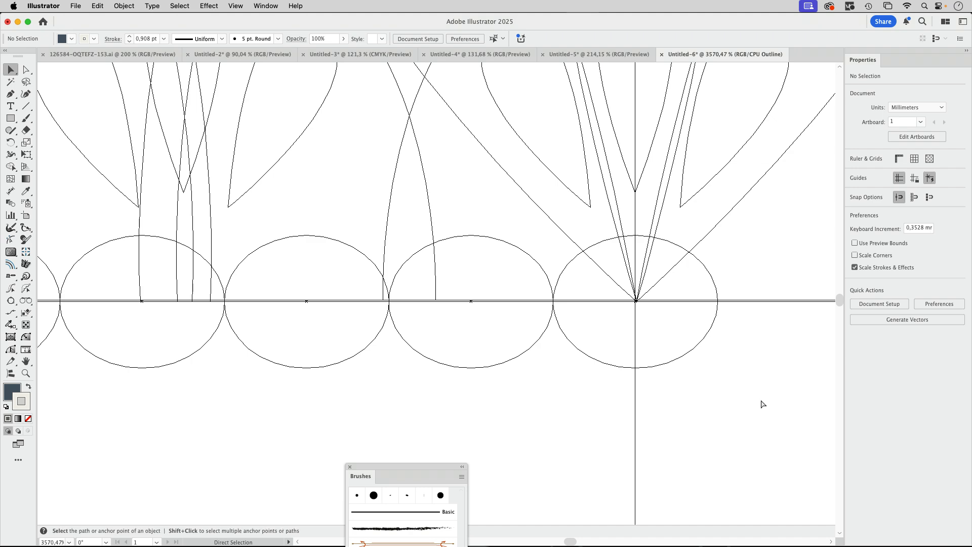
Check the last oval's centring on the rectangle's right edge in outline and preview displays, finishing in preview
key("super+minus")
key("super+minus")
key("super+minus")
key("super+minus")
key("super+minus")
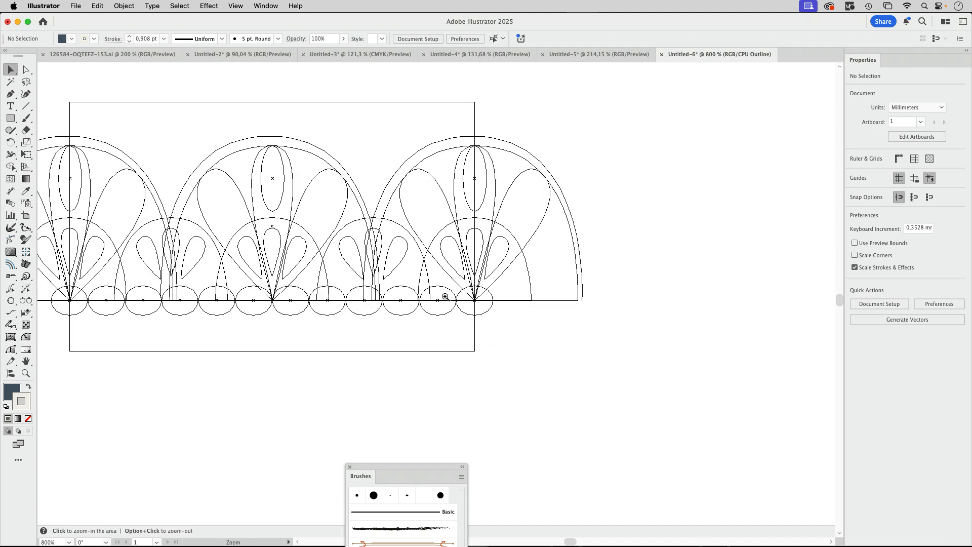
left_click_drag(459, 287, 530, 386)
scroll(530, 386, "up", 5)
scroll(531, 386, "left", 4)
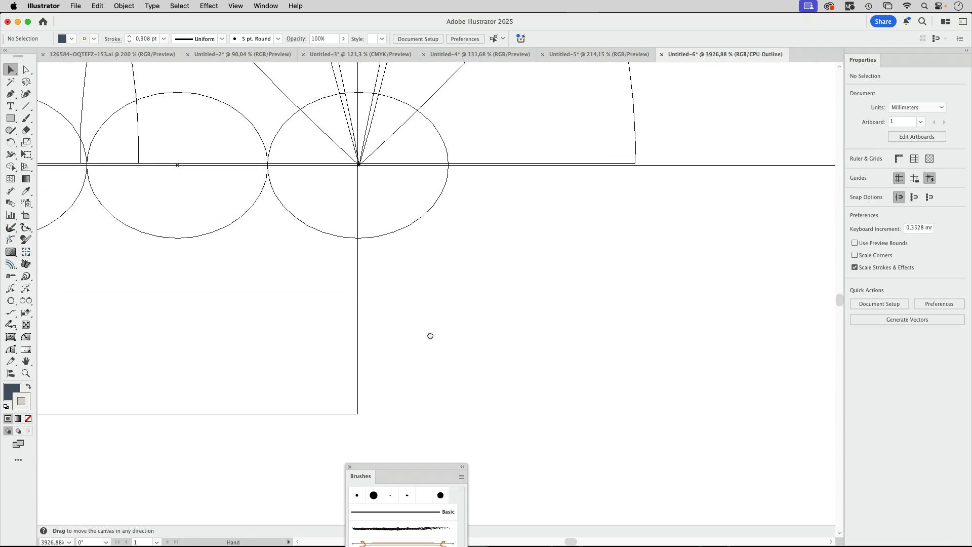
key("super+y")
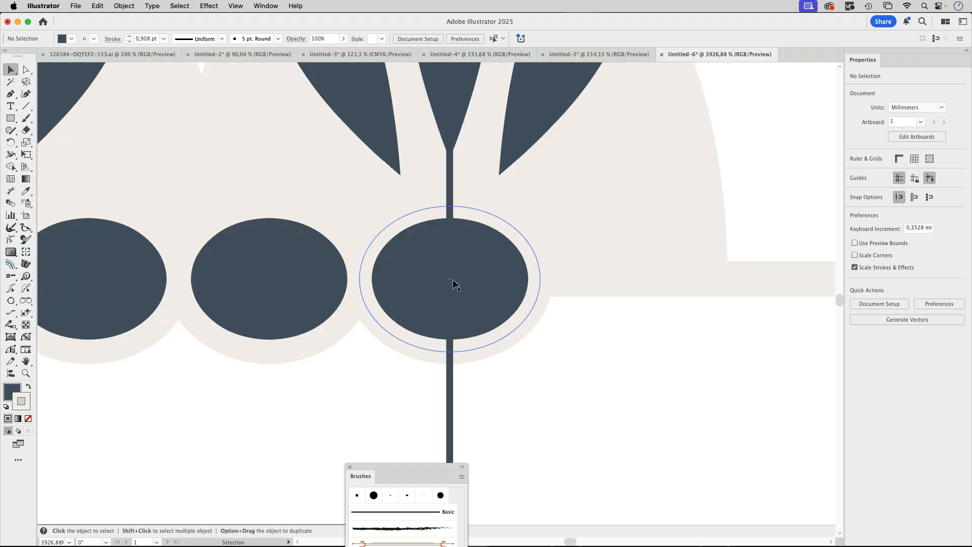
mouse_move(456, 283)
left_mouse_down()
mouse_move(543, 282)
mouse_move(452, 283)
left_mouse_up()
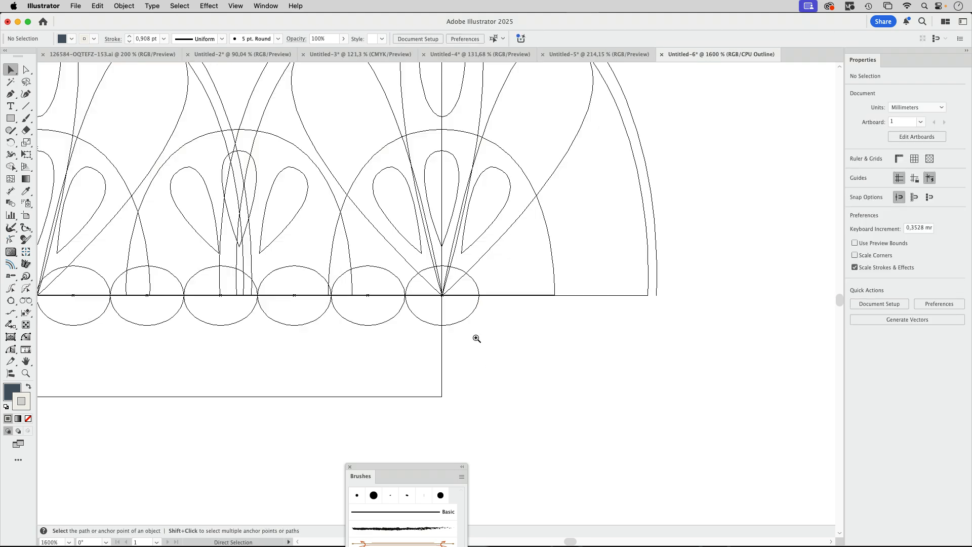
key("super+minus")
key("super+minus")
key("super+minus")
key("super+minus")
left_click_drag(368, 347, 407, 345)
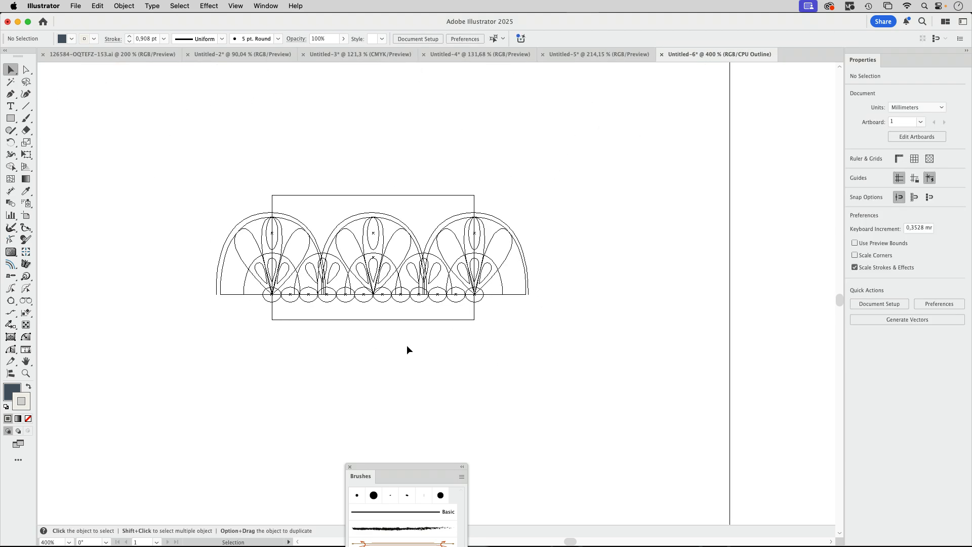
key("super+y")
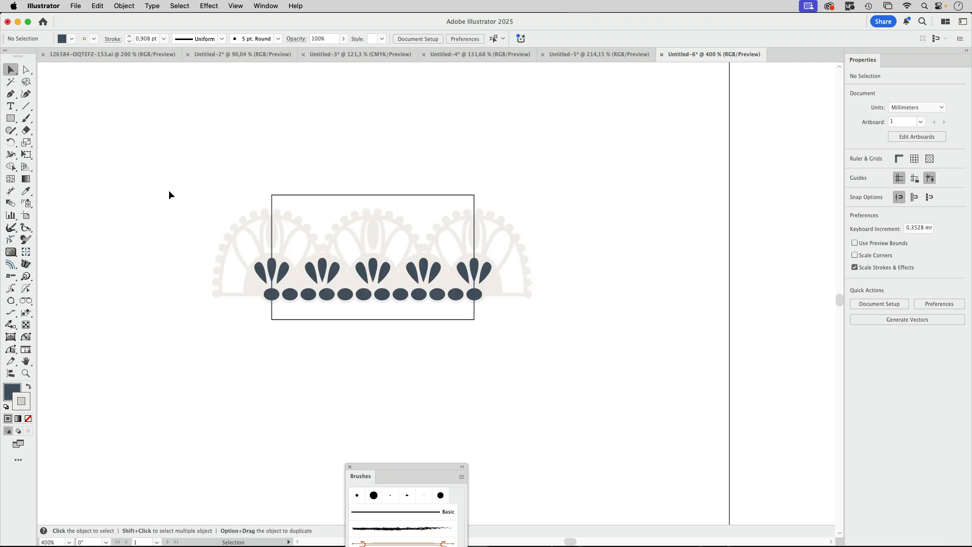
Select the entire lace artwork and convert all its strokes to filled shapes with Outline Stroke
left_click_drag(179, 196, 585, 329)
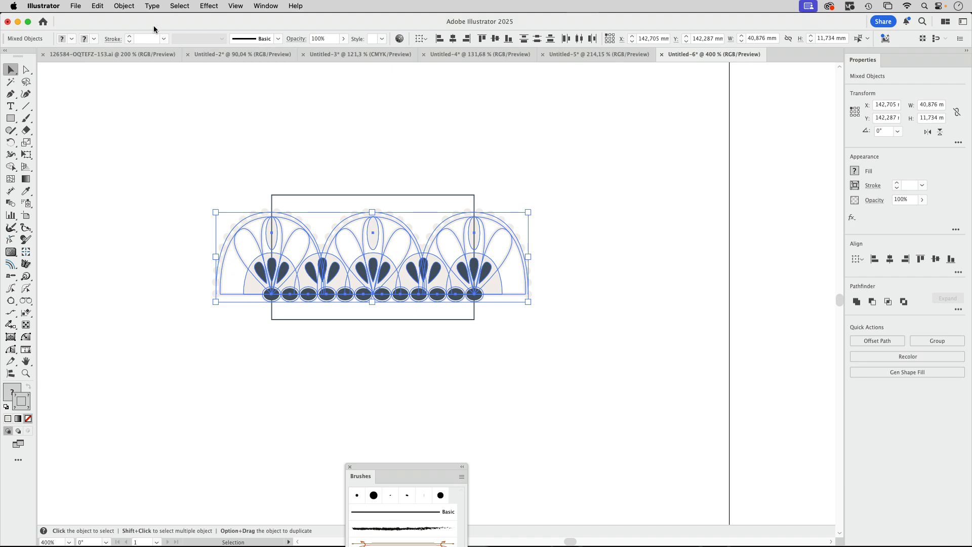
left_click(128, 8)
mouse_move(145, 388)
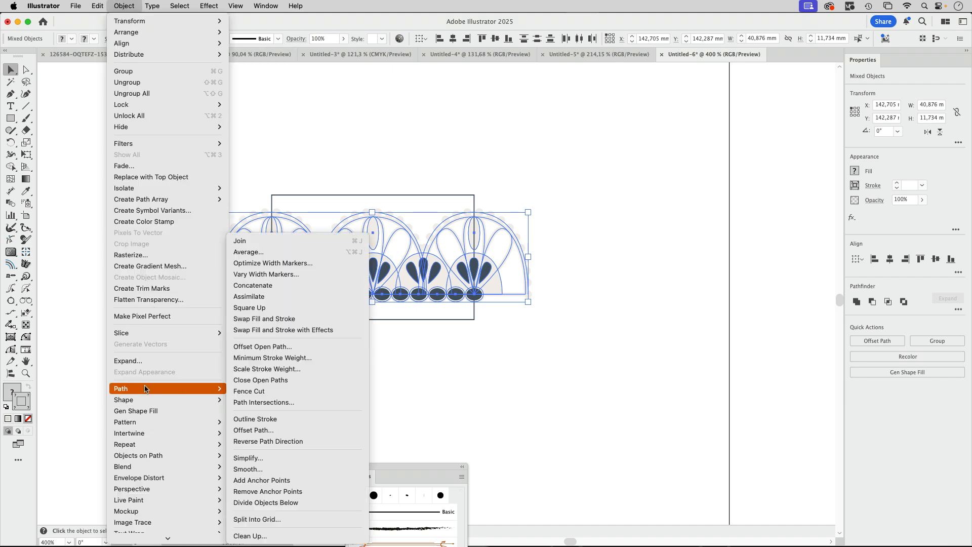
left_click(278, 420)
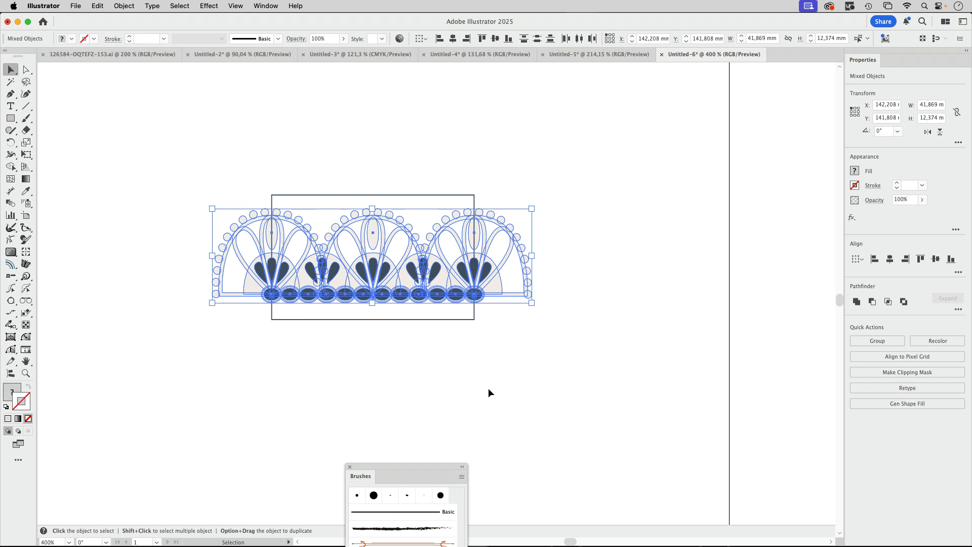
Combine the lace's overlapping shapes with the Pathfinder Merge operation and select the merged group
left_click(958, 309)
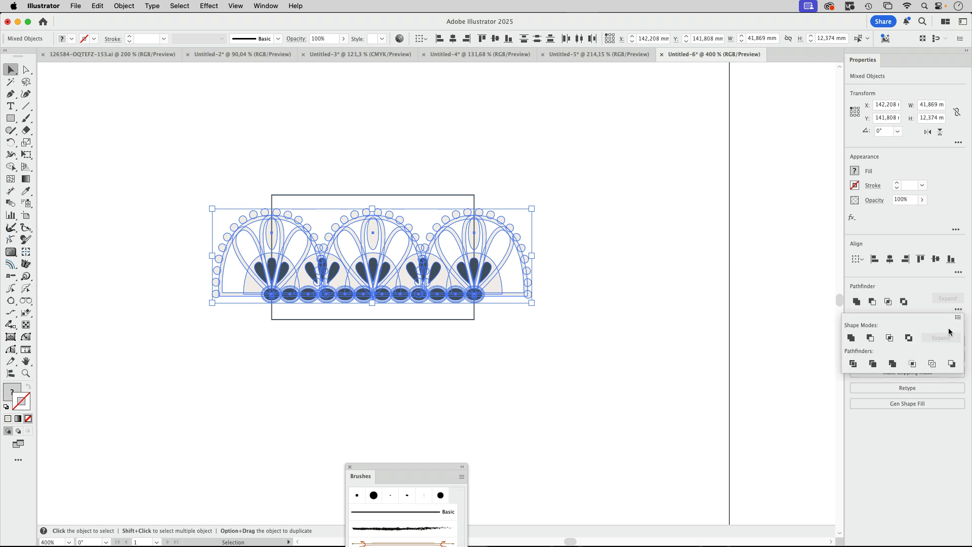
left_click(892, 364)
left_click(566, 336)
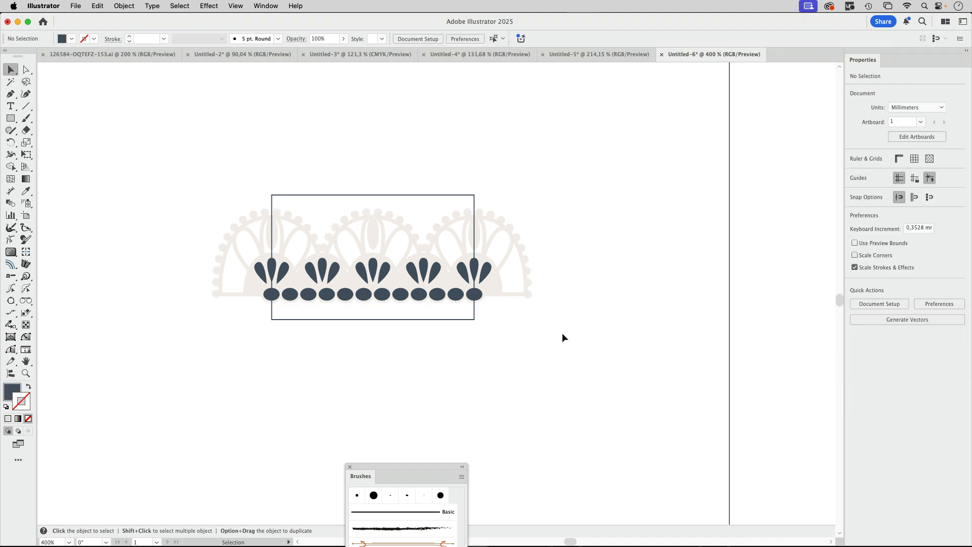
left_click(398, 273)
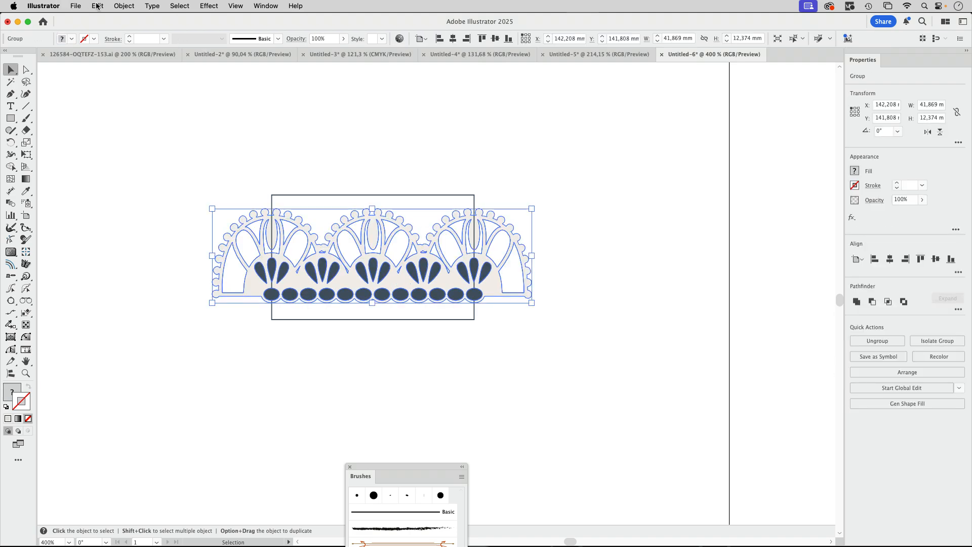
Fully ungroup the merged lace and delete every dark-filled petal and oval by selecting shapes with the same fill color
left_click(120, 6)
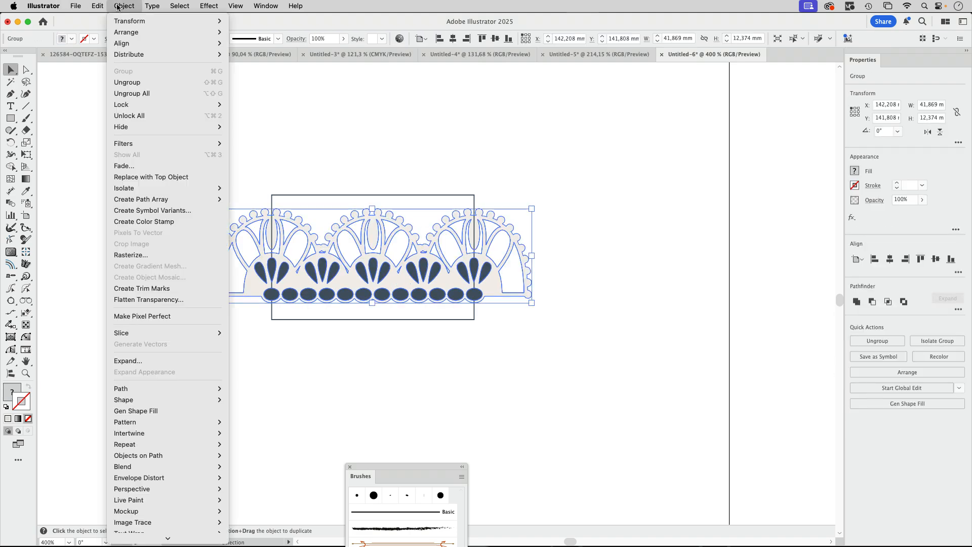
left_click(131, 93)
left_click(417, 155)
left_click(385, 273)
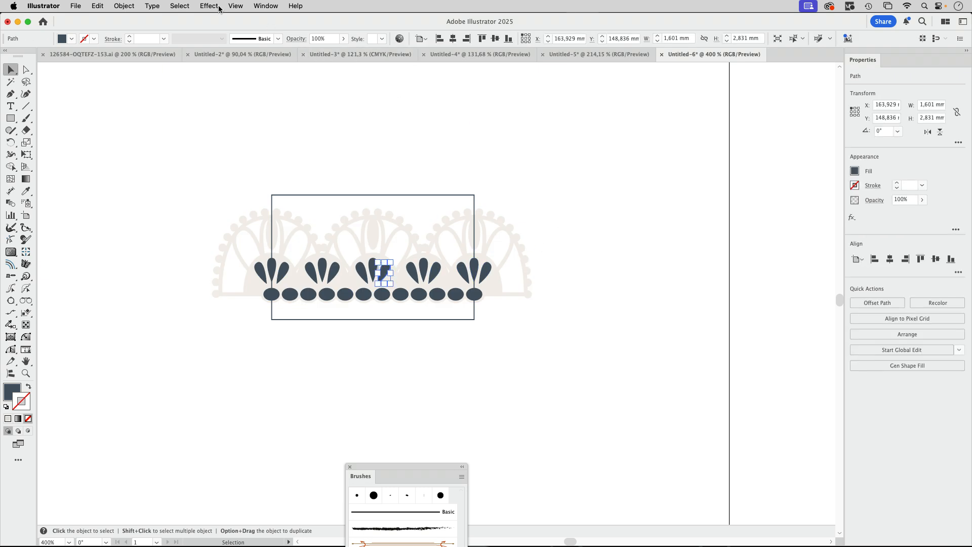
left_click(180, 6)
mouse_move(222, 111)
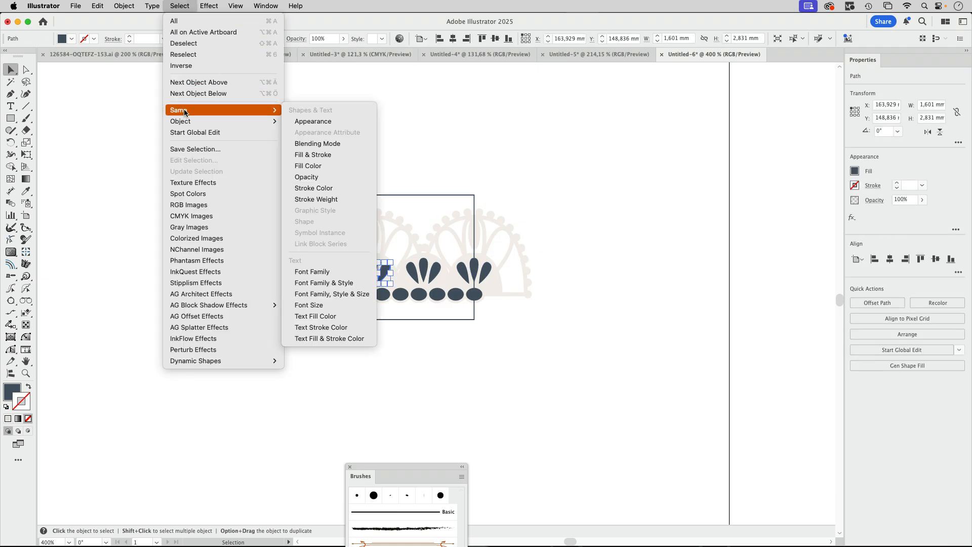
left_click(323, 166)
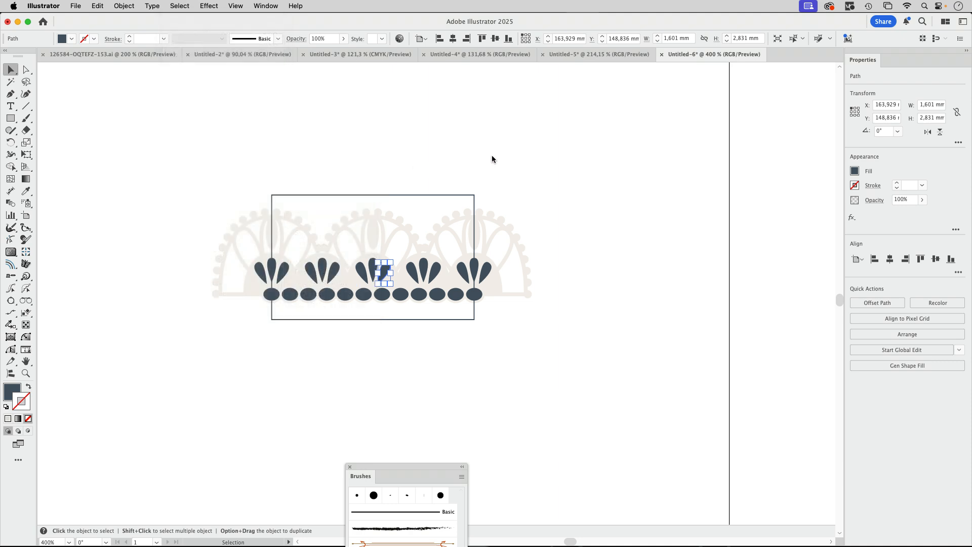
key("Delete")
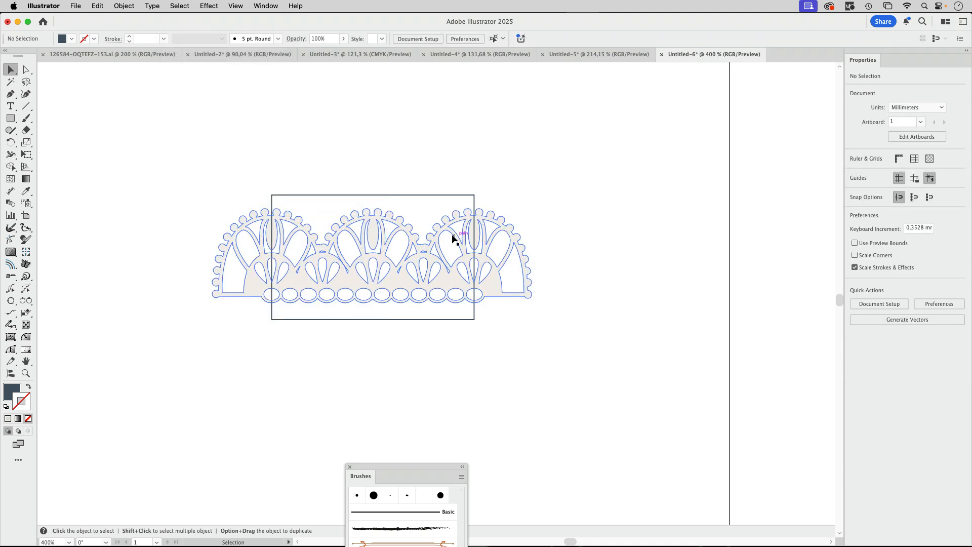
Draw a small rectangle about 7.5 × 3.4 mm above the lace and give it no fill and no stroke
left_click(10, 118)
left_click_drag(290, 127, 347, 154)
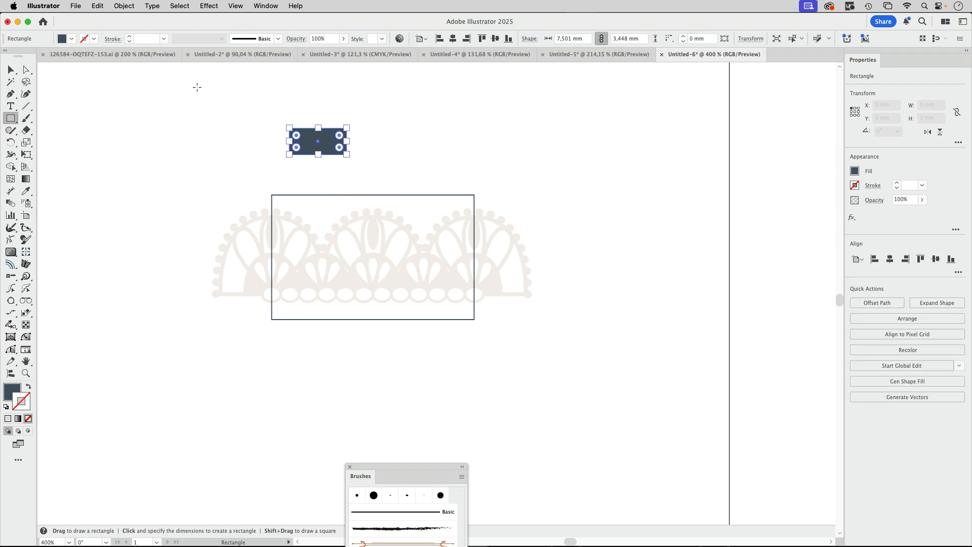
left_click(72, 40)
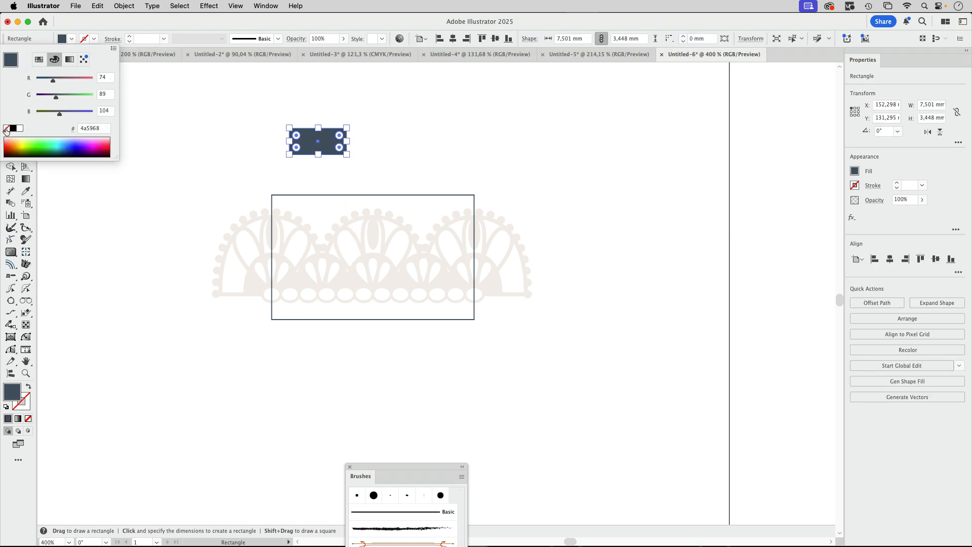
left_click(6, 130)
left_click(109, 26)
key("v")
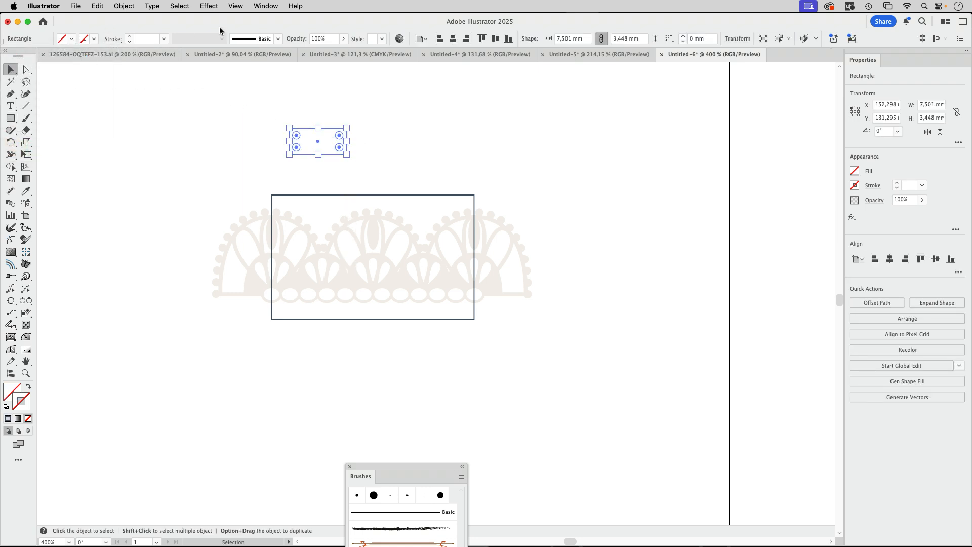
Select all shapes sharing the small rectangle's empty fill and stroke and delete them
left_click(179, 5)
mouse_move(243, 110)
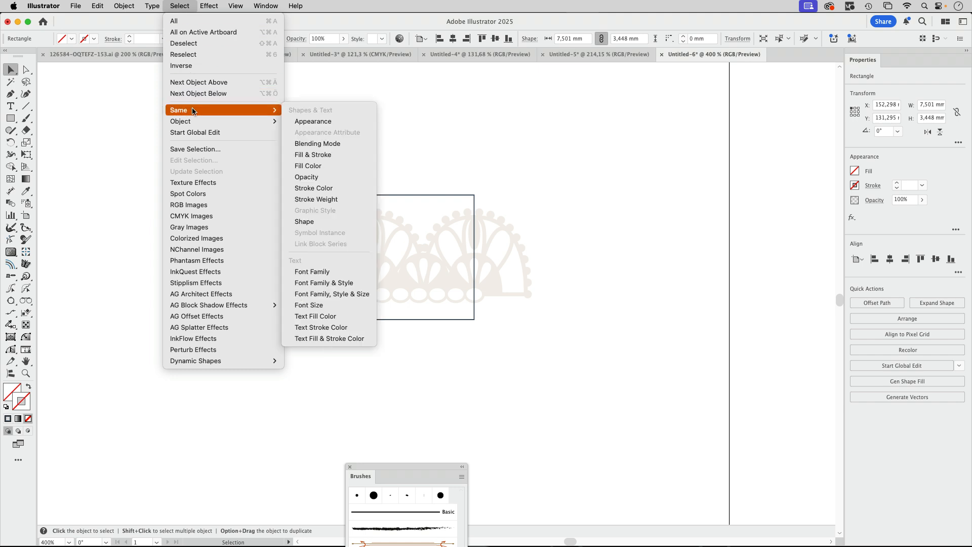
left_click(317, 154)
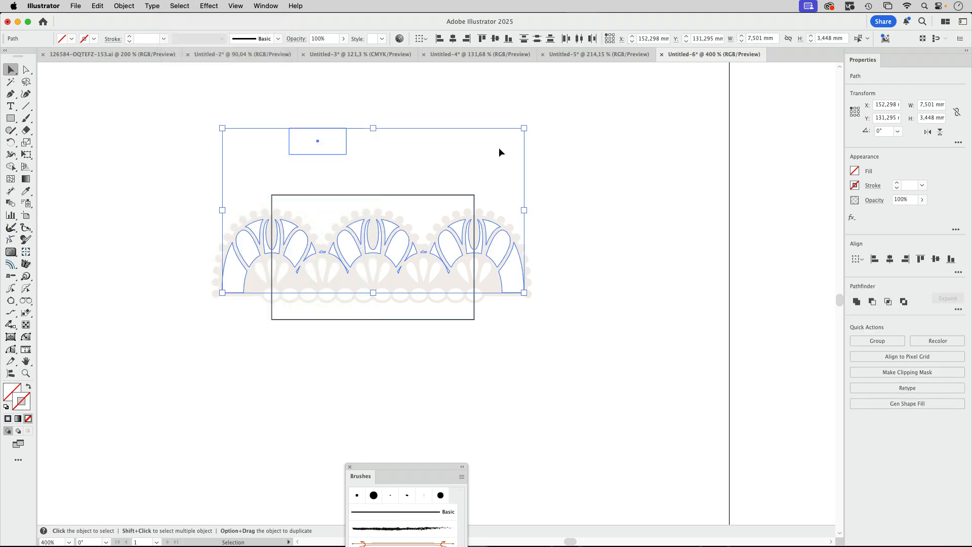
left_click(503, 148)
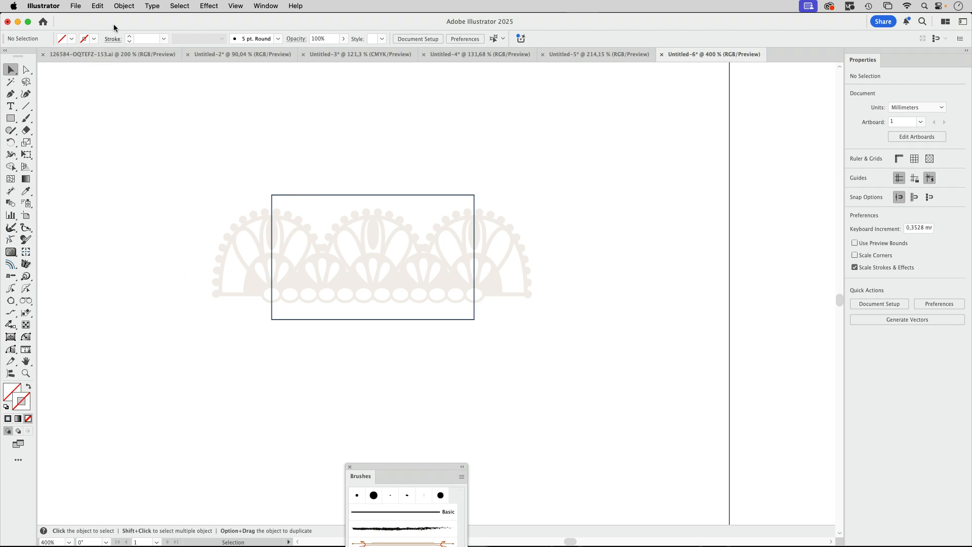
Unlock the bounding rectangle around the lace and bring it to the front
left_click(124, 7)
left_click(132, 115)
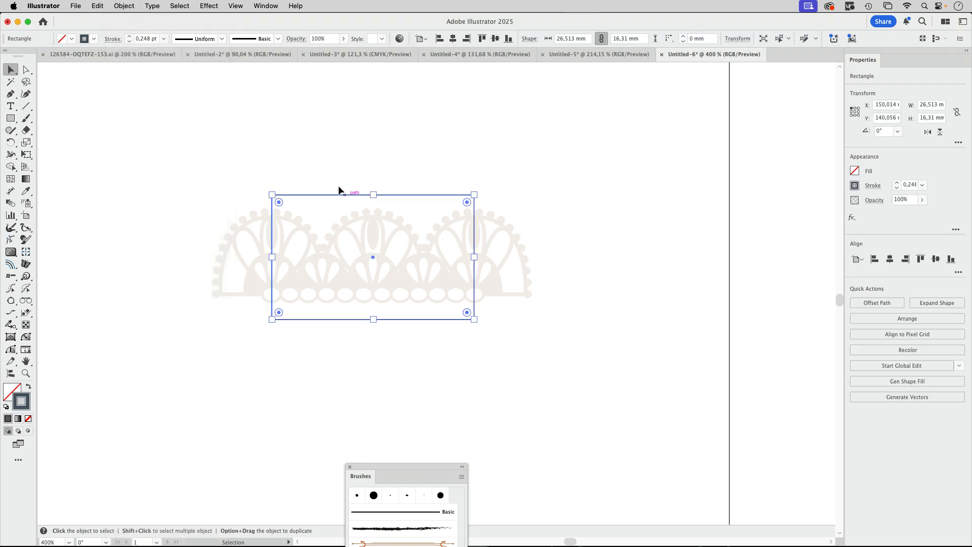
left_click(122, 6)
mouse_move(129, 44)
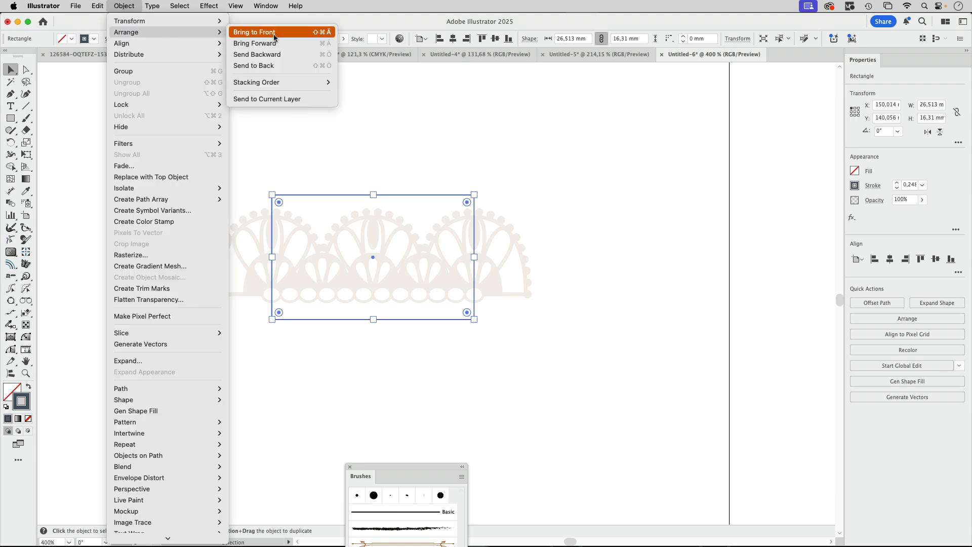
left_click(258, 32)
Select the lace together with the bounding rectangle and trim it to the rectangle with Pathfinder Crop
left_click_drag(167, 156, 586, 370)
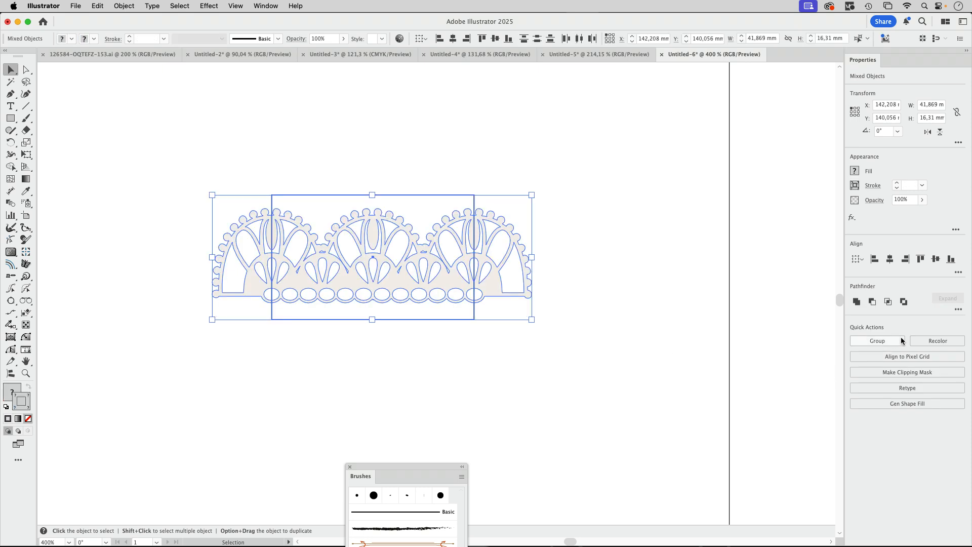
left_click(962, 309)
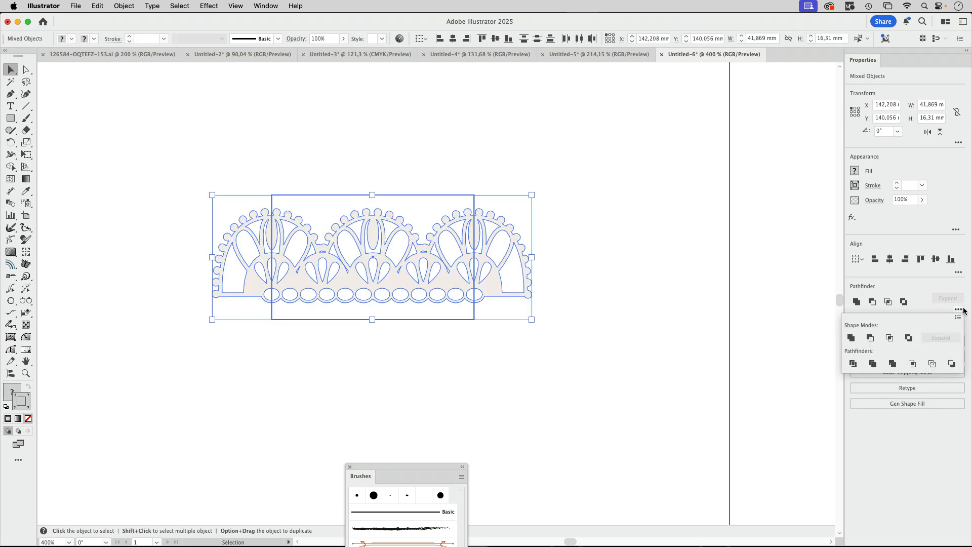
left_click(913, 365)
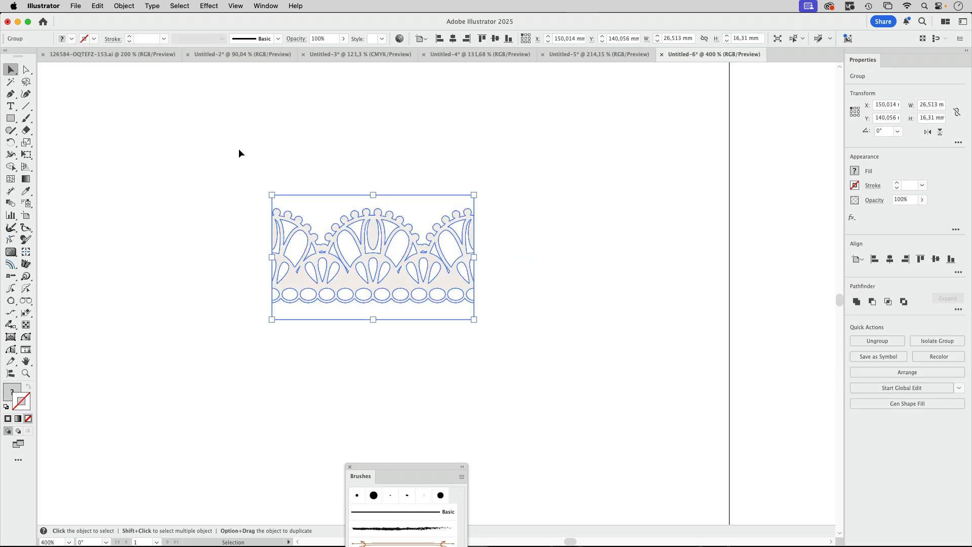
Fully ungroup the cropped lace and delete all leftover paths that have no fill and no stroke
left_click(124, 5)
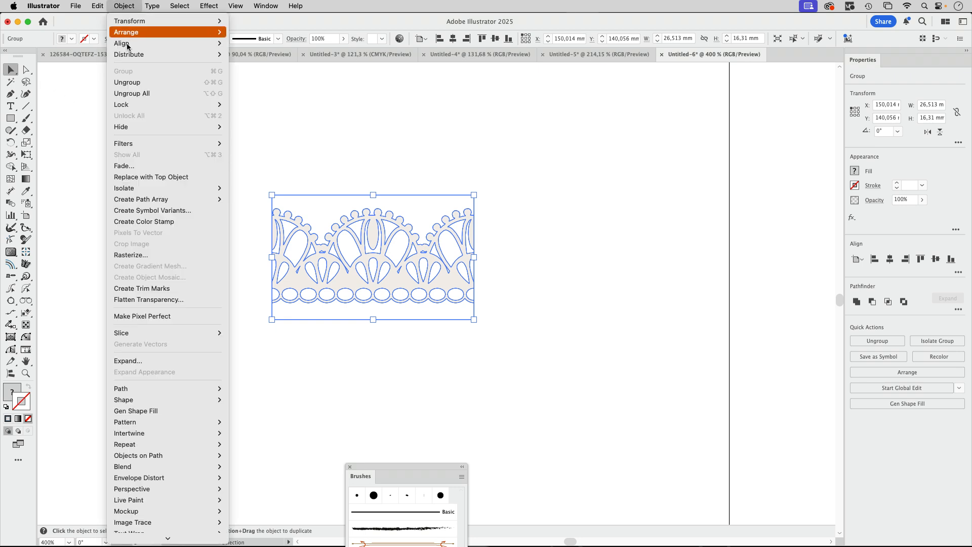
left_click(132, 94)
left_click(312, 179)
left_click(338, 203)
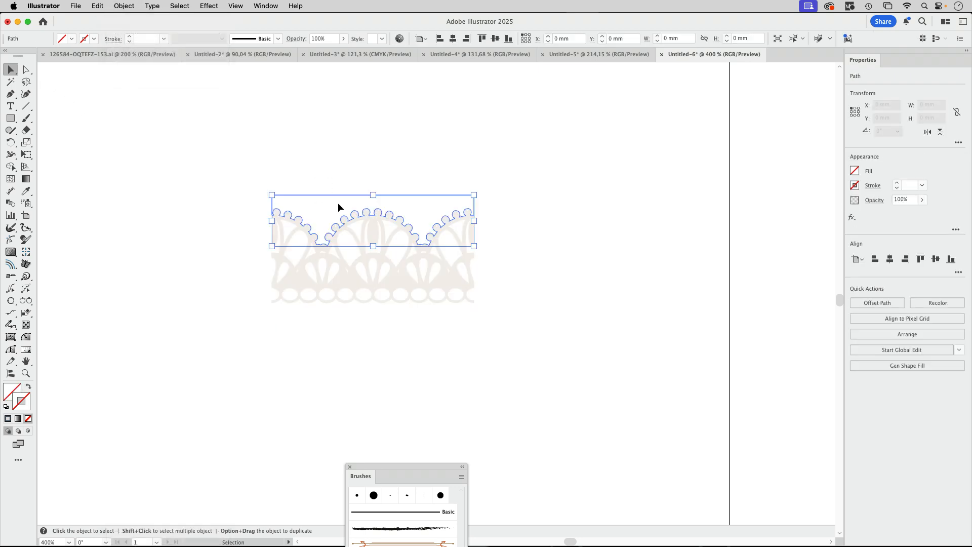
left_click(180, 6)
mouse_move(185, 112)
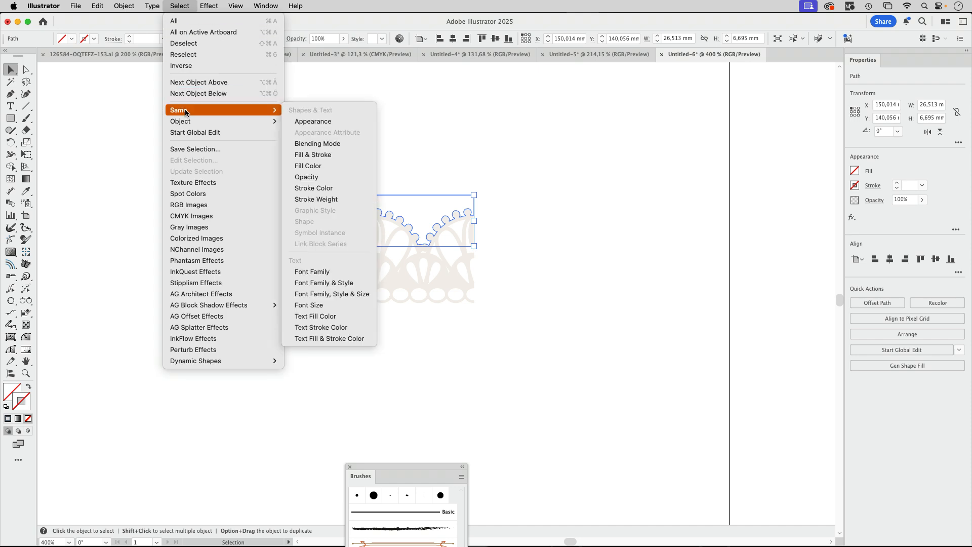
left_click(324, 155)
left_click(540, 165)
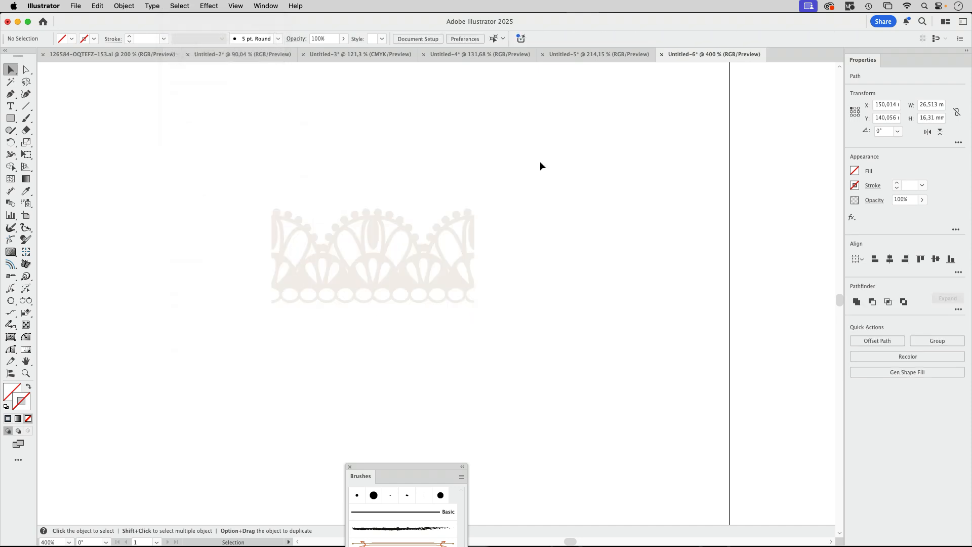
Select the cropped lace tile and set its fill to black
left_click(456, 276)
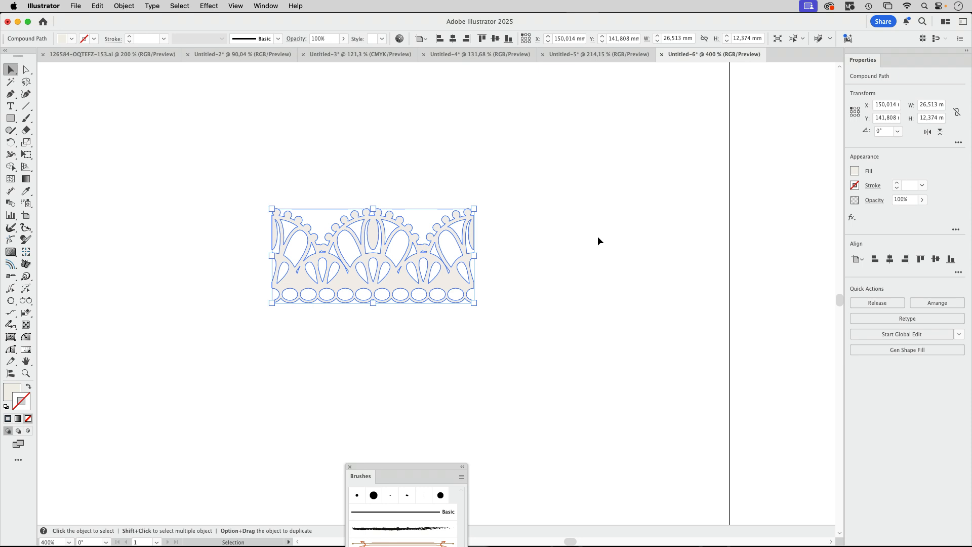
left_click(854, 172)
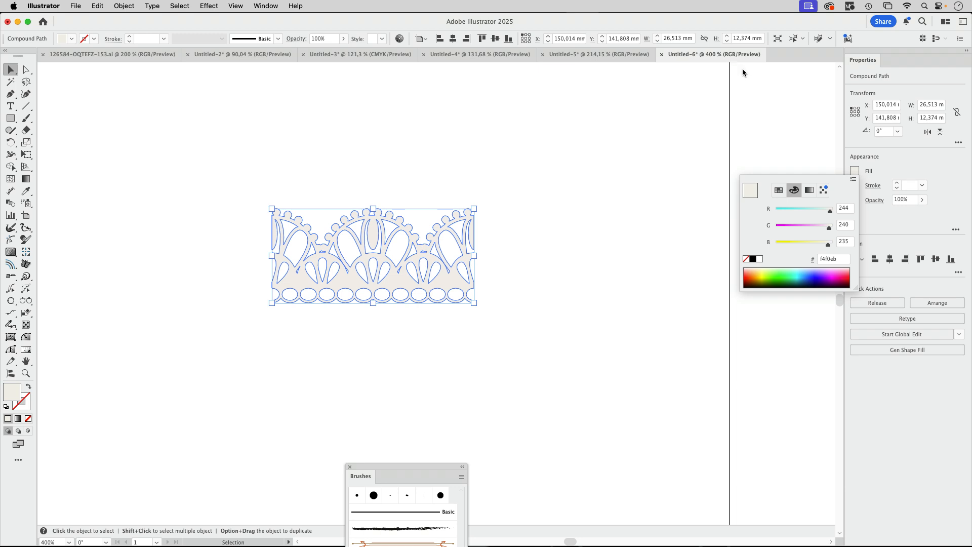
left_click(752, 260)
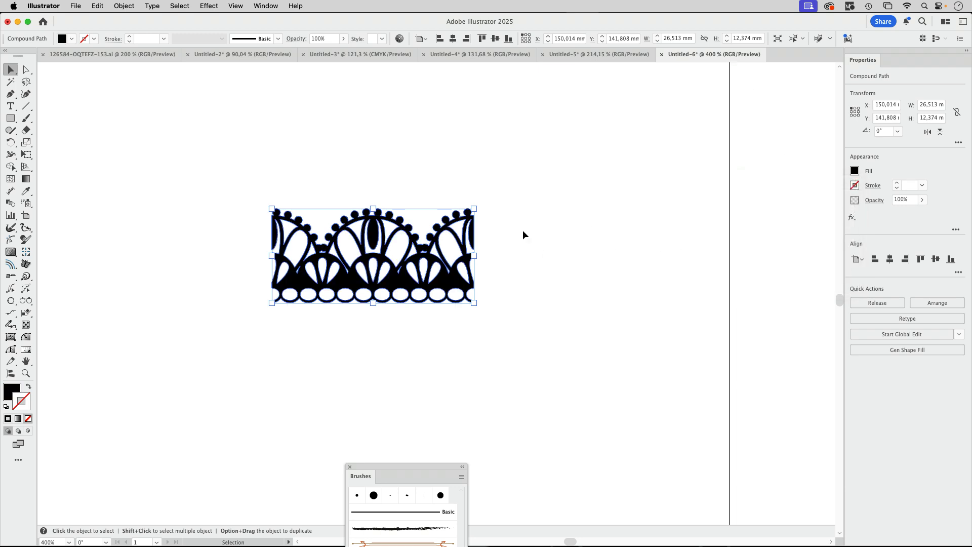
Bring the full brush list into view and start a new Pattern Brush from the black lace tile
left_click(266, 5)
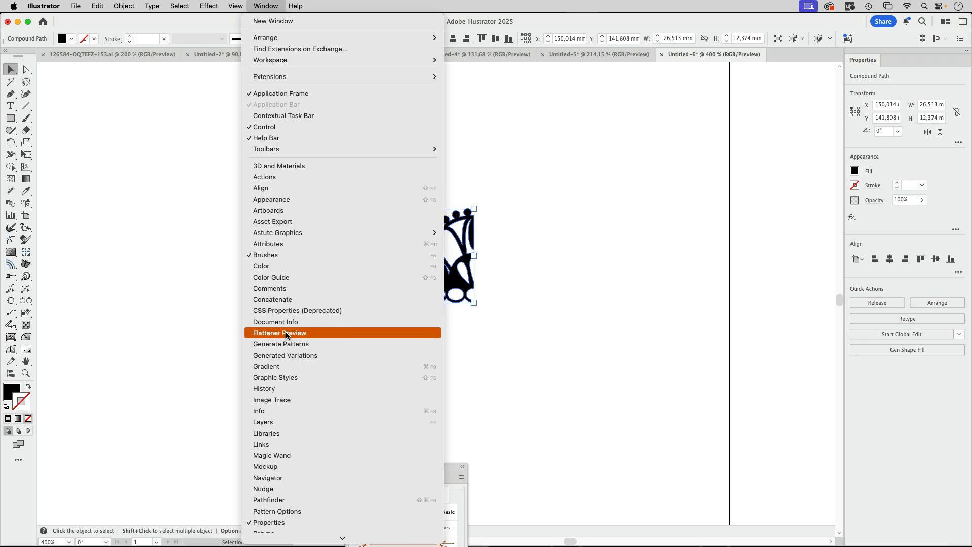
left_click(265, 255)
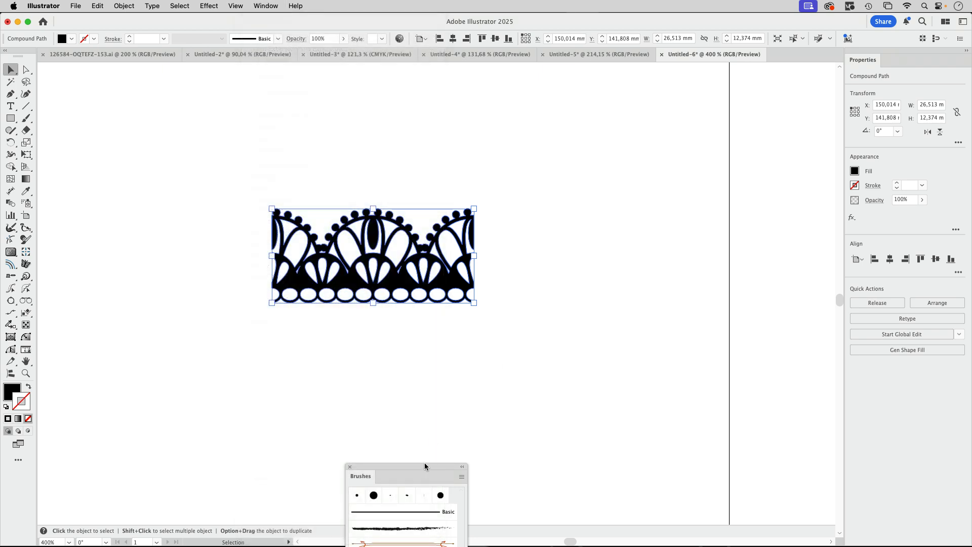
mouse_move(427, 466)
left_mouse_down()
mouse_move(547, 280)
mouse_move(630, 98)
left_mouse_up()
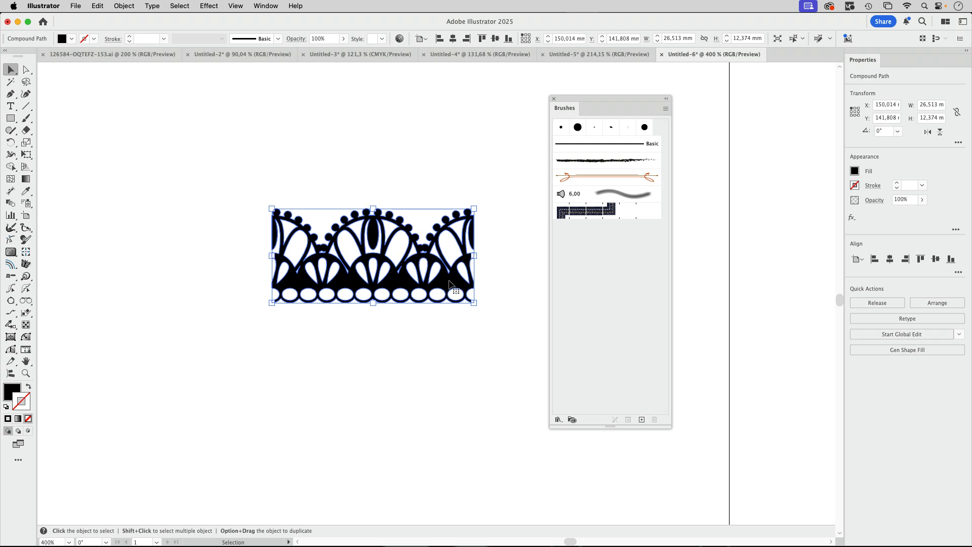
left_click_drag(456, 286, 609, 294)
left_click(247, 247)
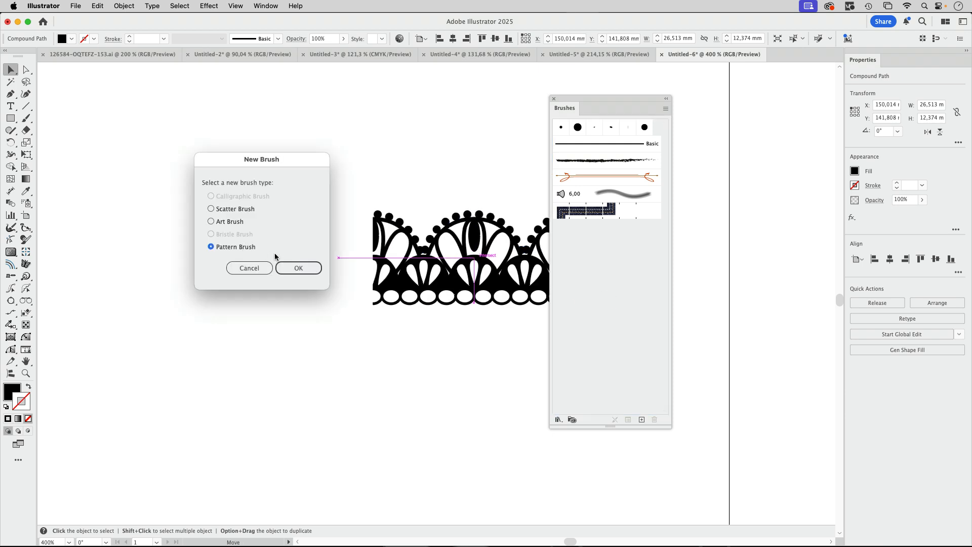
left_click(291, 267)
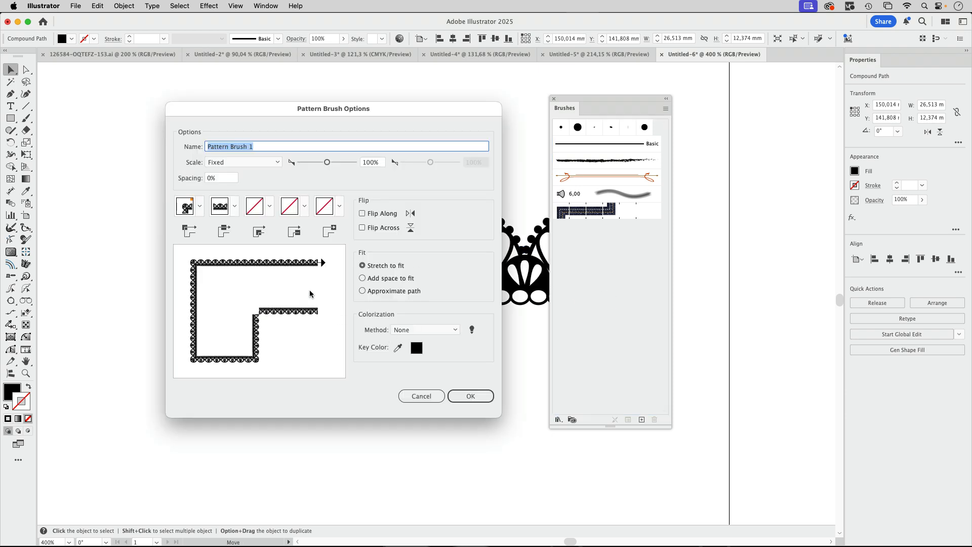
Set the pattern brush's colorization method to Tints, check the outer corner tile choices, and save the brush
left_click(423, 333)
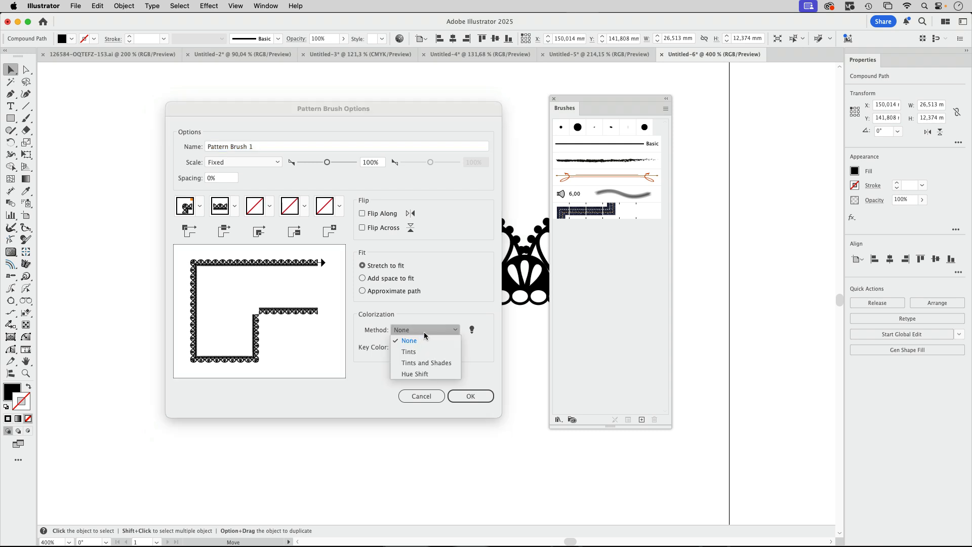
left_click(405, 351)
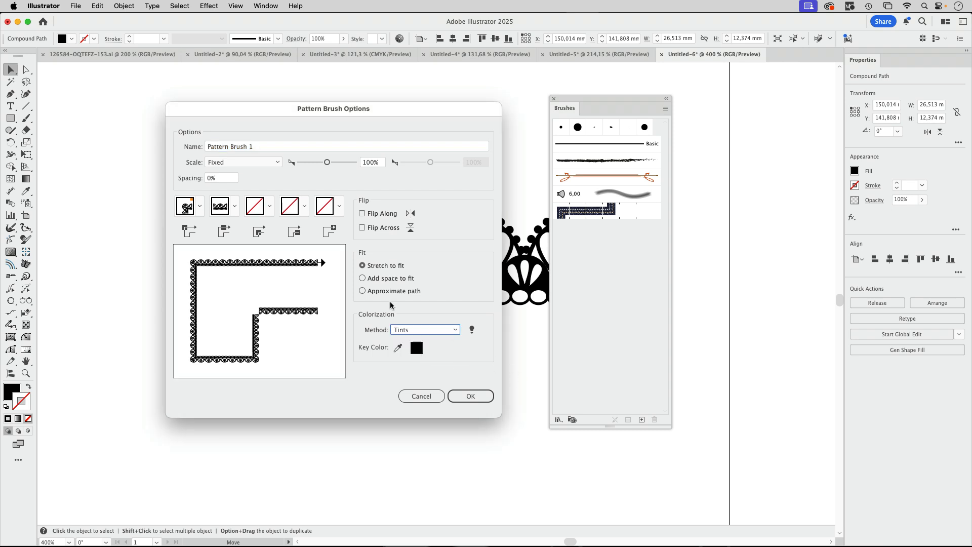
left_click(201, 209)
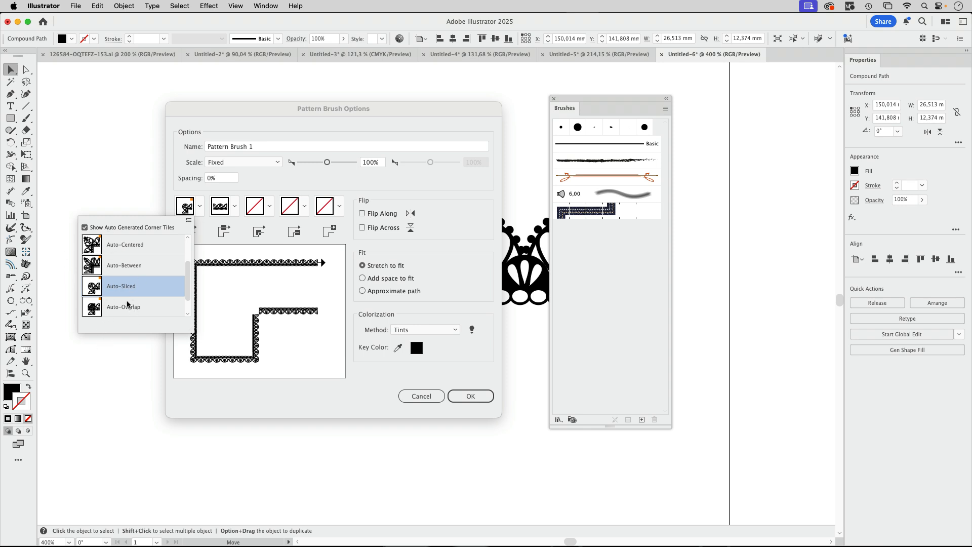
left_click(463, 395)
Draw a large rectangle about 166 × 123 mm and swap its black fill to the stroke
left_click_drag(358, 394, 254, 187)
left_click_drag(242, 279, 260, 174)
left_click(9, 120)
left_click_drag(85, 115, 503, 423)
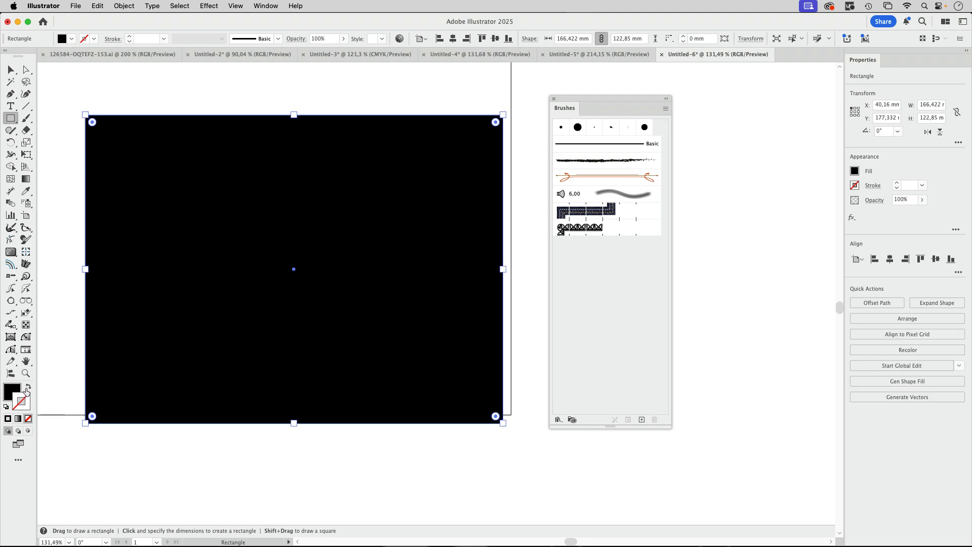
left_click(27, 388)
Apply the new scalloped lace pattern brush to the large rectangle's stroke and move the brush list clear of the frame
left_click(598, 232)
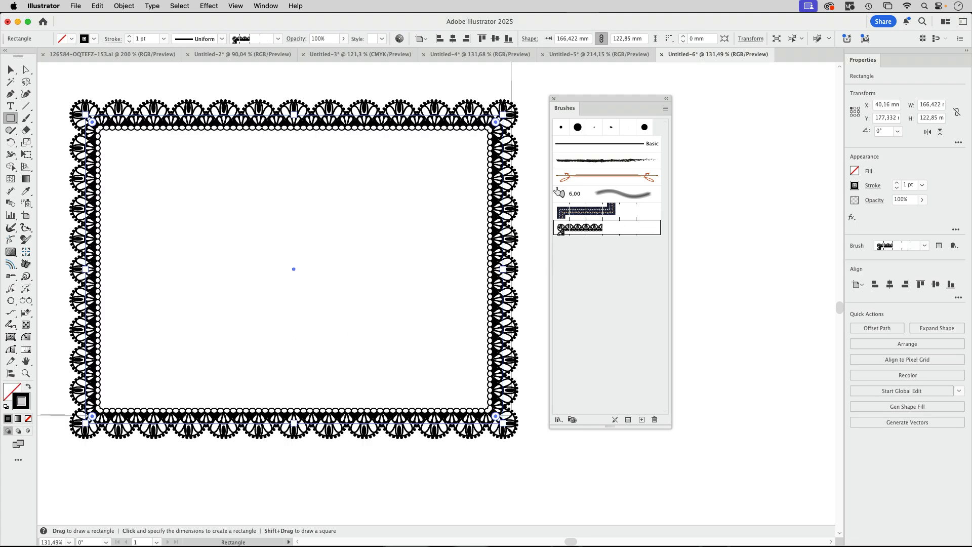
left_click_drag(574, 96, 670, 113)
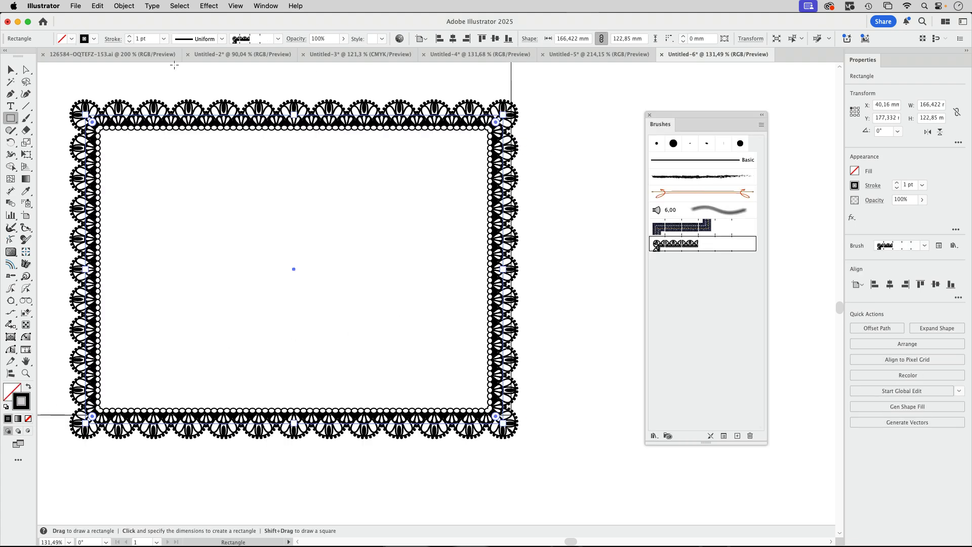
left_click(11, 70)
left_click(529, 223)
Select the lace frame and set its stroke to the orange swatch C=0 M=50 Y=100 K=0
left_click_drag(479, 103, 699, 143)
left_click_drag(586, 198, 435, 236)
left_click(261, 191)
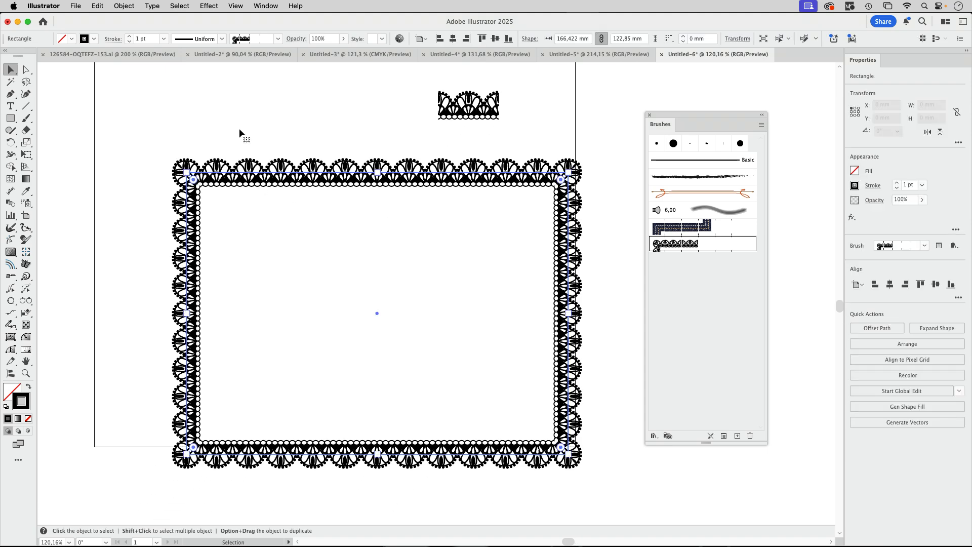
left_click(84, 38)
left_click(99, 77)
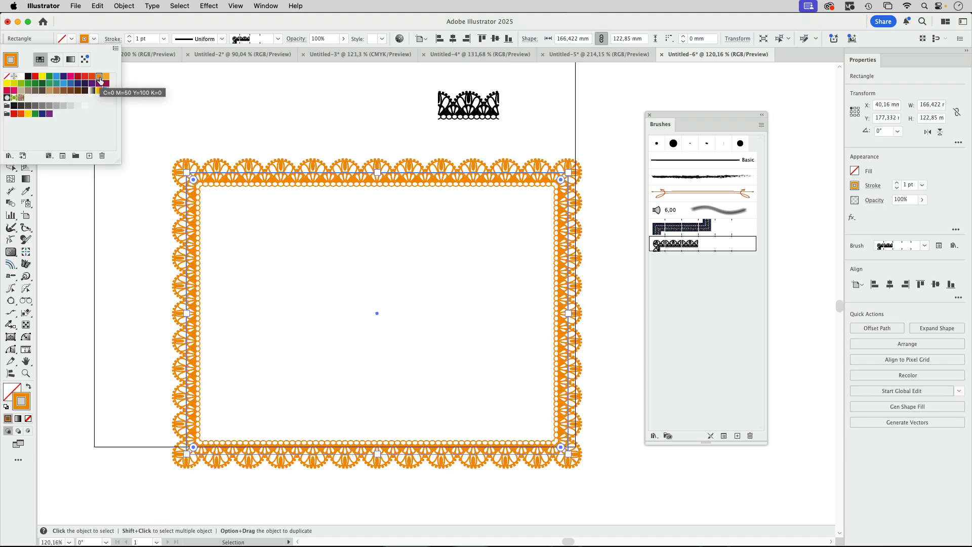
left_click(90, 41)
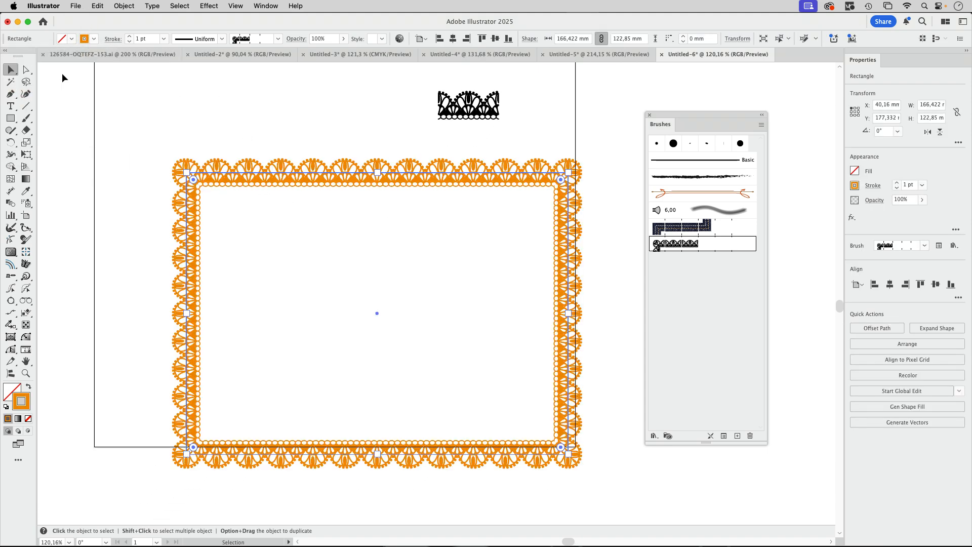
Set the lace frame's stroke to a light blue swatch and deselect it
left_click(94, 41)
left_click(64, 84)
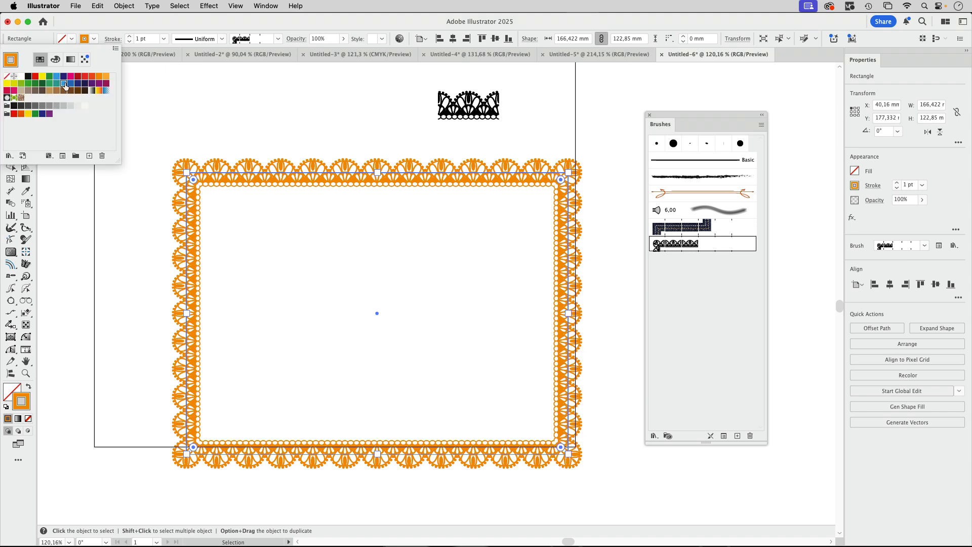
left_click(293, 129)
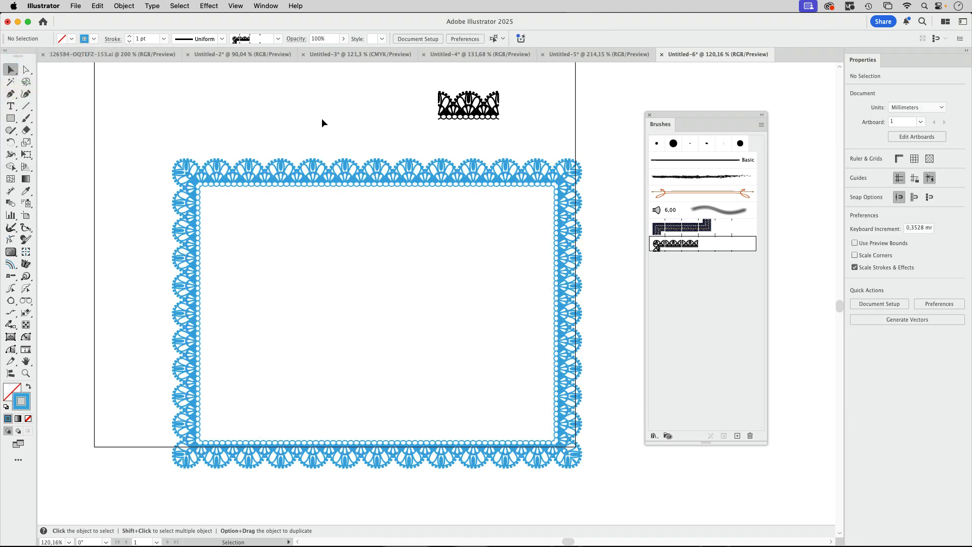